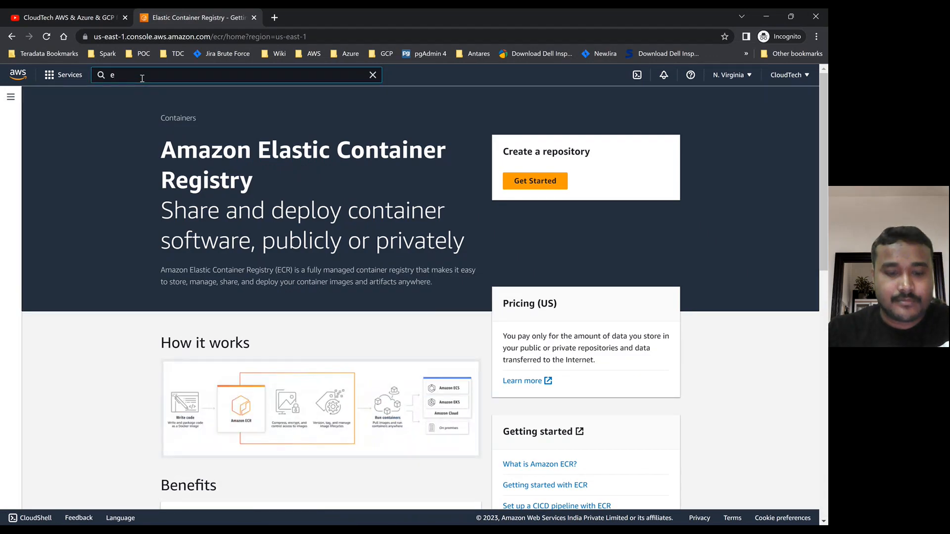
Find the Elastic Container Registry service by searching for "ecr", open it and start creating a repository
text(cr)
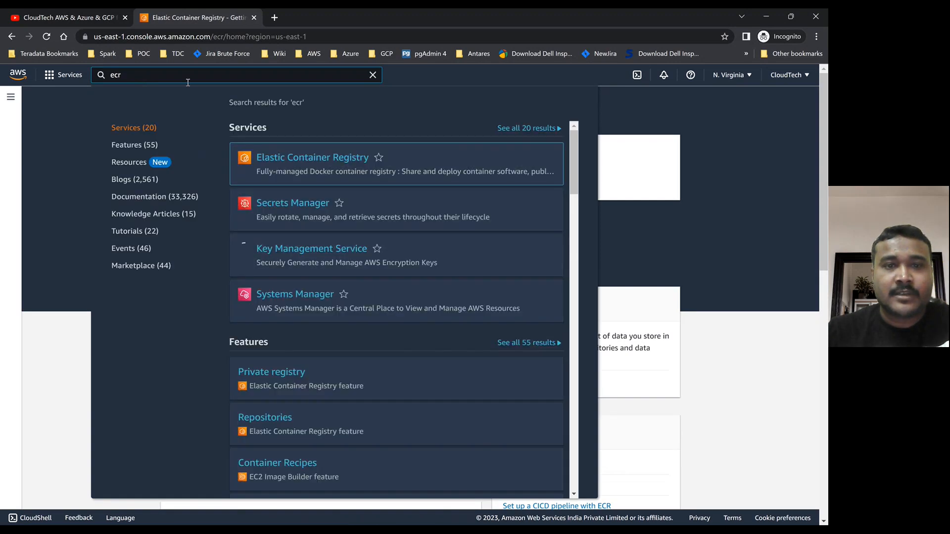
click(313, 161)
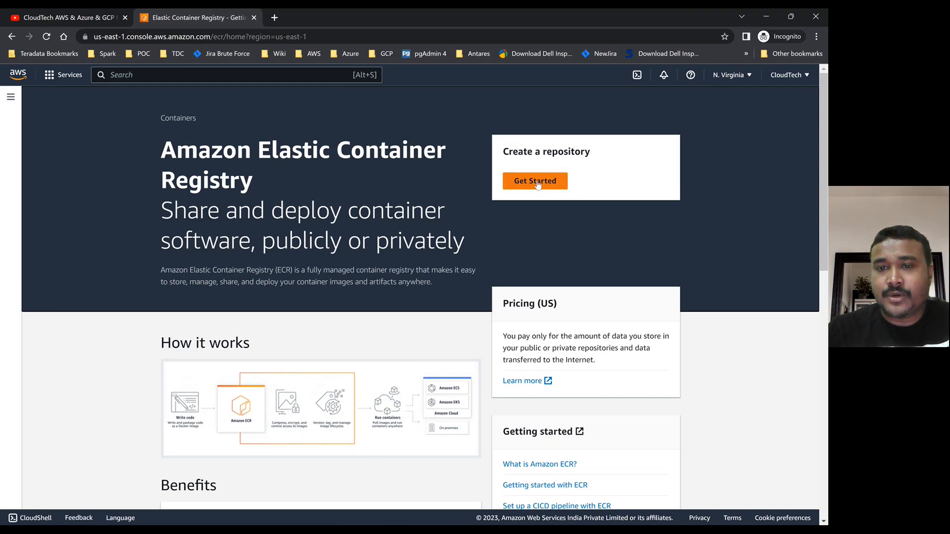
click(536, 182)
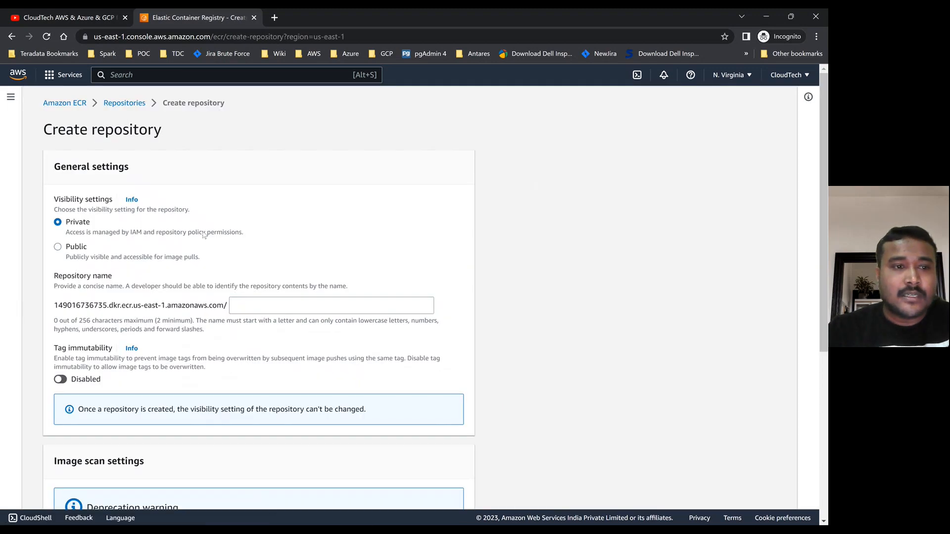
Create a private repository named cloudtech-ecr, keeping the default tag immutability, image scan and encryption settings
click(239, 305)
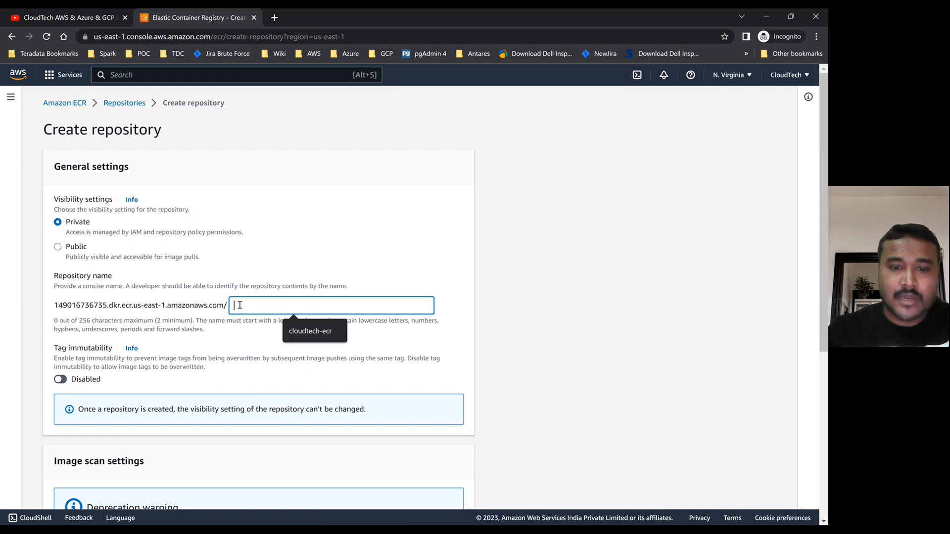
click(327, 331)
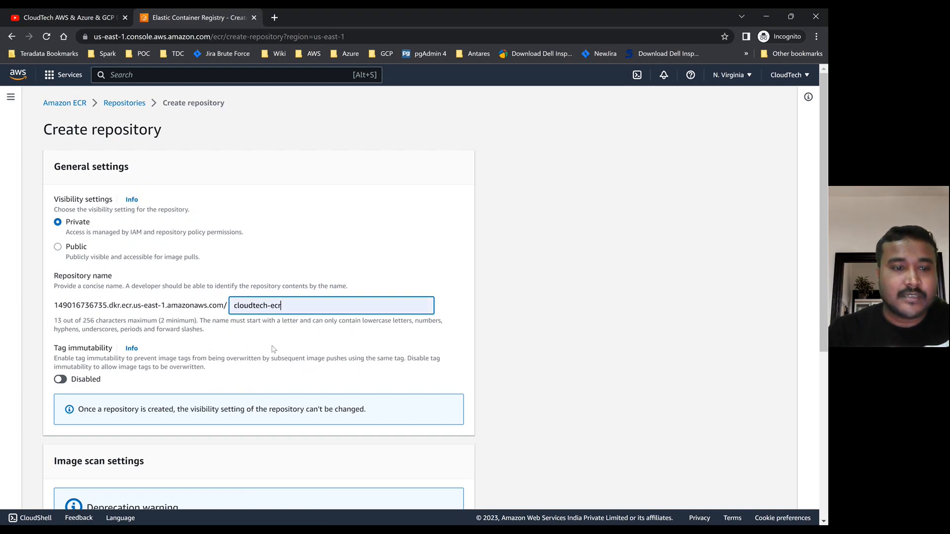
scroll(273, 349, down, 5)
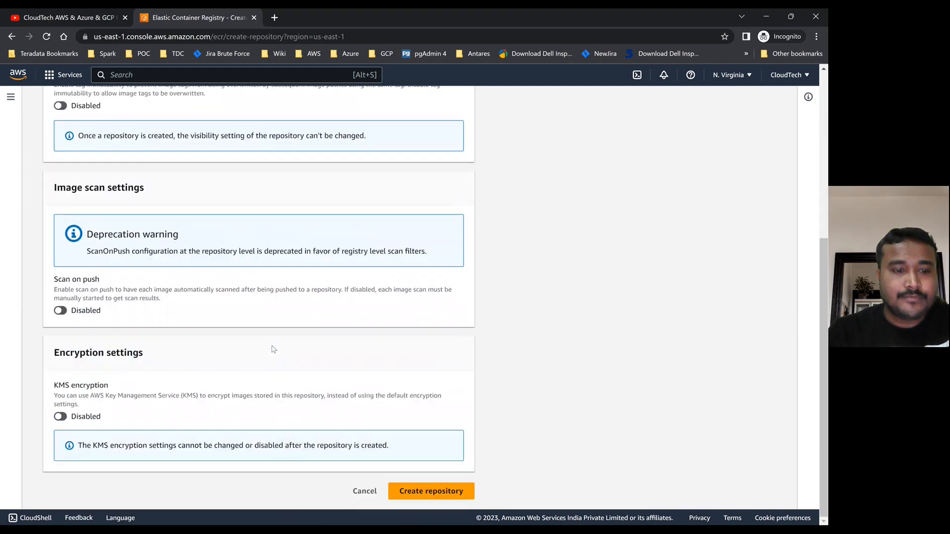
click(421, 497)
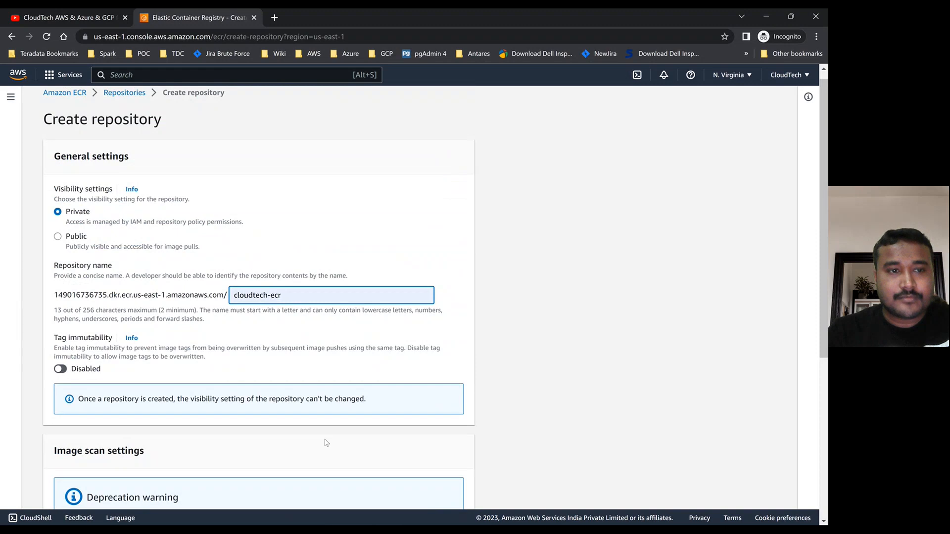
scroll(326, 443, down, 2)
scroll(327, 442, down, 3)
click(427, 492)
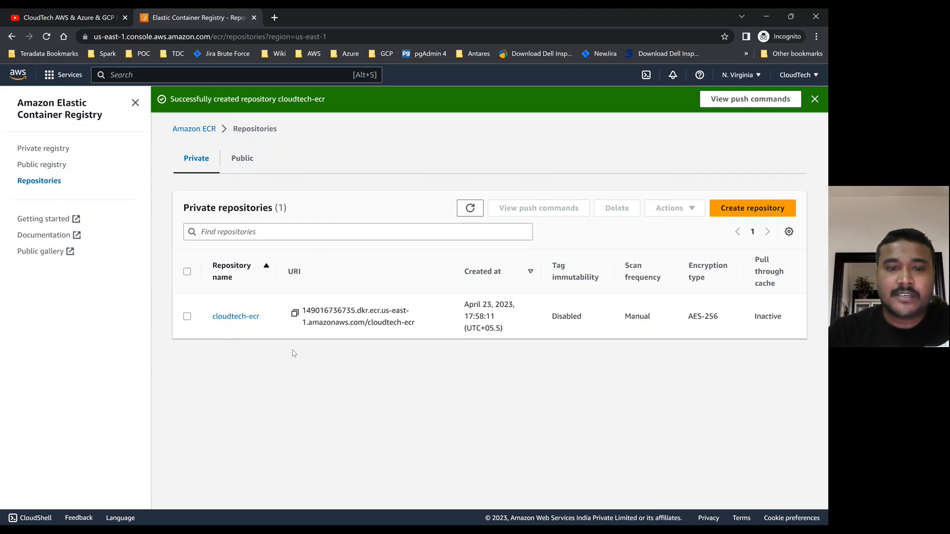
Open the push commands of the cloudtech-ecr repository and copy the AWS CLI command that authenticates Docker to the registry
click(237, 317)
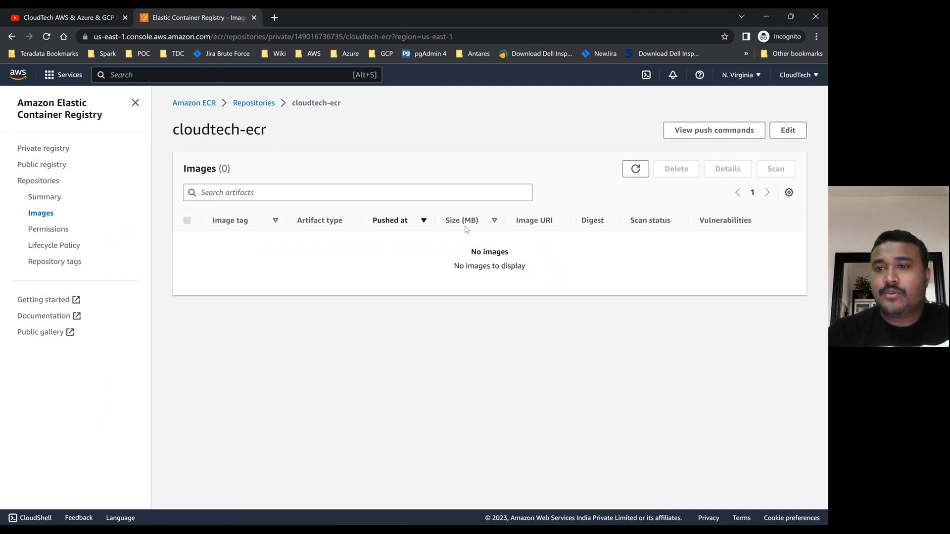
click(715, 132)
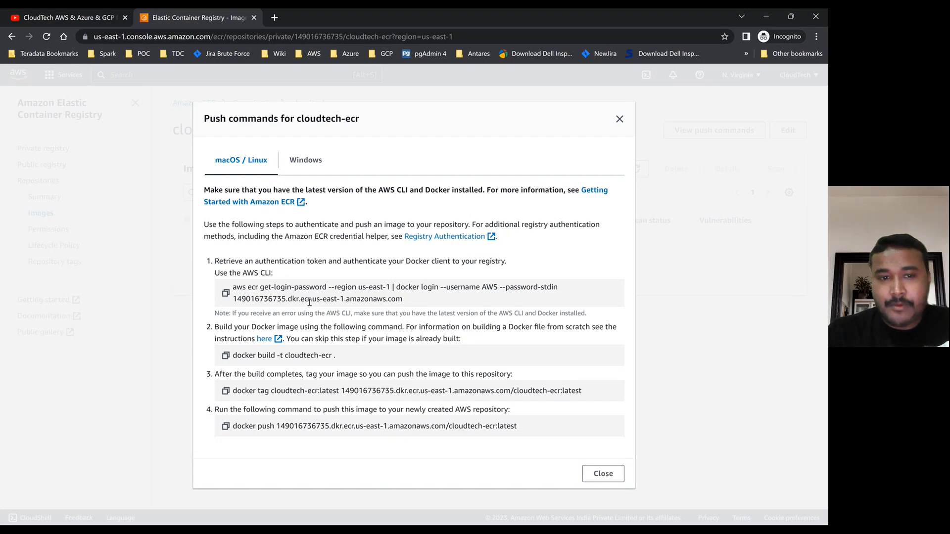
double_click(267, 276)
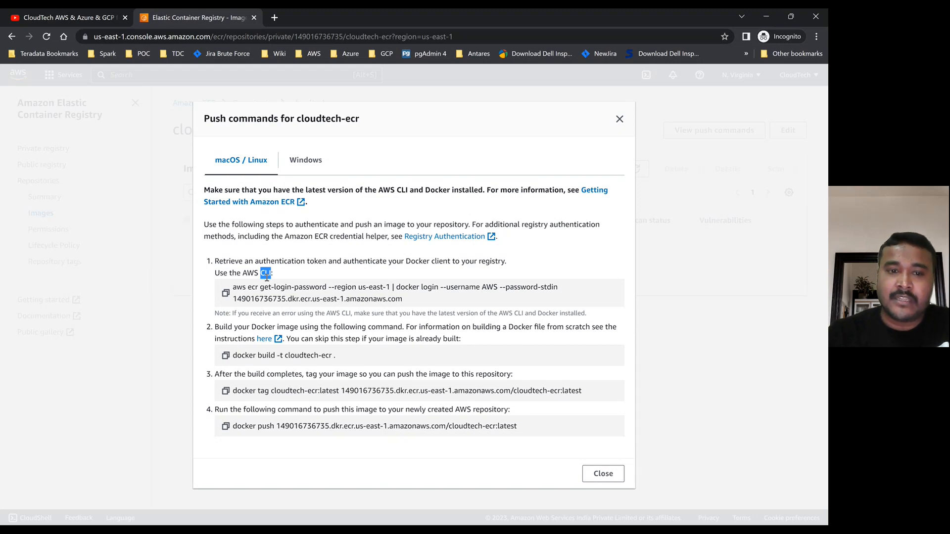
click(225, 294)
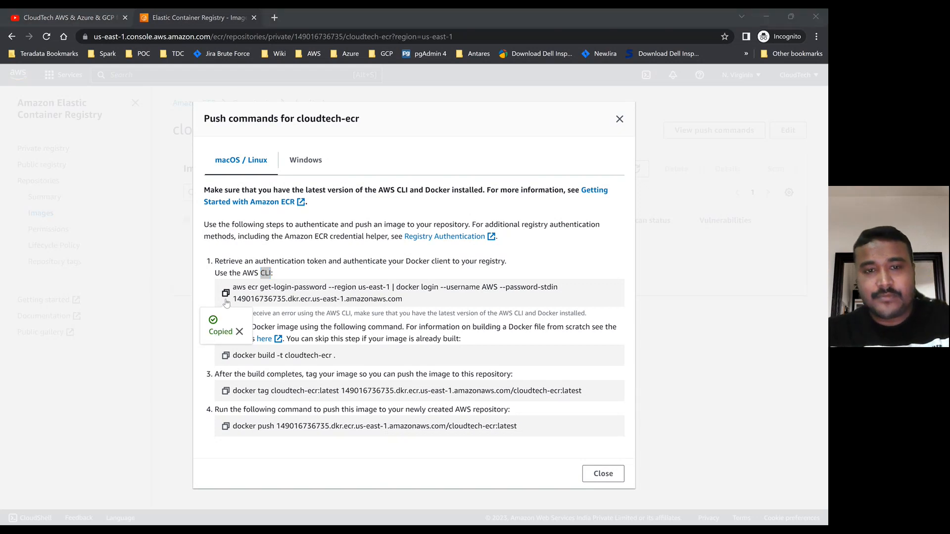
Switch to the Demo-centos terminal in MobaXterm and clear its screen
key(alt+Tab)
key(alt+Tab)
key(alt+Tab)
key(alt+Tab)
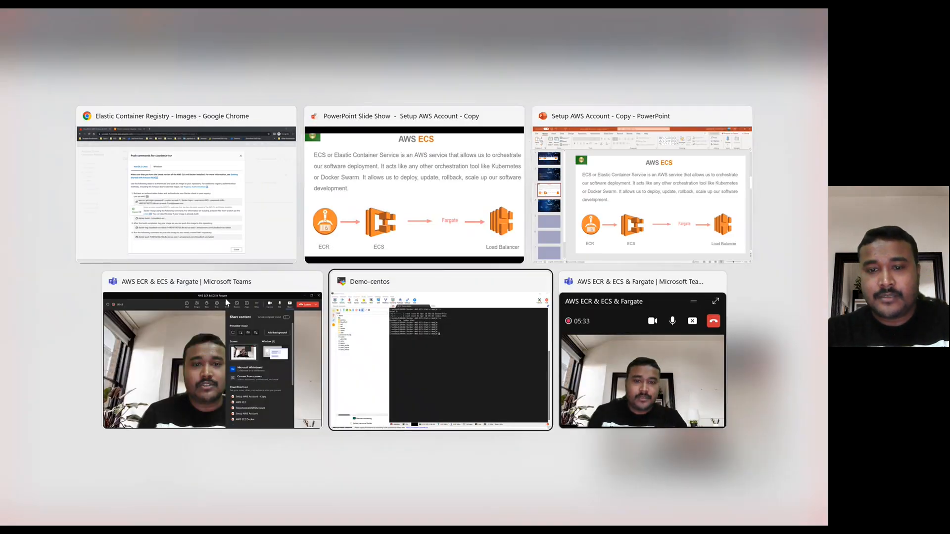
text(cl)
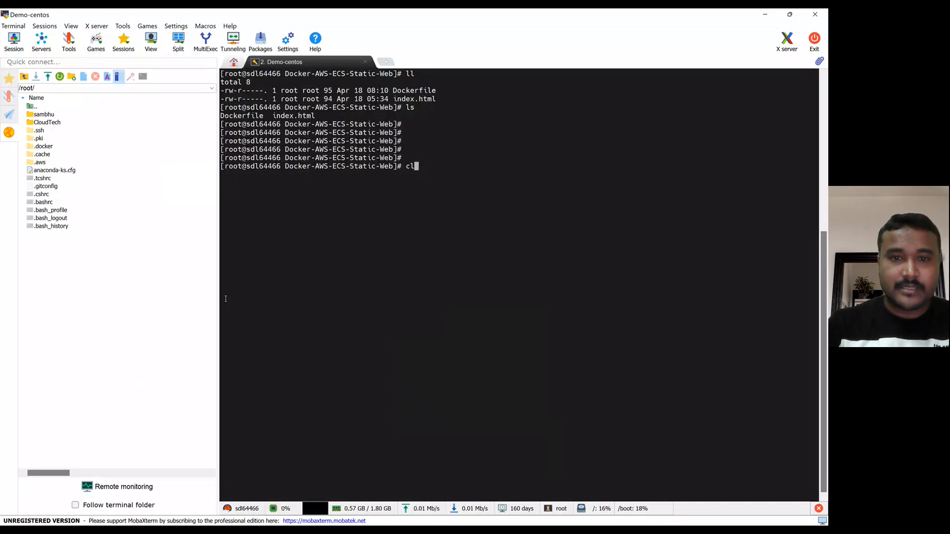
text(ear)
key(Return)
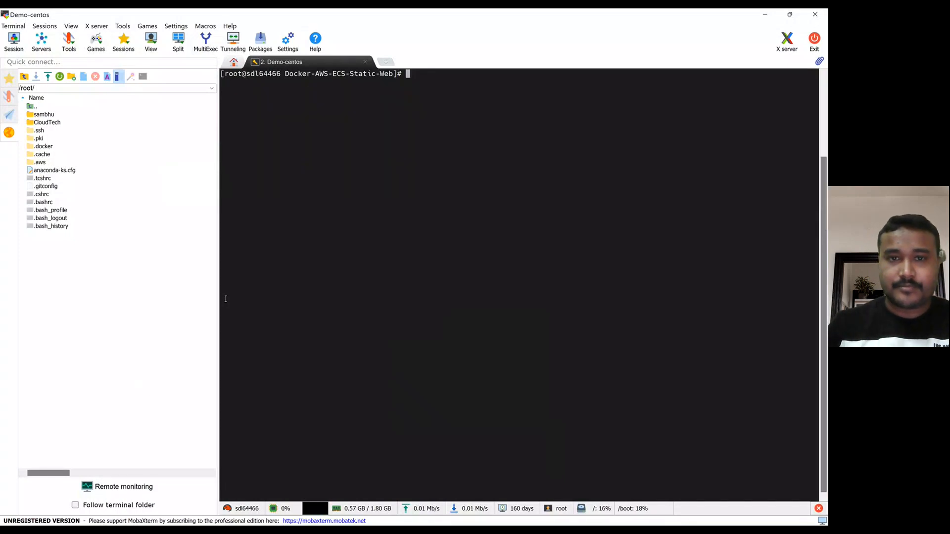
key(Return)
Run the copied aws ecr get-login-password command for region us-east-1 to log Docker in to the registry
right_click(226, 299)
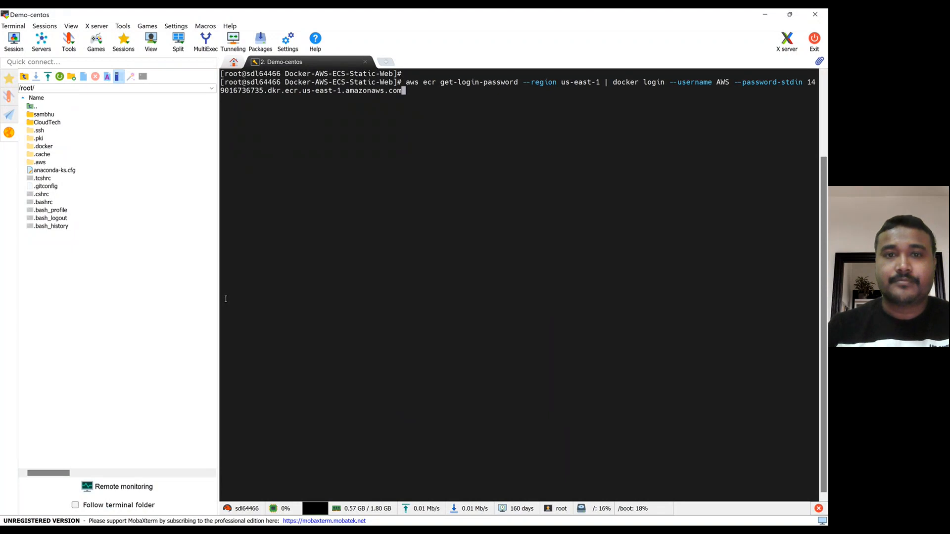
key(Return)
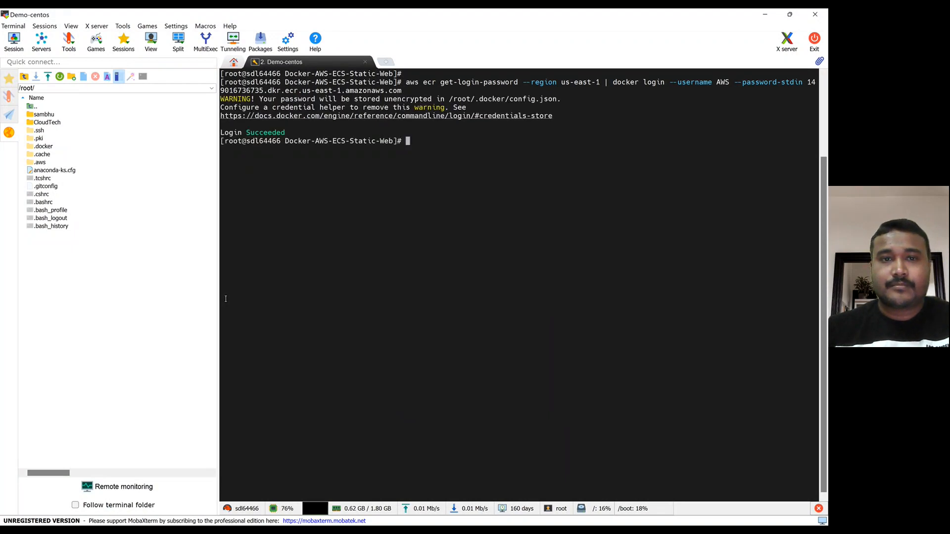
key(Return)
key(Return)
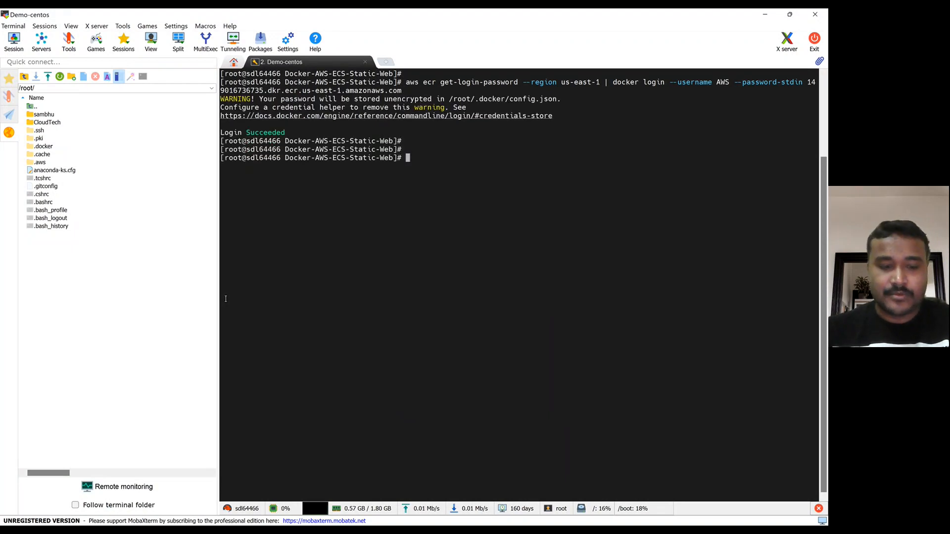
Switch back to the ECR push commands in Chrome and copy the docker build command
key(alt+Tab)
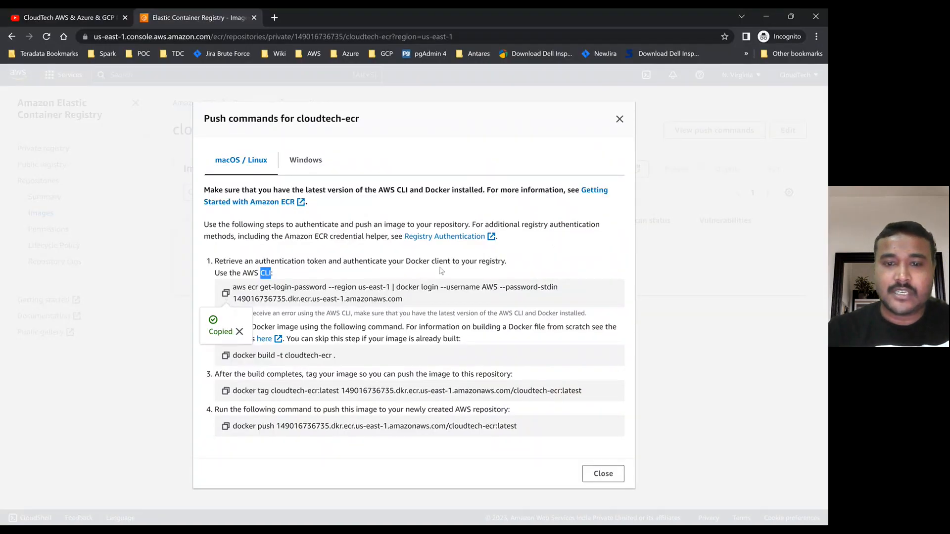
click(414, 303)
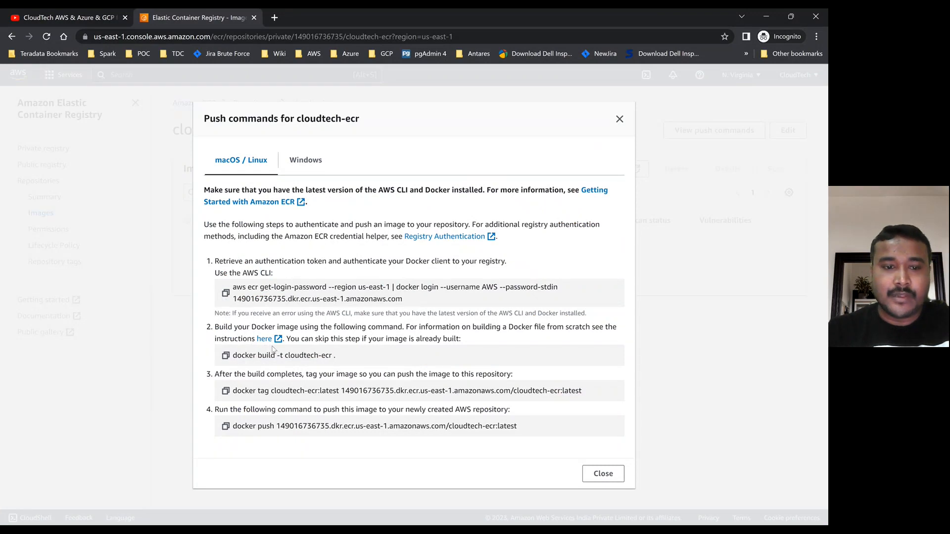
click(226, 357)
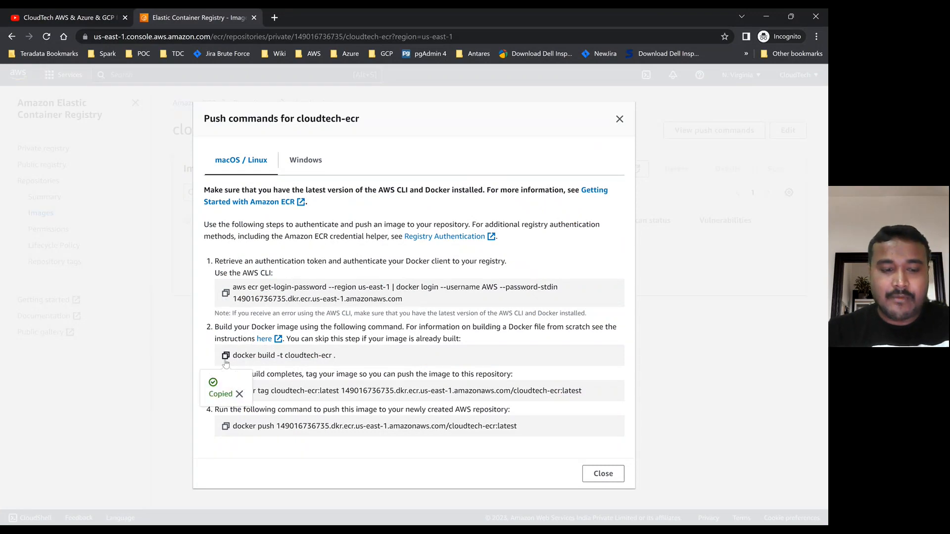
In the MobaXterm terminal, list the local Docker images with docker images and highlight the static-web repository name
key(alt+Tab)
text(doc)
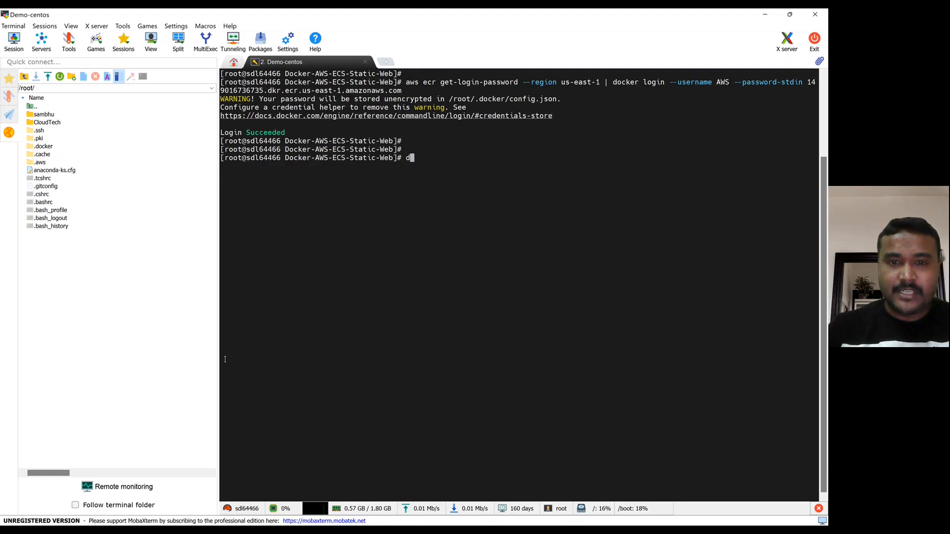
key(BackSpace)
key(BackSpace)
key(BackSpace)
text(docker im)
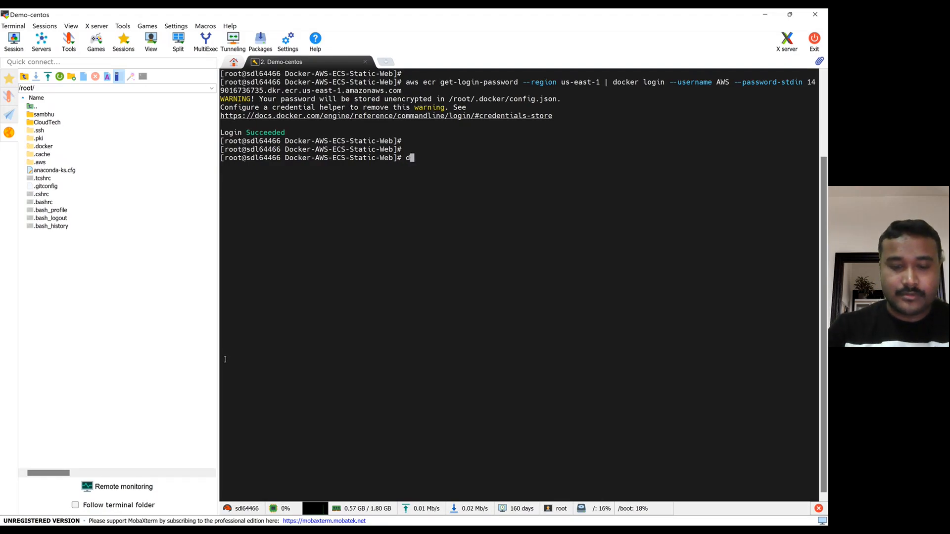
text(ages)
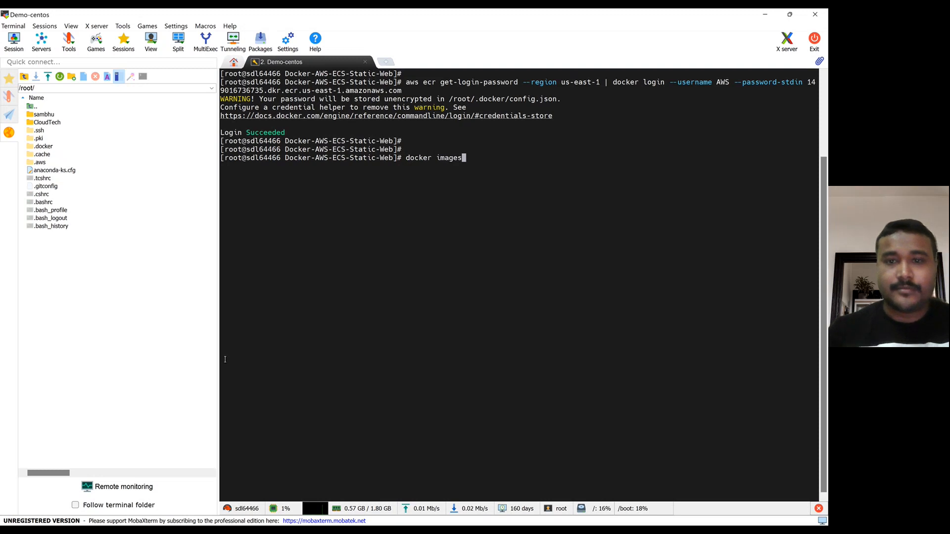
key(Return)
key(Return)
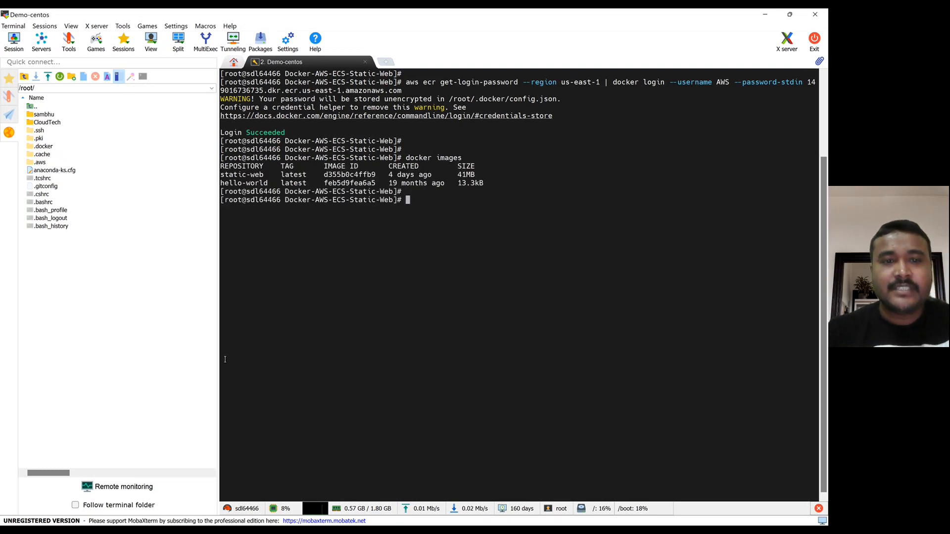
double_click(253, 174)
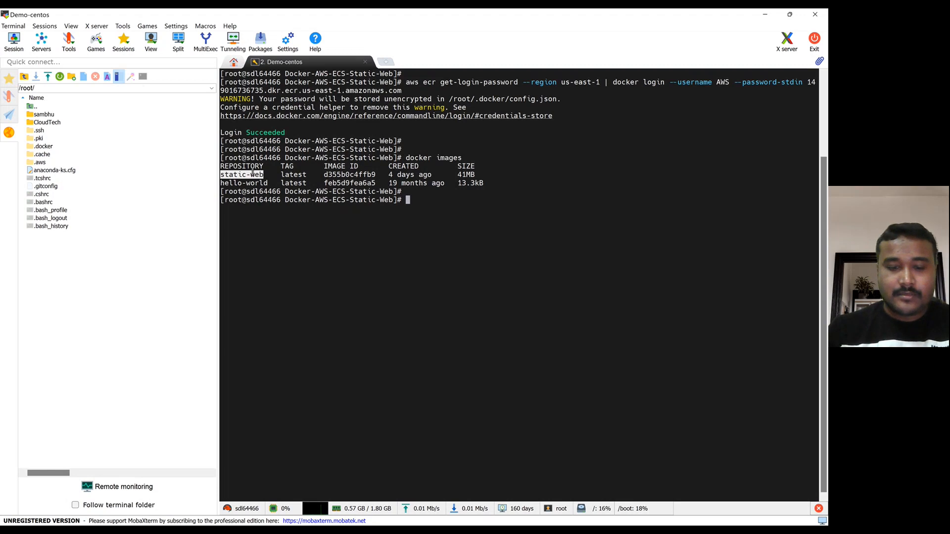
List the running containers with docker ps
text(docker ps)
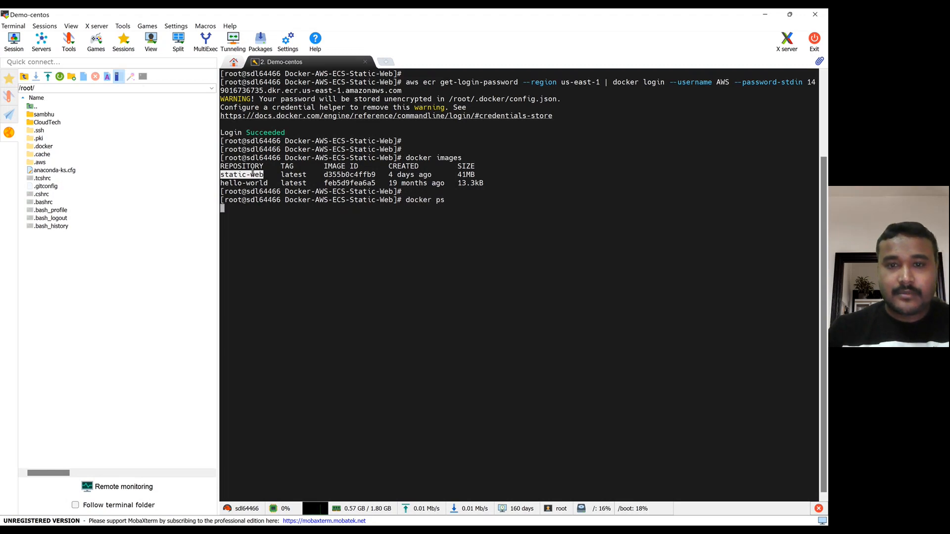
key(Return)
key(Return)
key(Return)
Recall the curl localhost command from the shell history and run it to check the web page being served
key(ctrl+r)
text(cur)
key(Return)
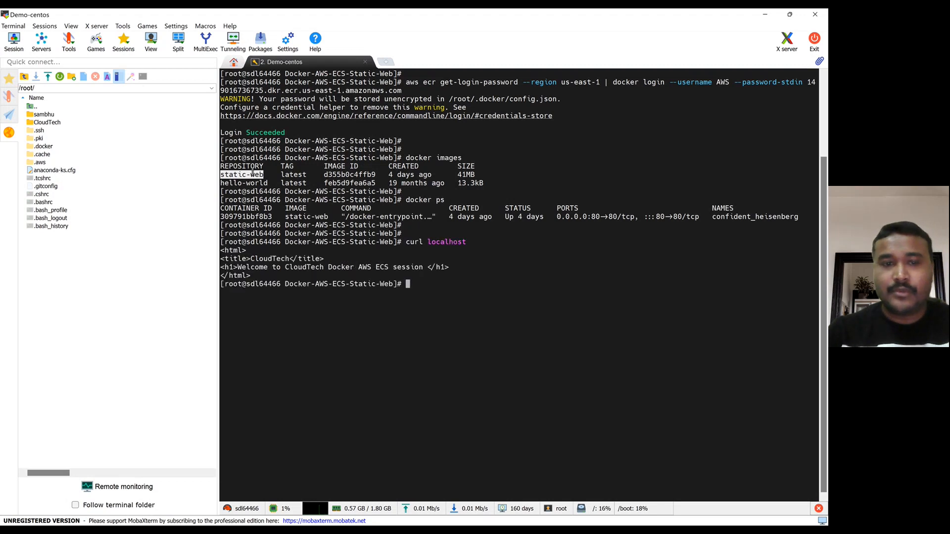
key(Return)
key(Return)
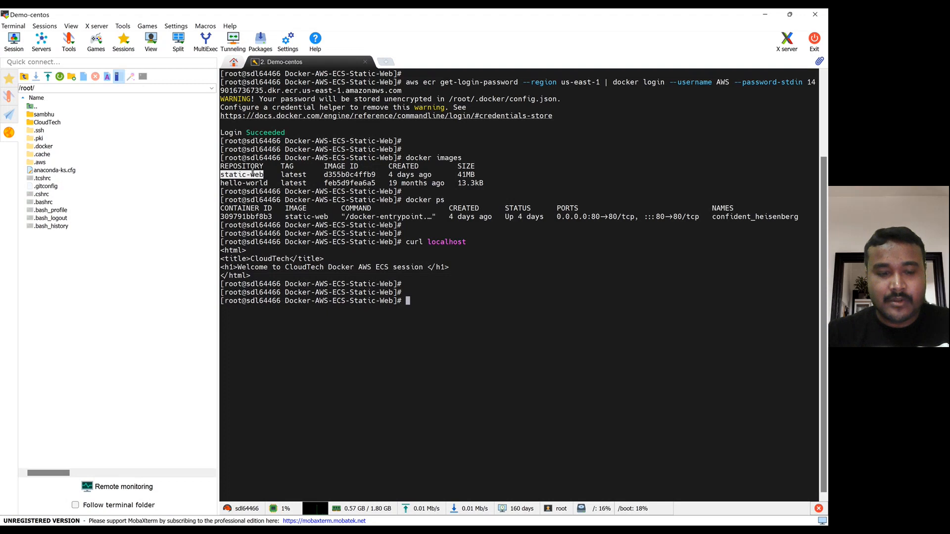
key(alt+Tab)
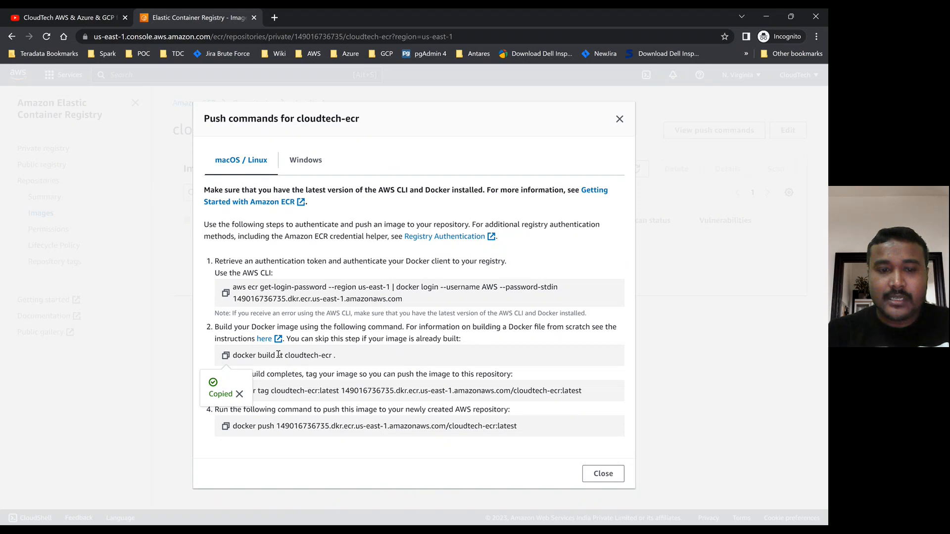
key(alt+Tab)
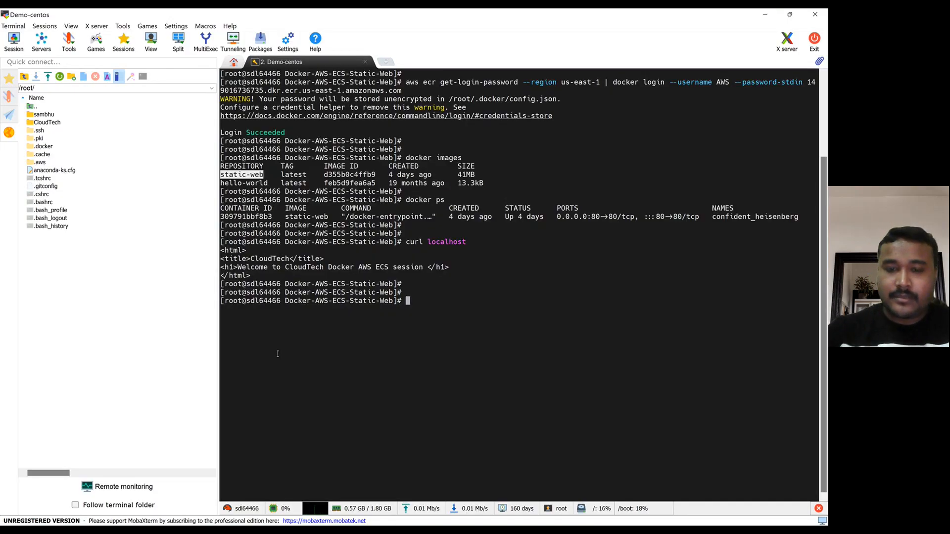
right_click(277, 353)
key(BackSpace)
key(BackSpace)
key(BackSpace)
key(BackSpace)
key(BackSpace)
key(BackSpace)
key(BackSpace)
key(BackSpace)
key(BackSpace)
key(BackSpace)
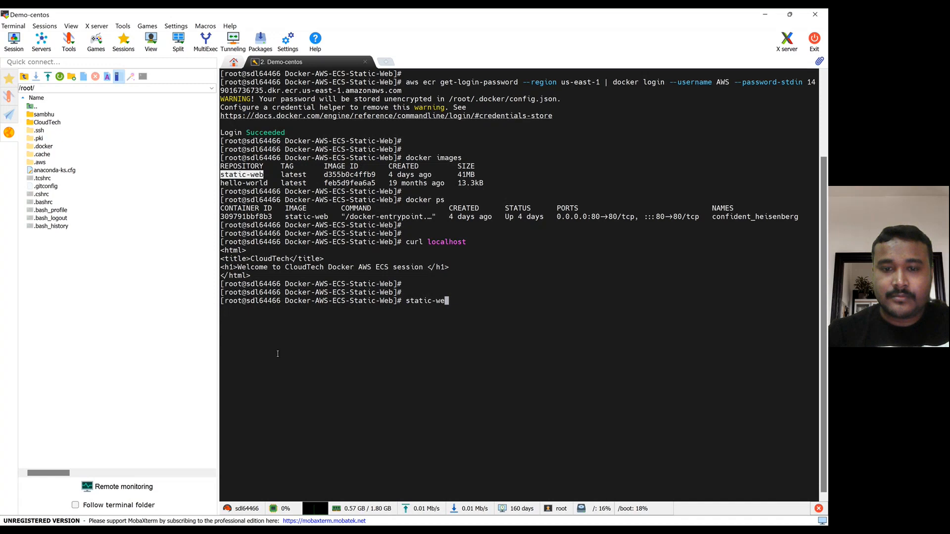
Copy the build command from the ECR push commands in Chrome and run docker build -t cloudtech-ecr . in the MobaXterm terminal
key(alt+Tab)
click(225, 355)
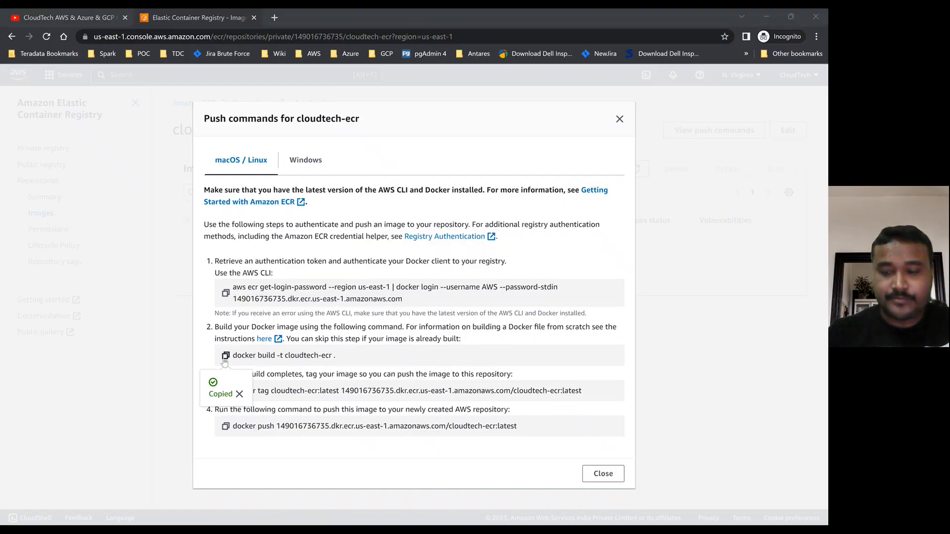
key(alt+Tab)
right_click(223, 357)
key(Return)
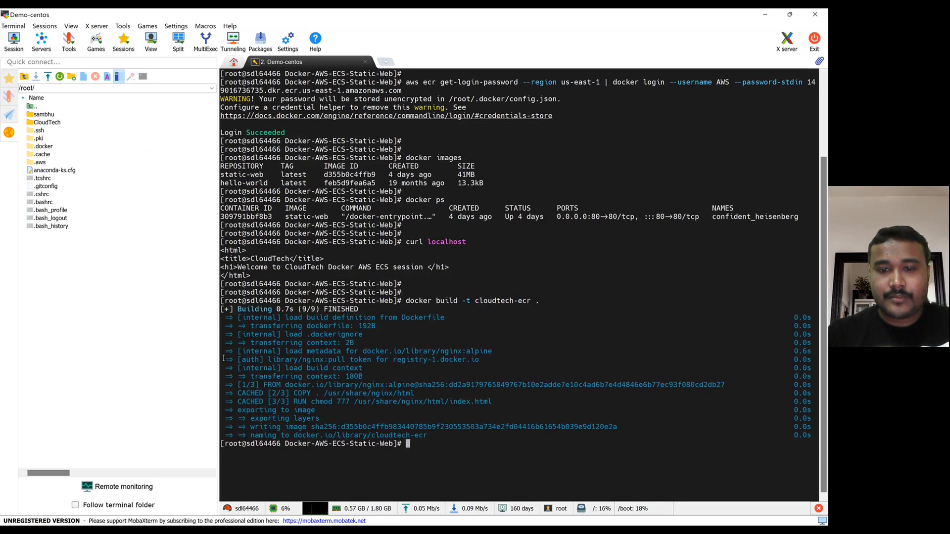
key(Return)
key(Return)
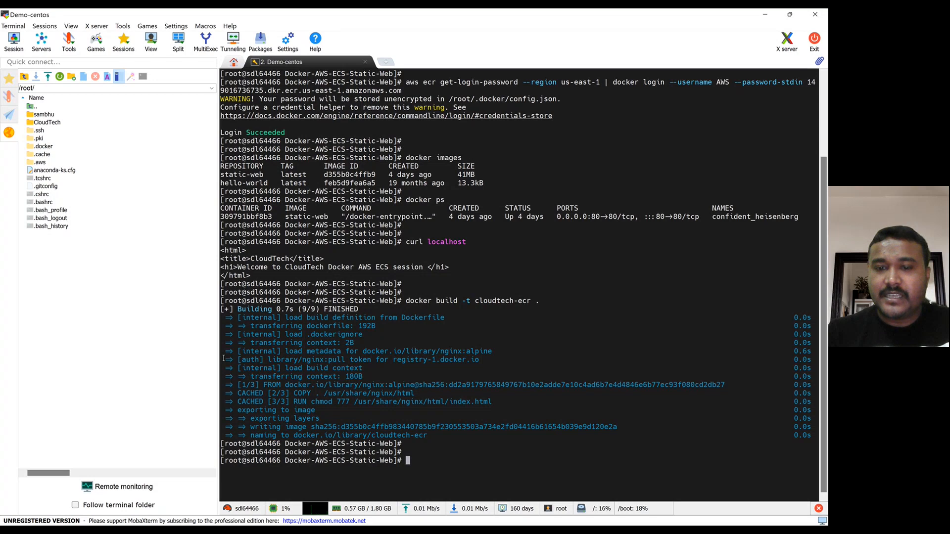
Copy the docker tag command for cloudtech-ecr:latest from the ECR push commands in Chrome and run it in the MobaXterm terminal
key(alt+Tab)
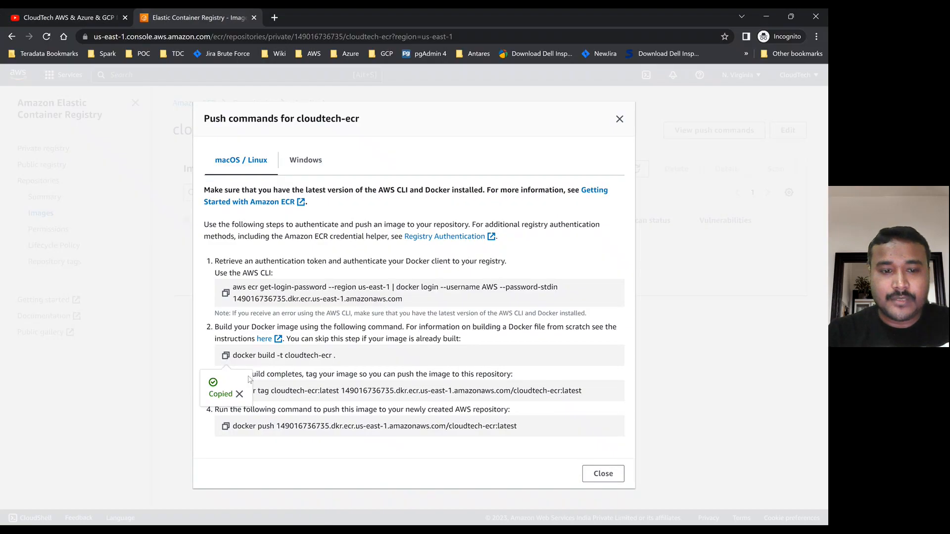
click(241, 394)
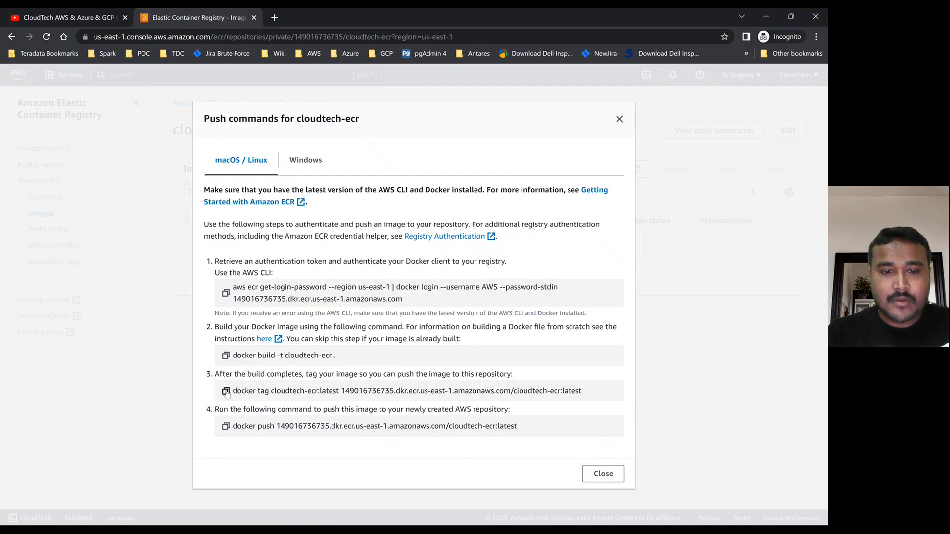
click(226, 391)
key(alt+Tab)
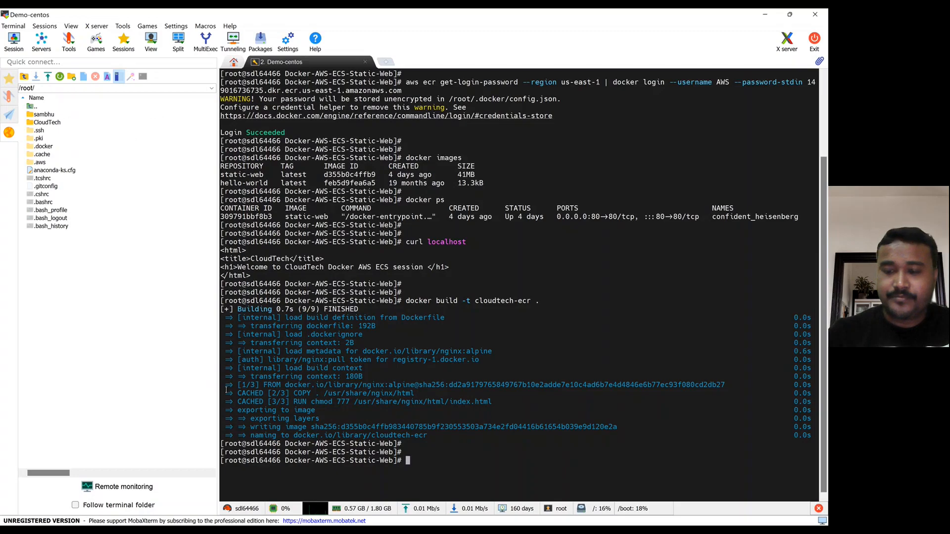
right_click(226, 390)
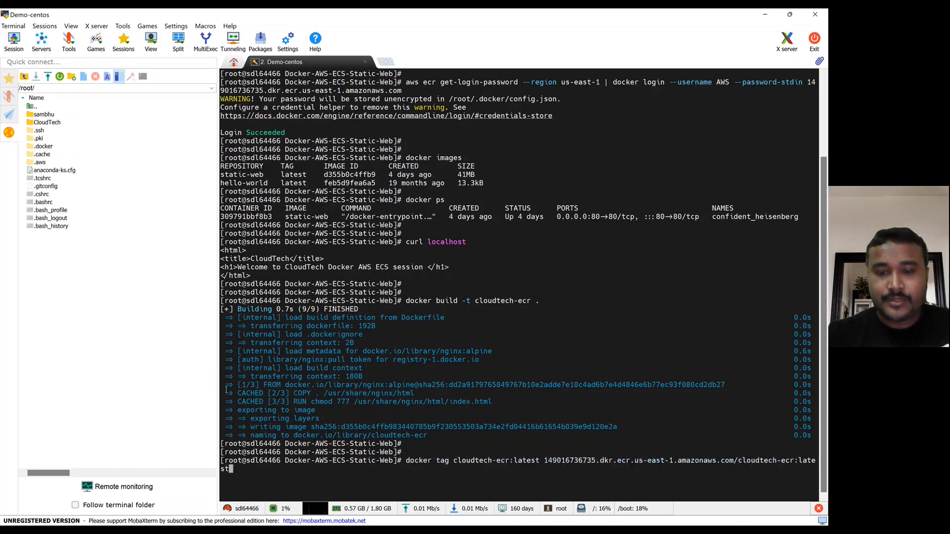
key(Return)
List the local Docker images with docker images to check the newly tagged image
text(docker images)
key(Return)
key(Return)
key(Return)
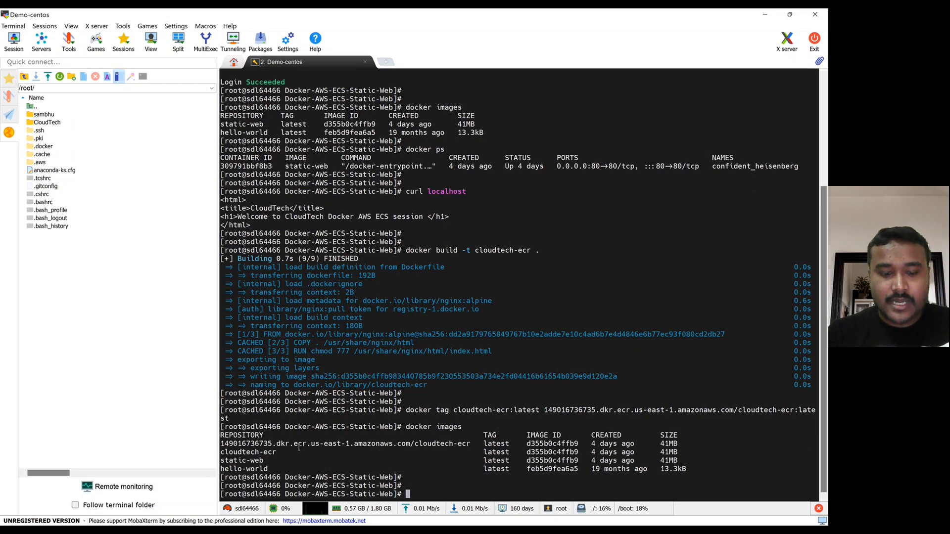
Copy the docker push command for cloudtech-ecr:latest from the push commands in Chrome and run it in the MobaXterm terminal
key(alt+Tab)
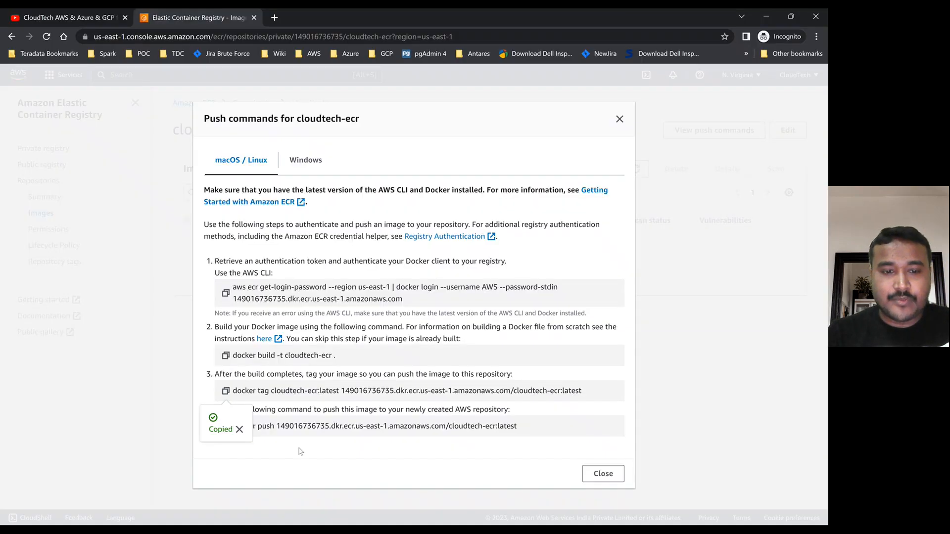
click(239, 429)
click(224, 428)
key(alt+Tab)
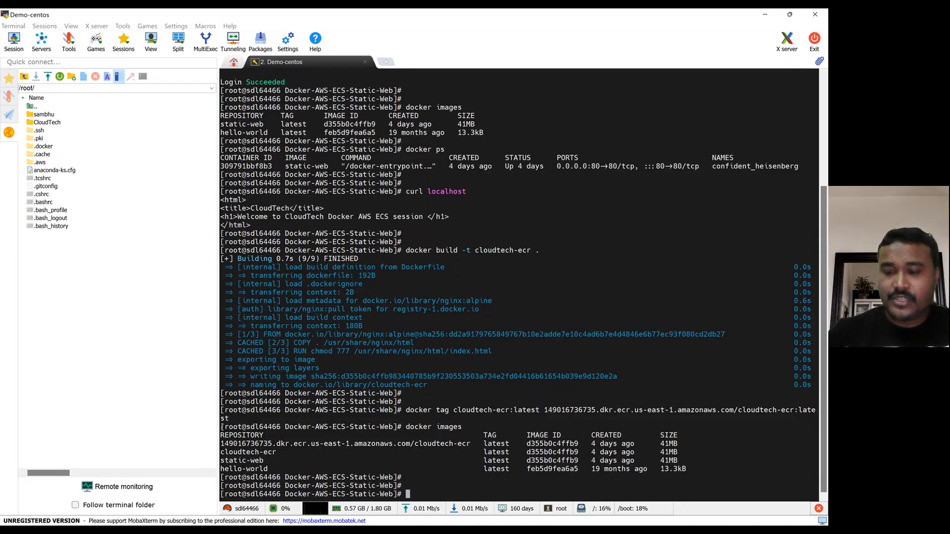
right_click(222, 427)
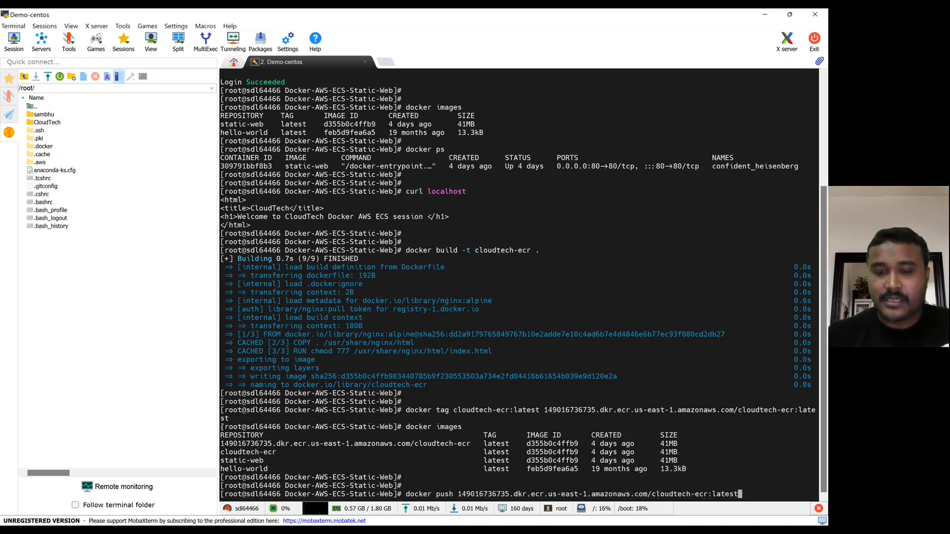
key(Return)
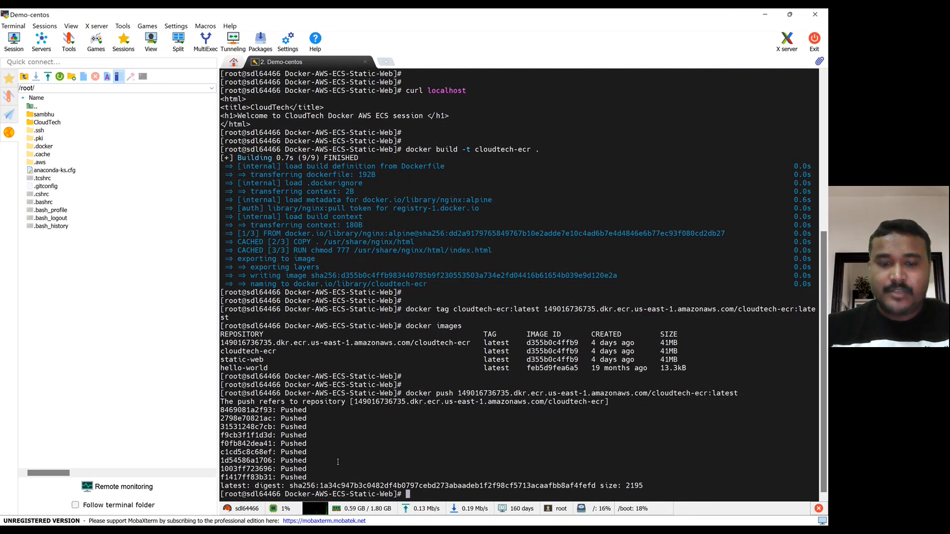
key(Return)
key(Return)
key(Return)
Switch to Chrome, close the push commands and refresh the image list of the cloudtech-ecr repository
key(alt+Tab)
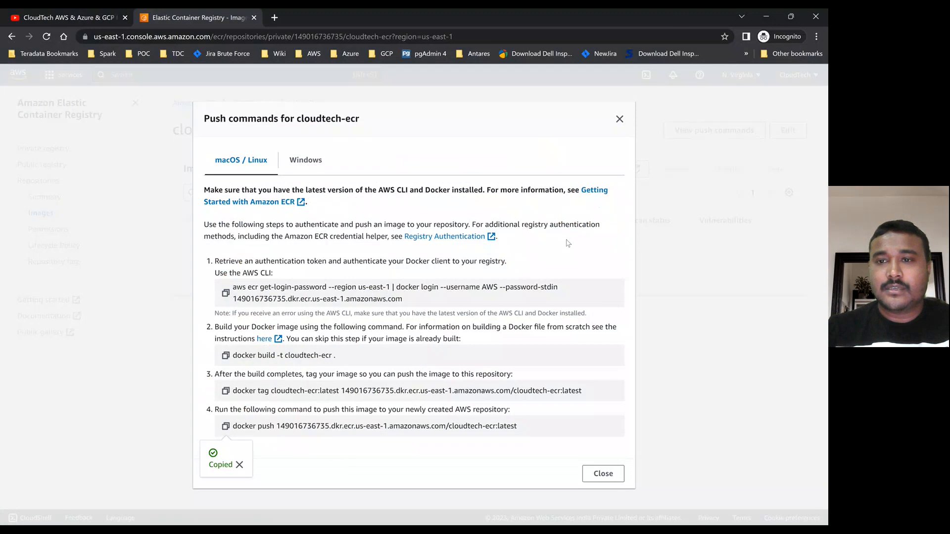
click(620, 119)
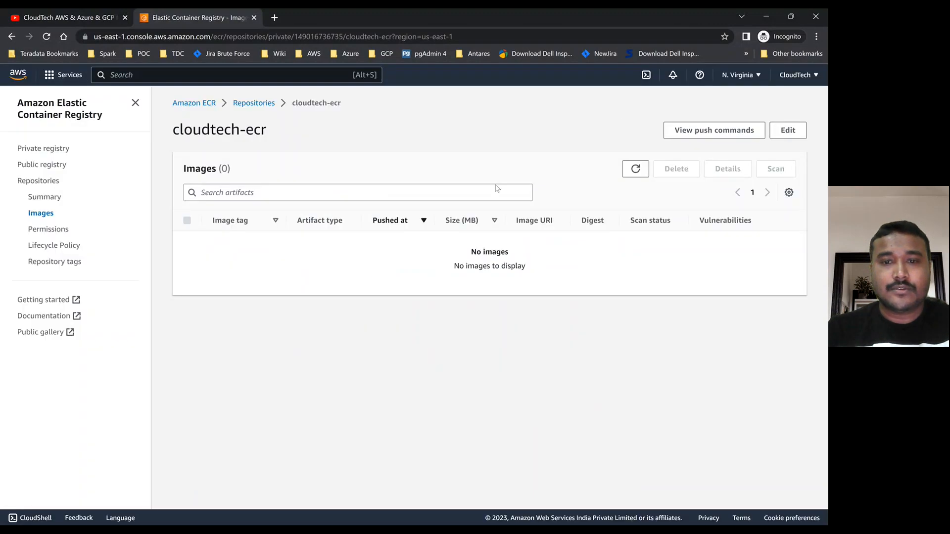
click(635, 174)
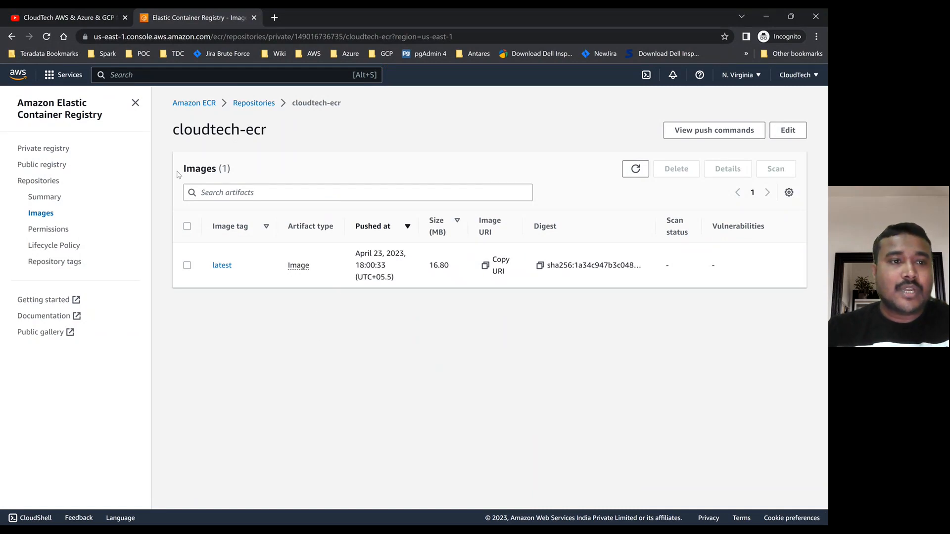
Search the AWS services for ecs, open Elastic Container Service and get started to reach its clusters page
click(128, 77)
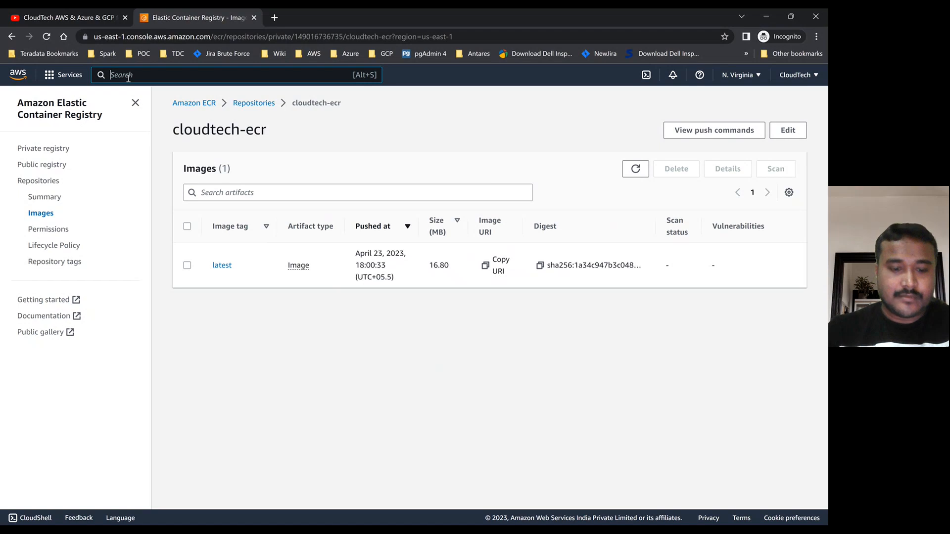
text(ecs)
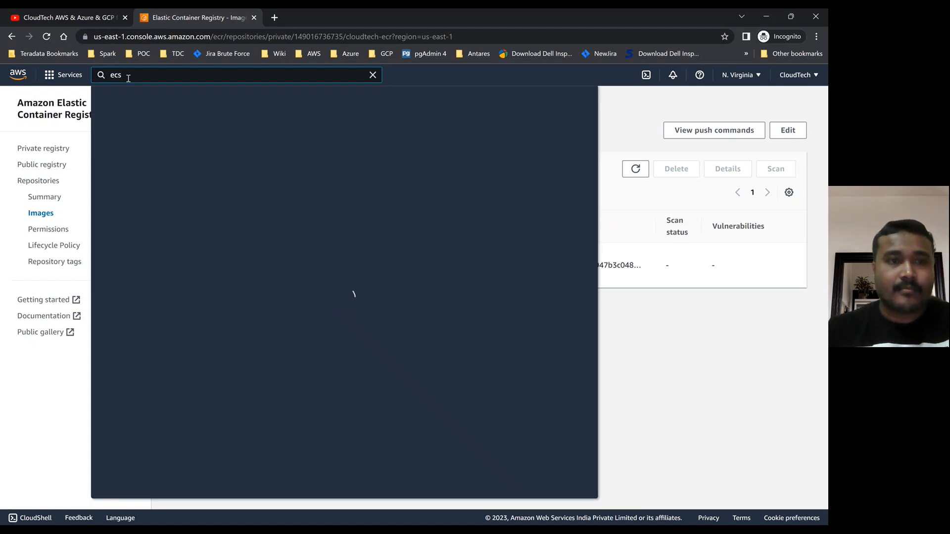
click(298, 159)
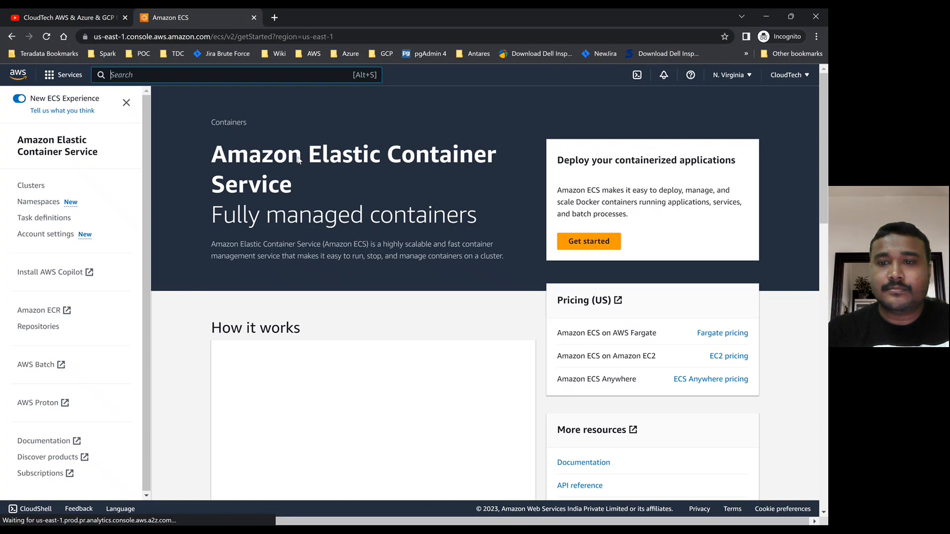
click(598, 242)
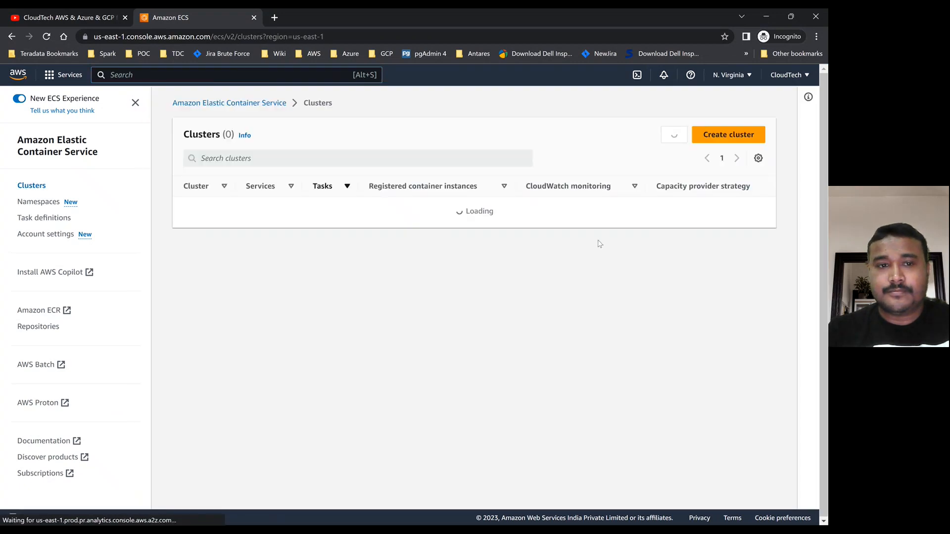
Start creating an ECS cluster and name it cloudTech-Demo-ECS
click(732, 136)
click(287, 243)
text(clou)
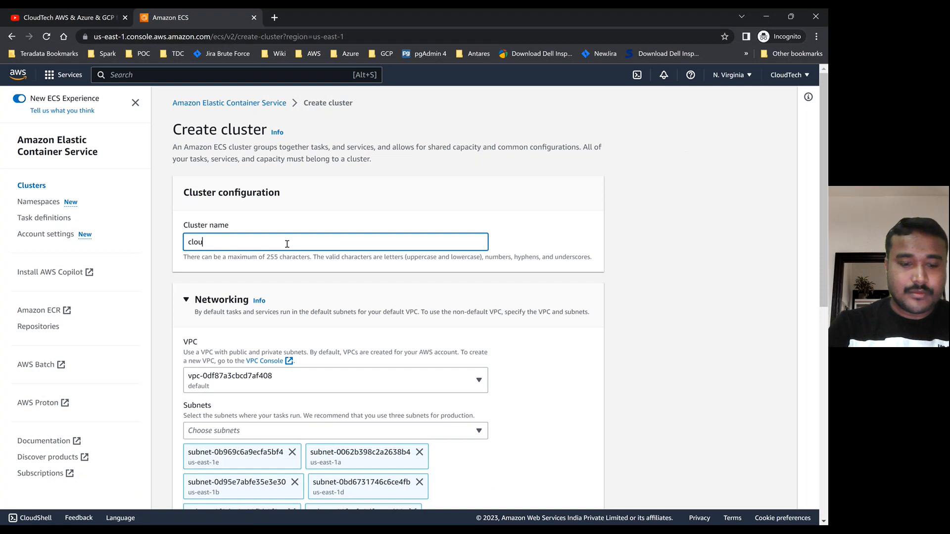
text(dTec)
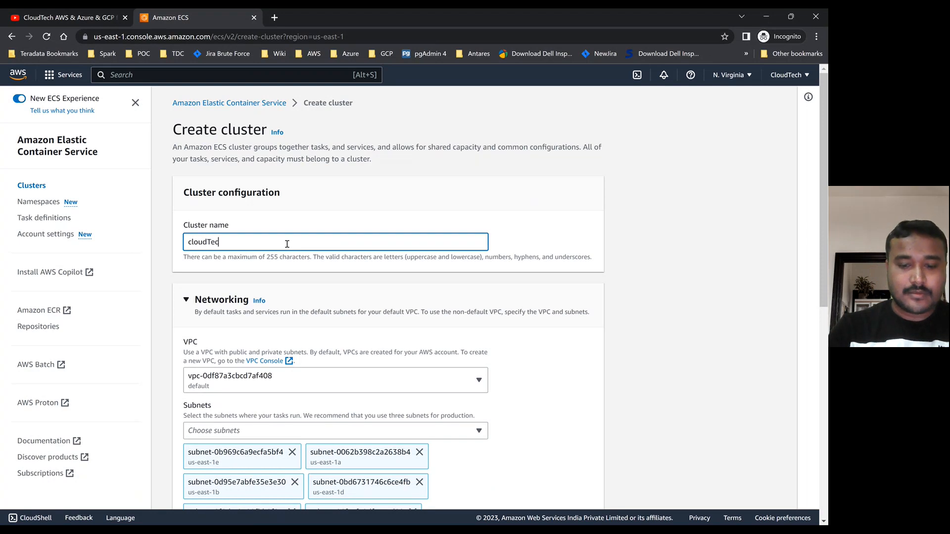
text(h-Demo)
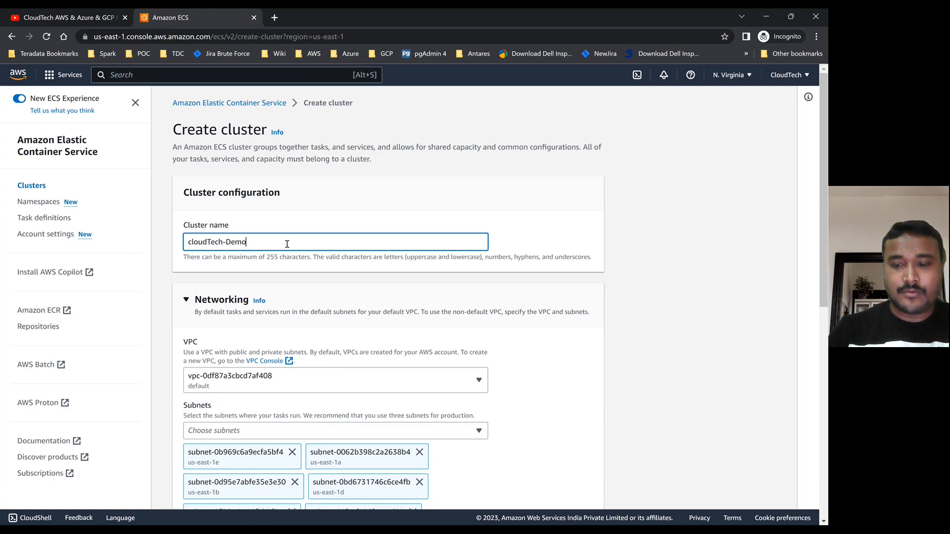
text(-ECS)
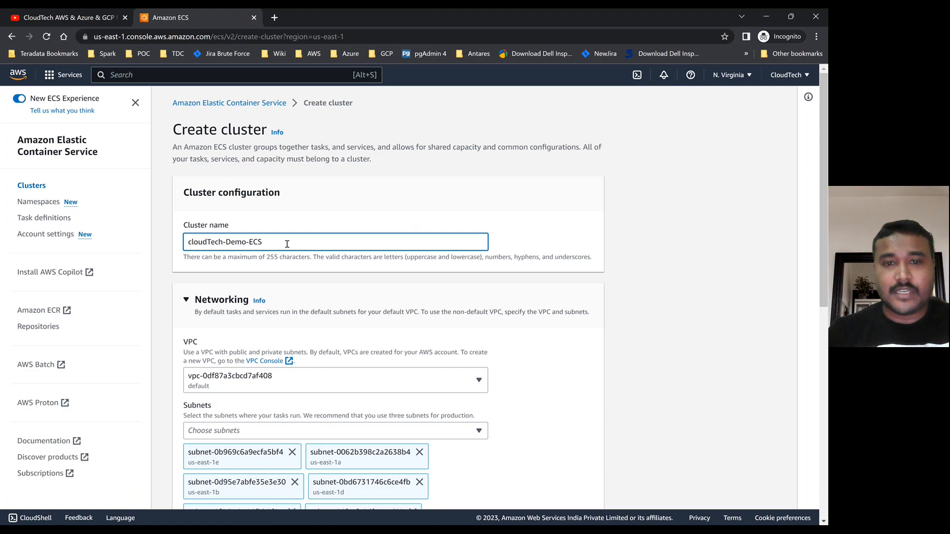
Review the networking and infrastructure settings, keep the default VPC, subnets, namespace and AWS Fargate, and create the cluster
click(390, 197)
scroll(304, 331, down, 1)
scroll(303, 331, down, 1)
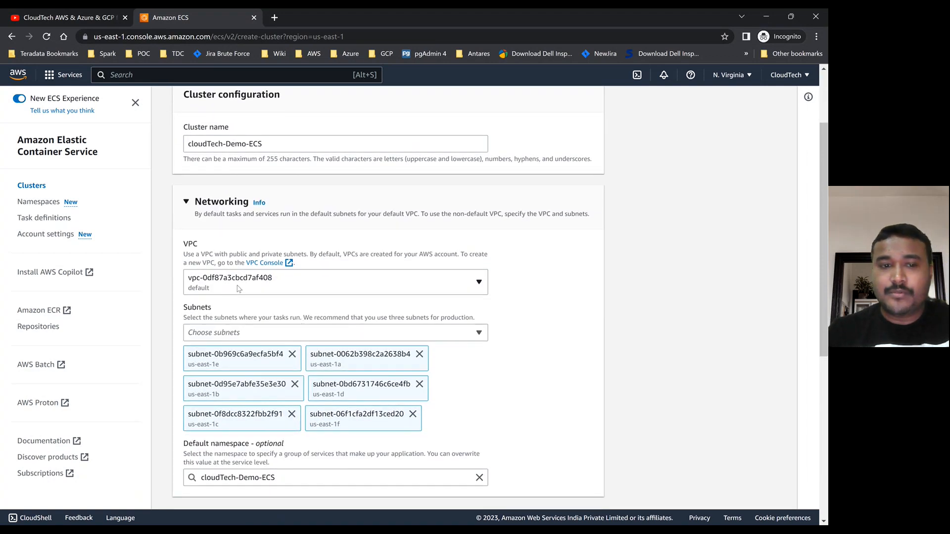
scroll(239, 288, down, 1)
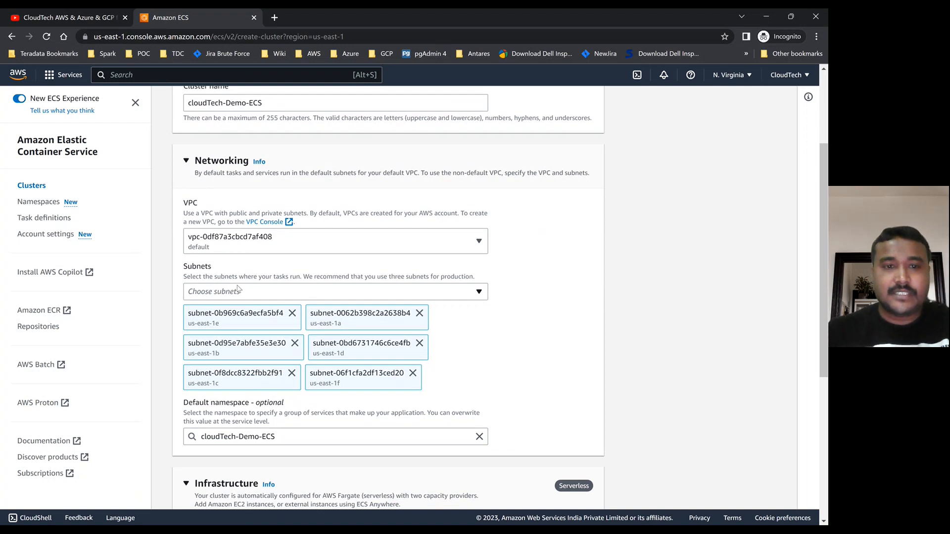
click(302, 236)
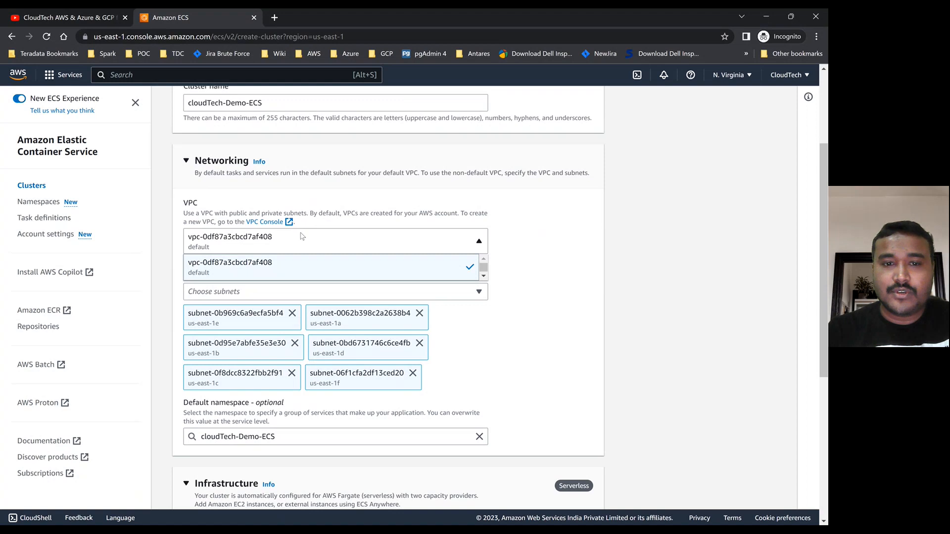
click(302, 236)
click(302, 236)
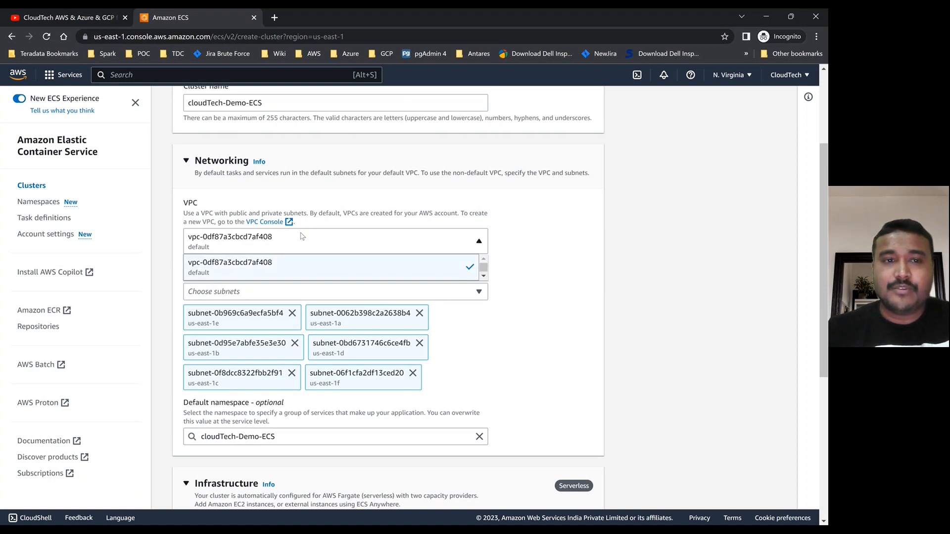
click(302, 236)
scroll(301, 236, down, 2)
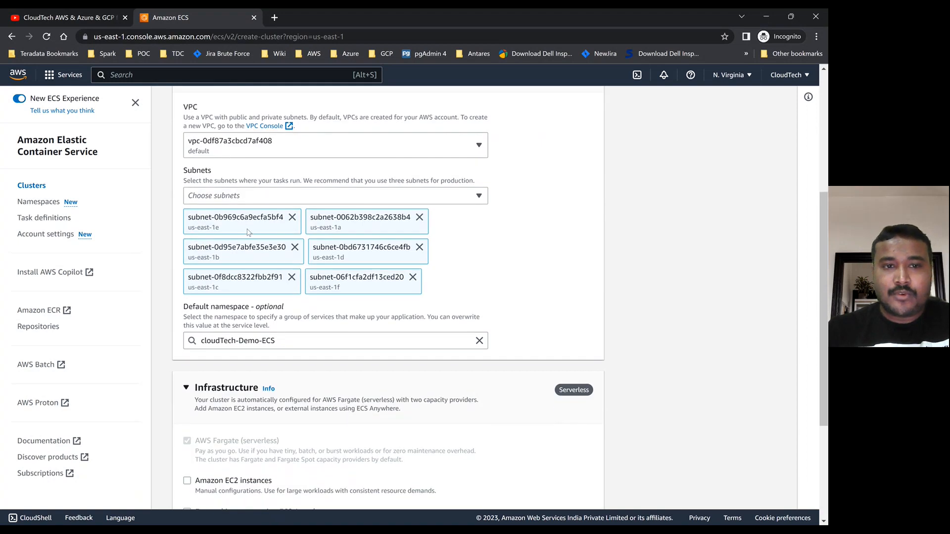
scroll(341, 312, down, 1)
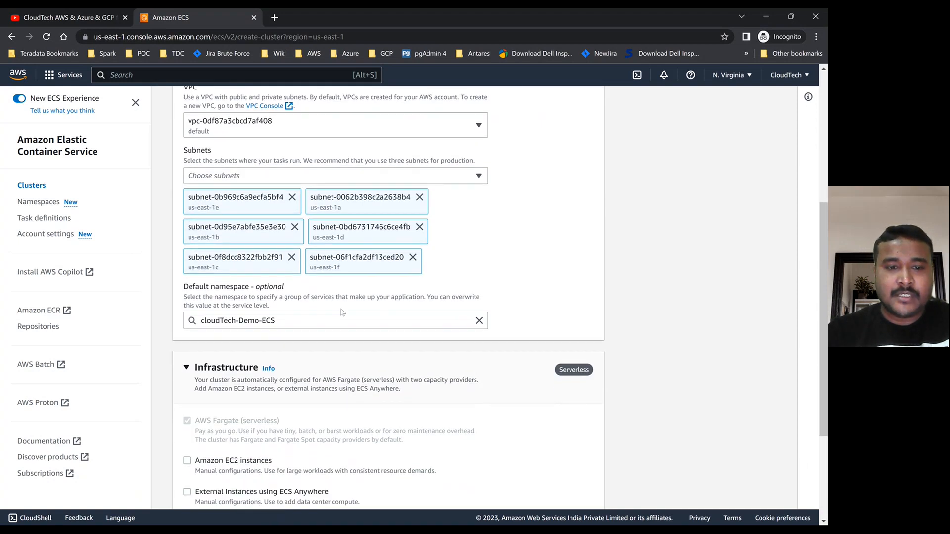
scroll(307, 348, down, 2)
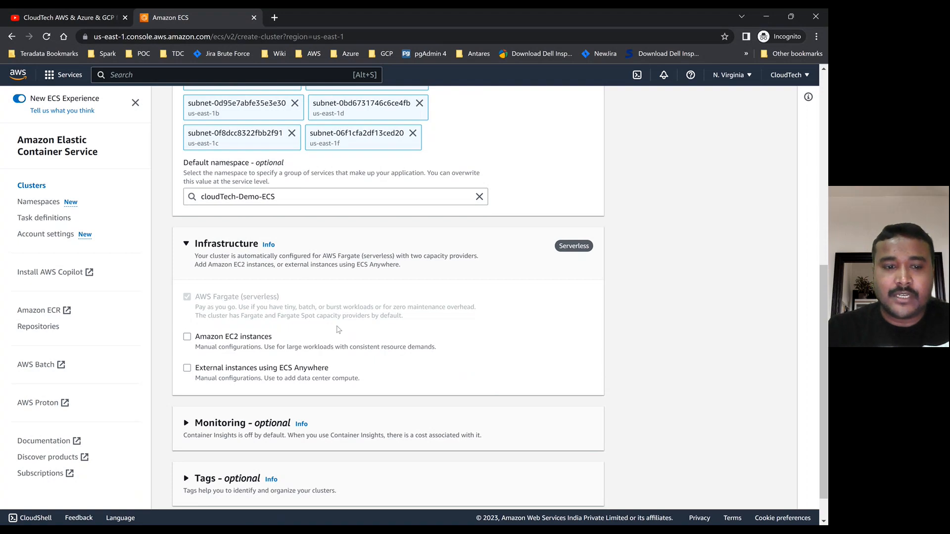
scroll(339, 329, down, 1)
click(581, 496)
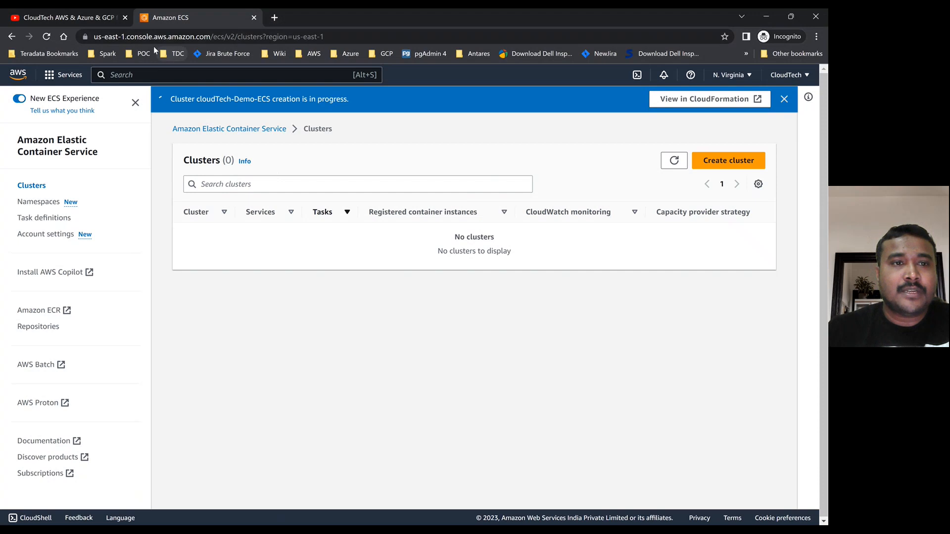
Search the AWS services for ecr and open Elastic Container Registry in a separate browser tab
click(137, 73)
text(ecr)
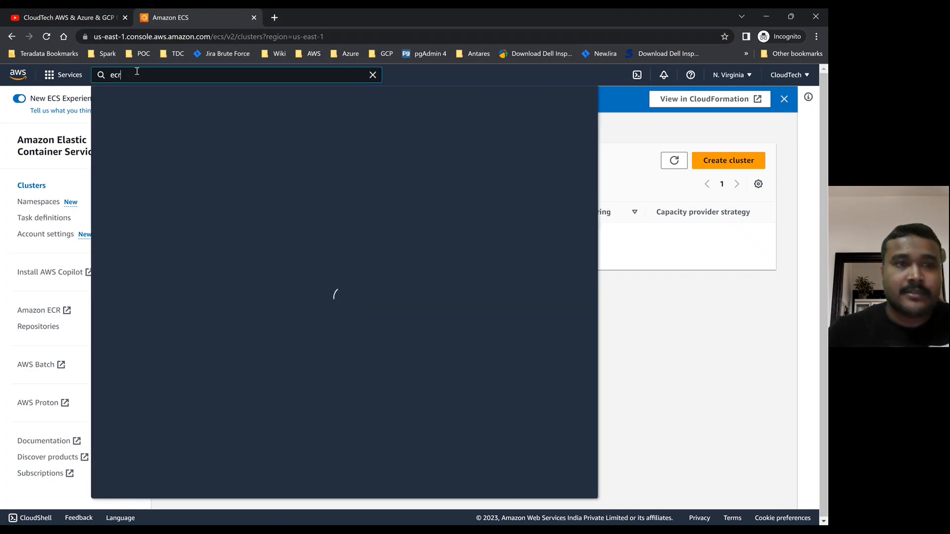
middle_click(313, 157)
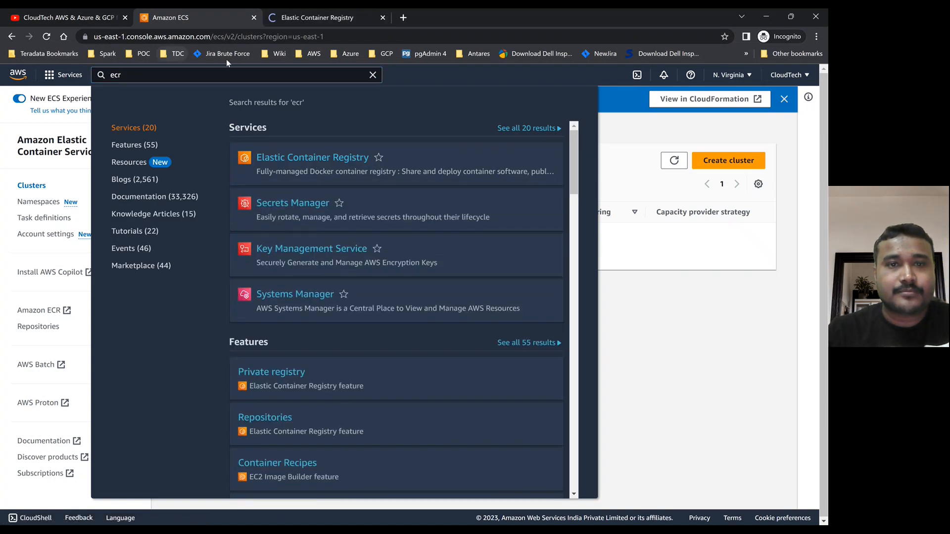
click(372, 75)
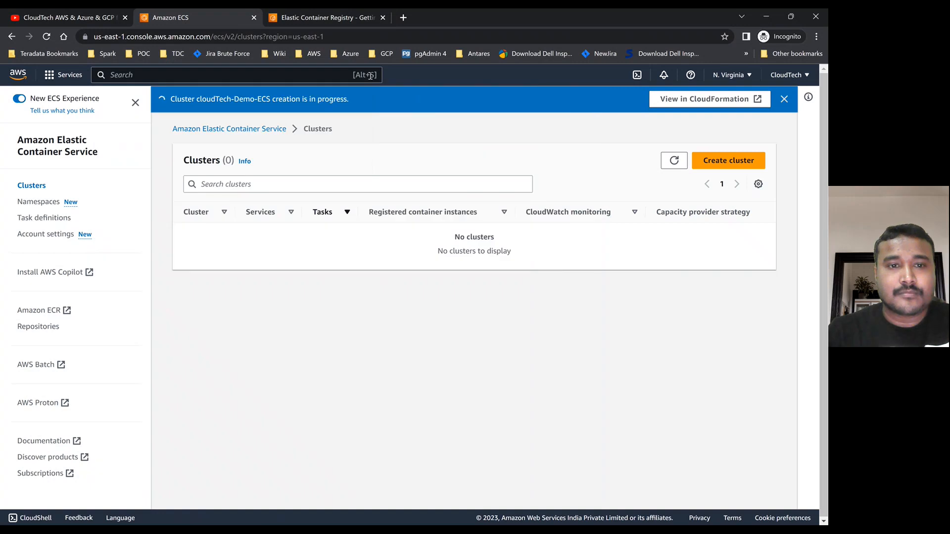
click(324, 18)
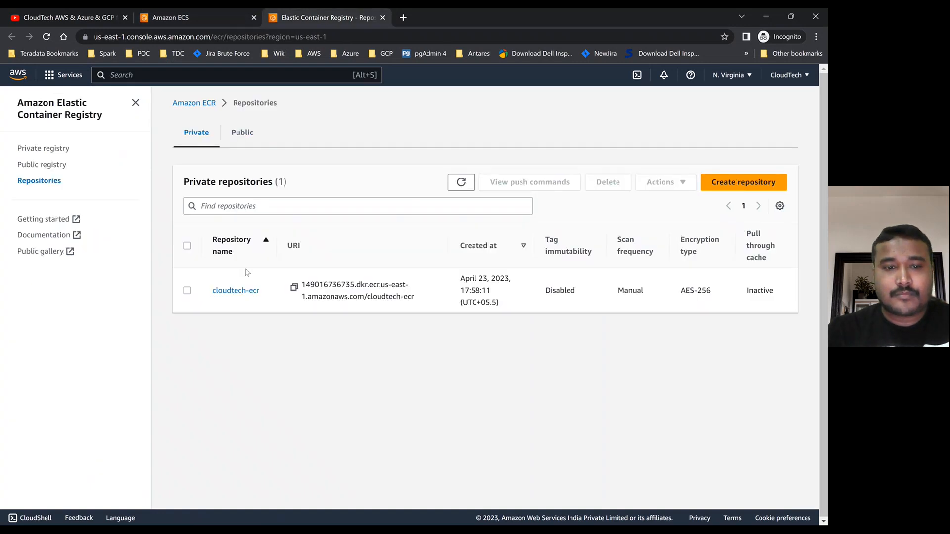
Open the cloudtech-ecr repository, copy the URI of its latest image and return to the ECS clusters page
click(228, 292)
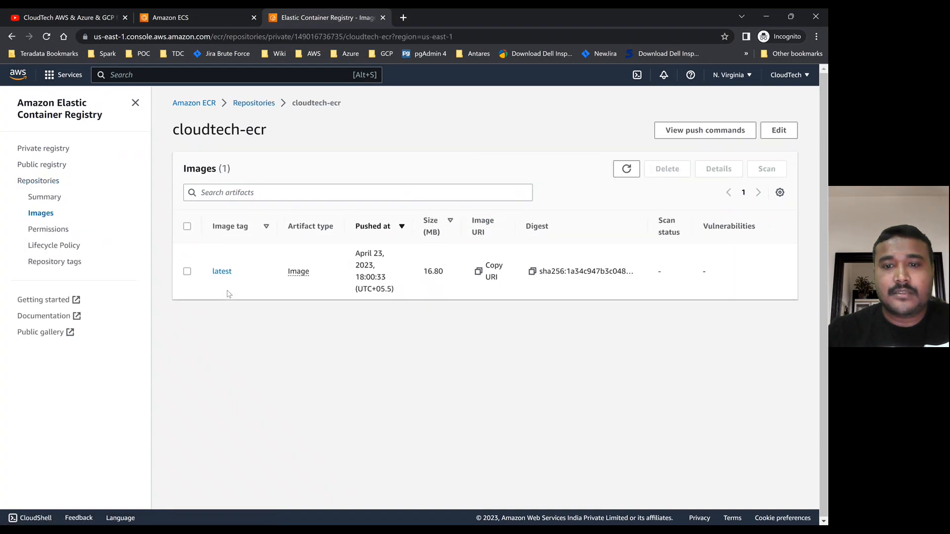
click(478, 271)
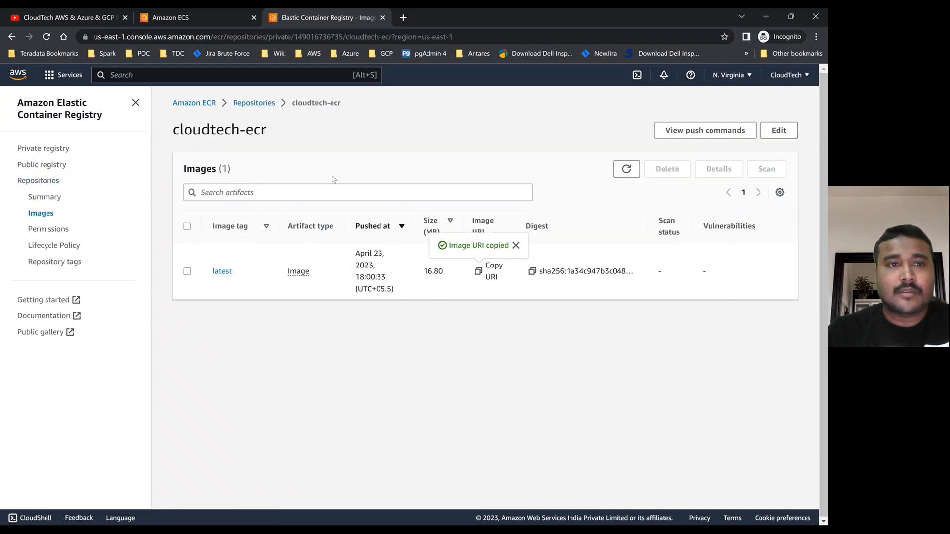
click(198, 22)
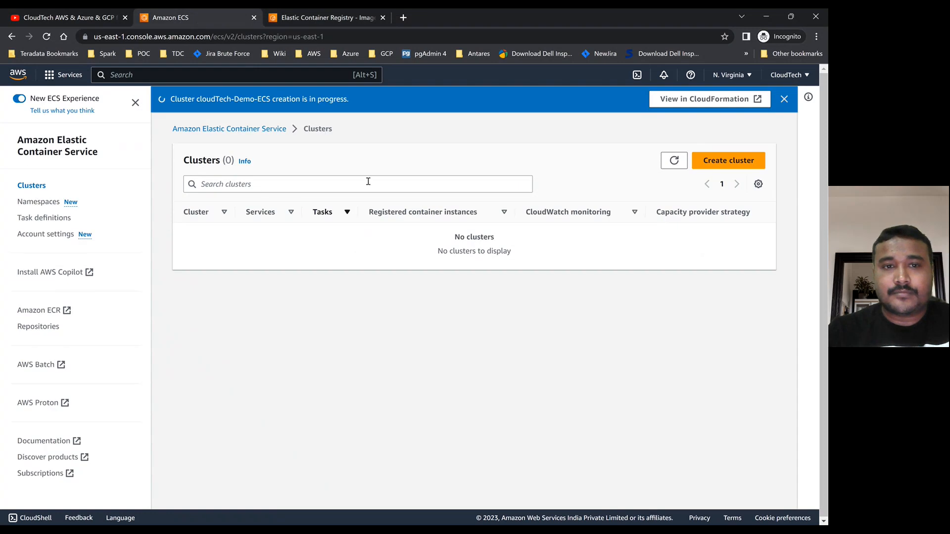
Refresh the clusters list until the new cluster is shown and open the cloudTech-Demo-ECS cluster's details
click(674, 161)
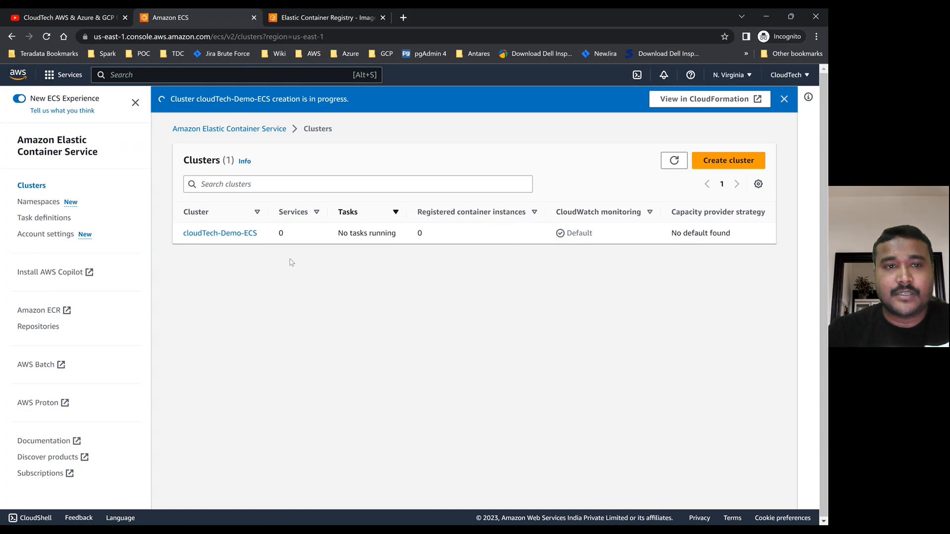
click(47, 36)
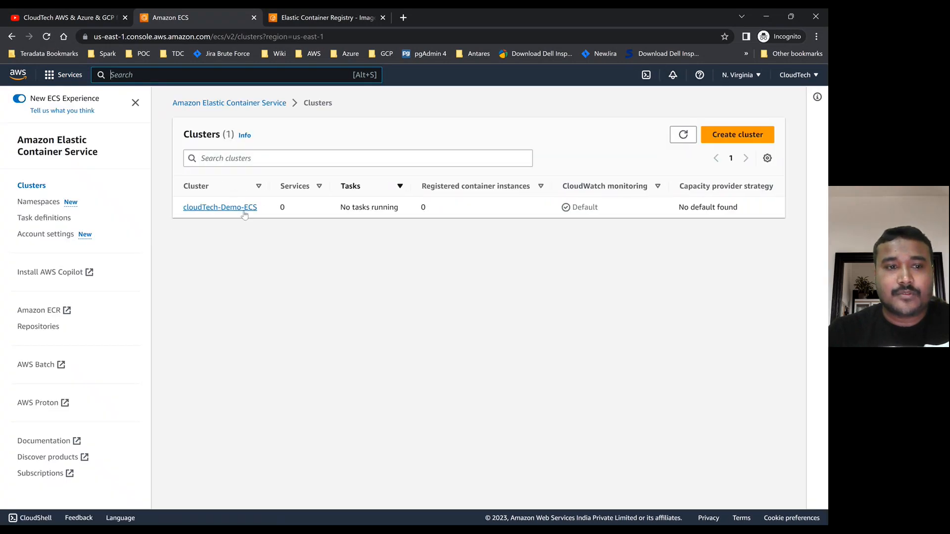
click(213, 208)
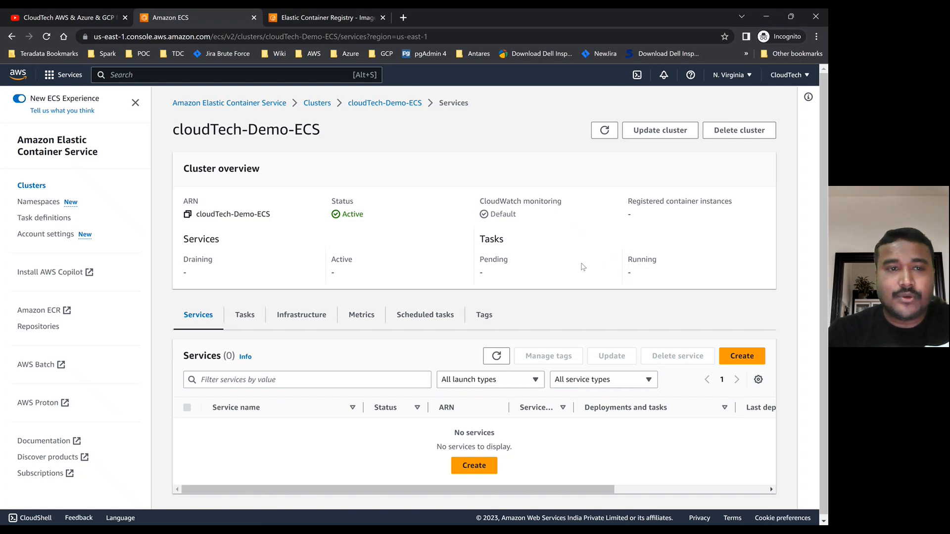
Start creating a new ECS task definition and name its task definition family demo-task
click(47, 218)
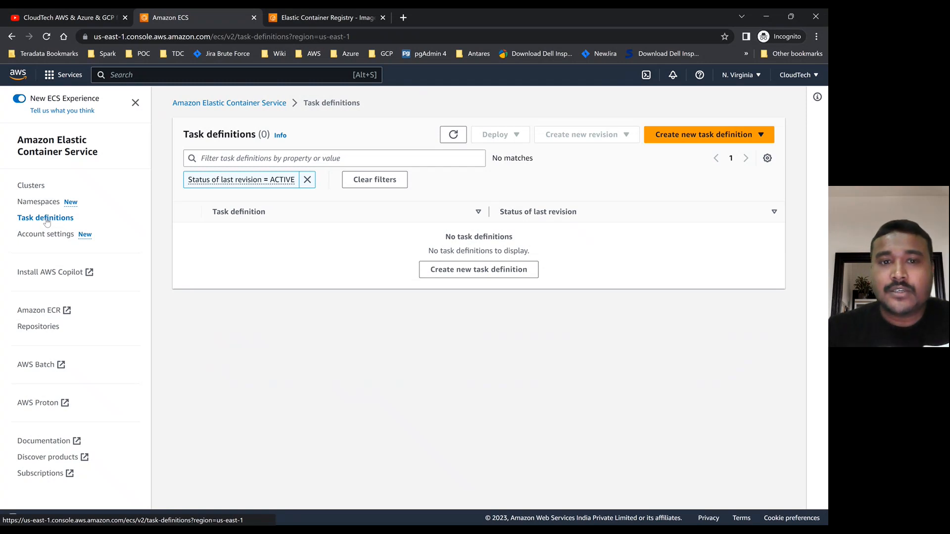
click(674, 136)
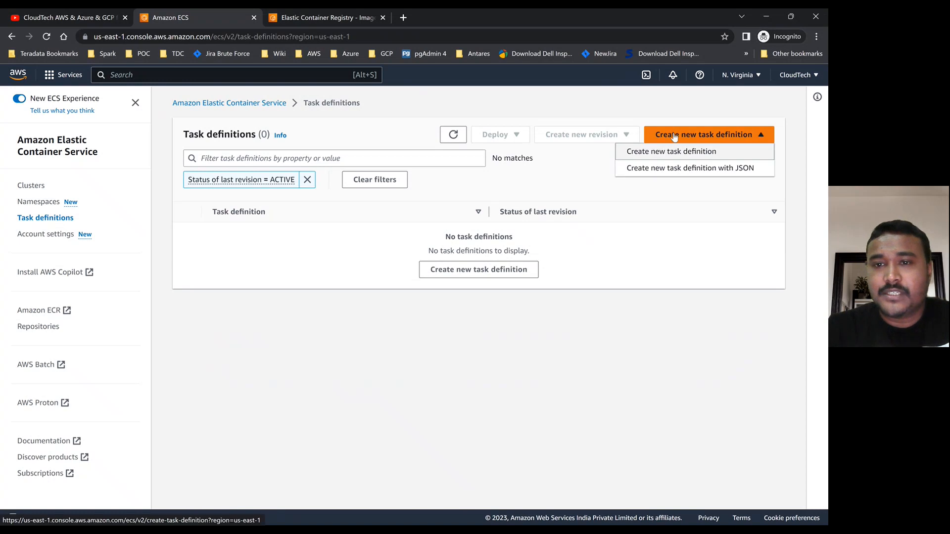
click(669, 151)
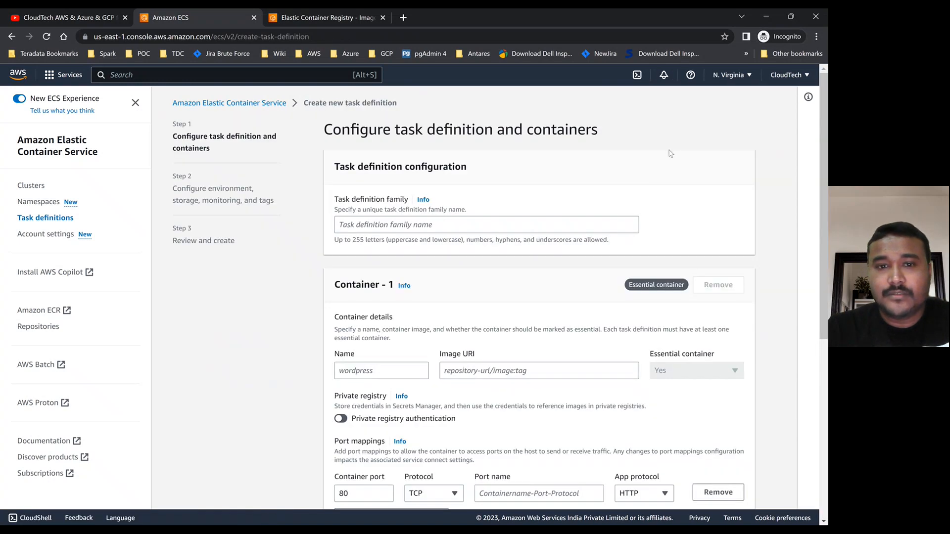
click(352, 228)
text(clou)
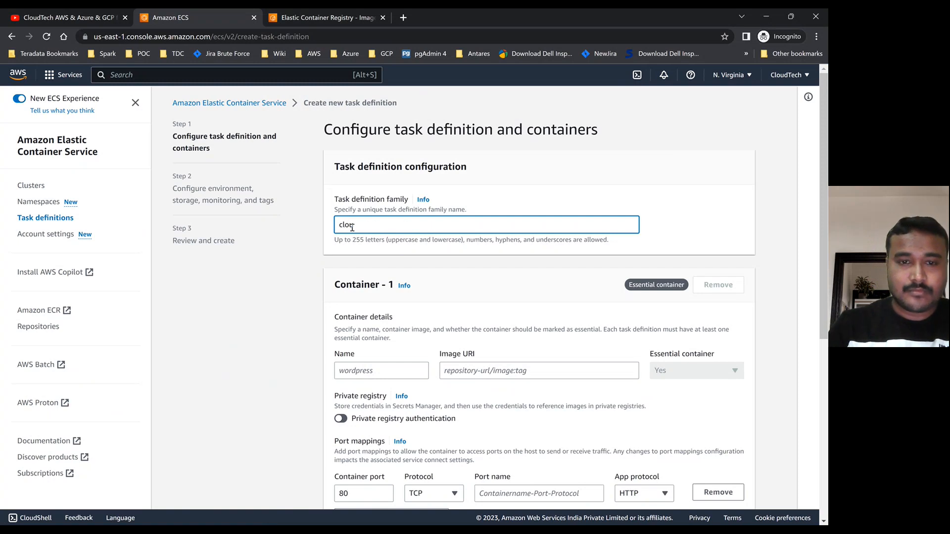
key(BackSpace)
key(BackSpace)
key(BackSpace)
key(BackSpace)
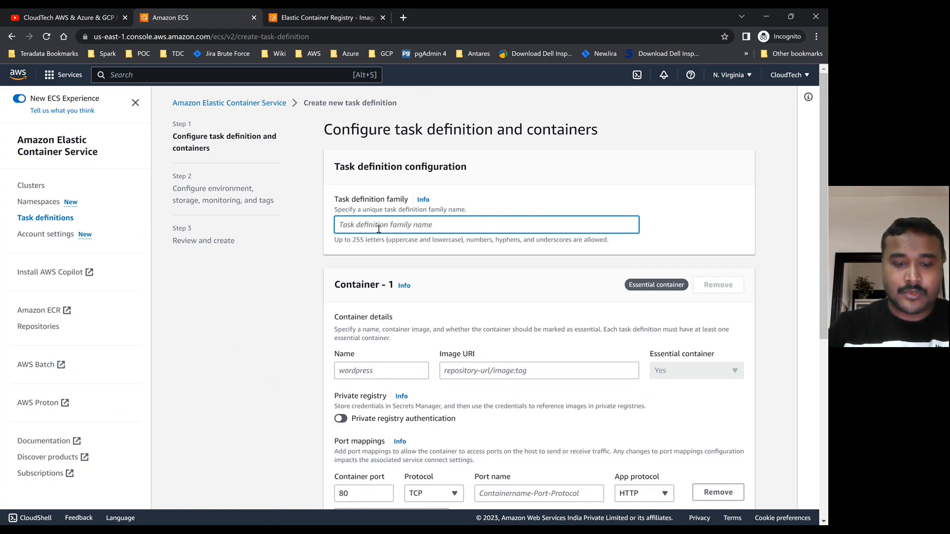
text(demo)
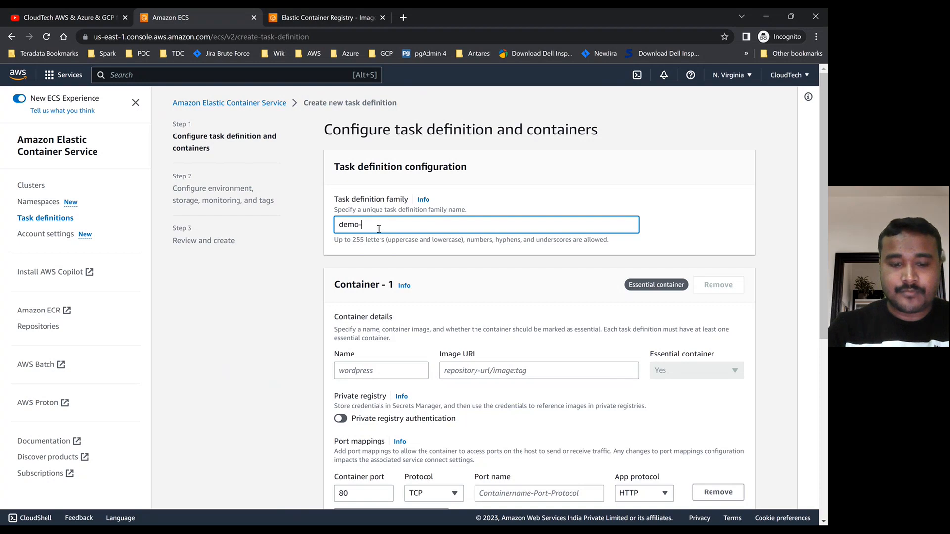
text(-task)
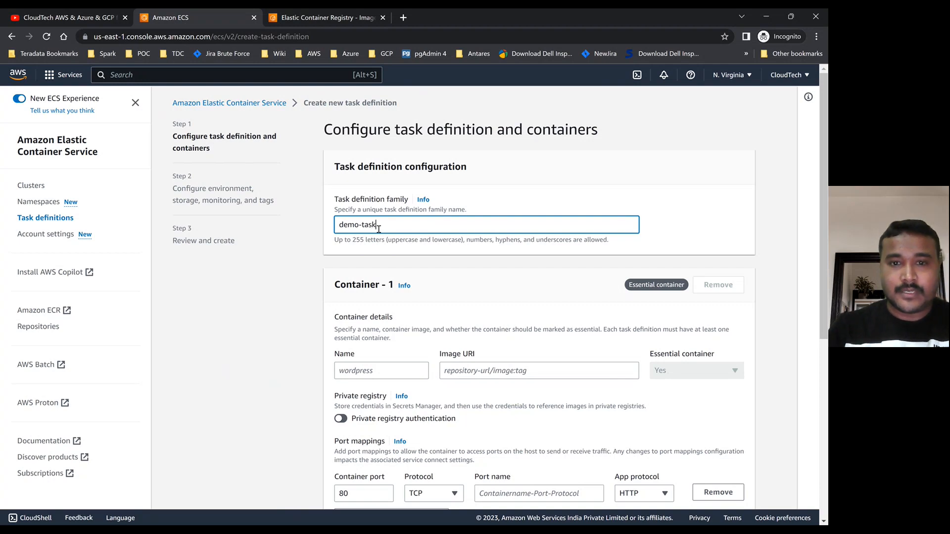
click(566, 188)
Name the first container static-web and paste the copied cloudtech-ecr:latest image URI as its image
scroll(566, 188, down, 2)
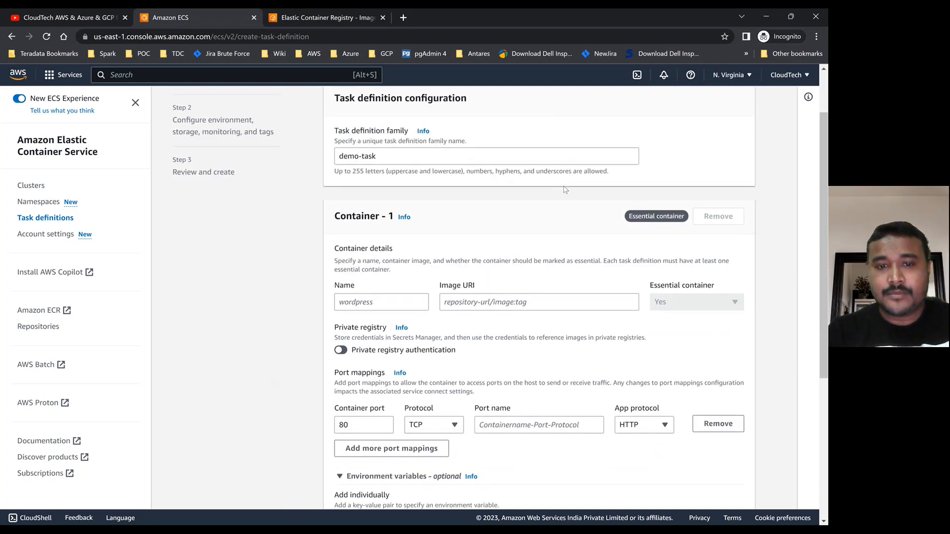
click(385, 256)
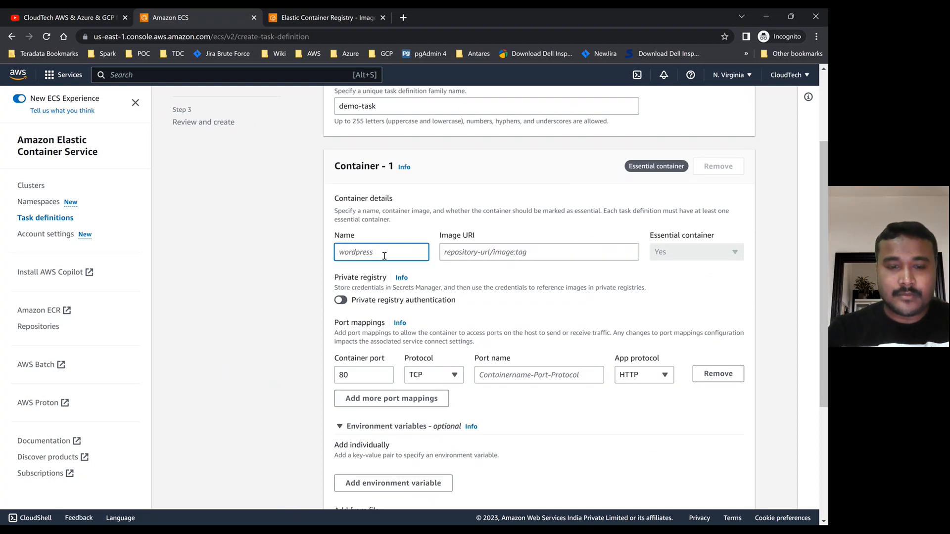
text(stati)
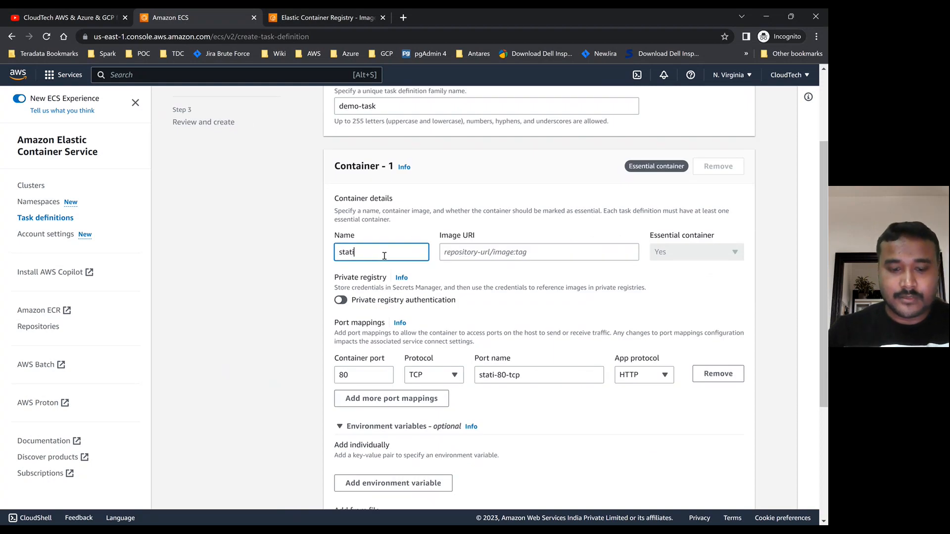
text(c-wb)
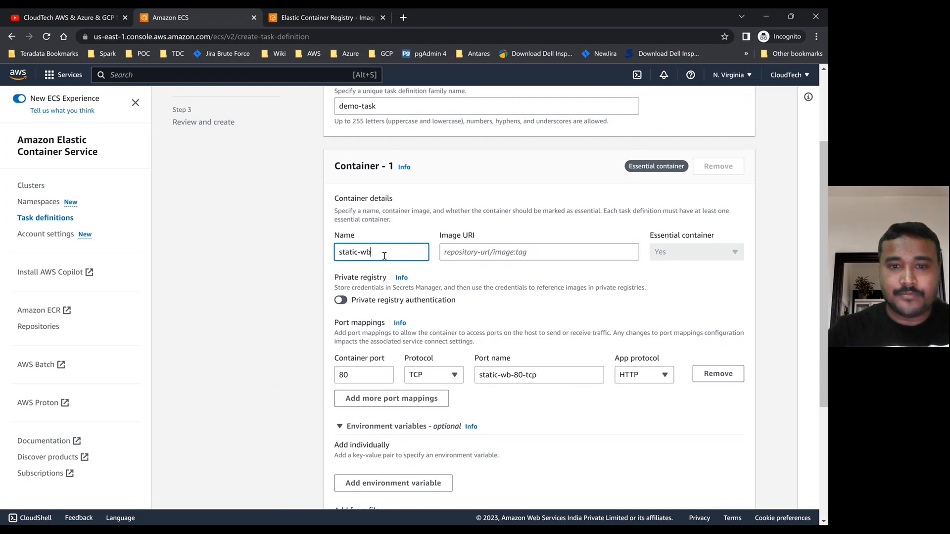
key(BackSpace)
text(eb)
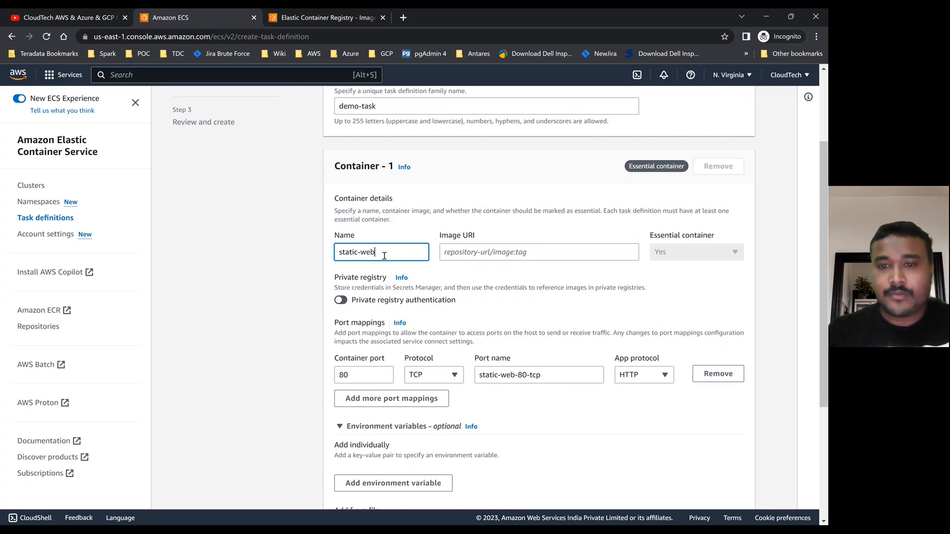
click(478, 252)
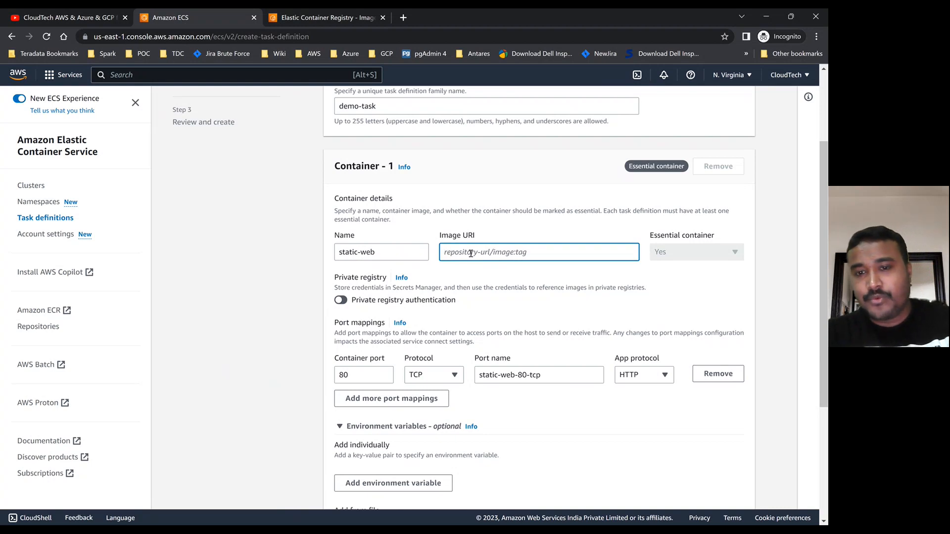
key(ctrl+v)
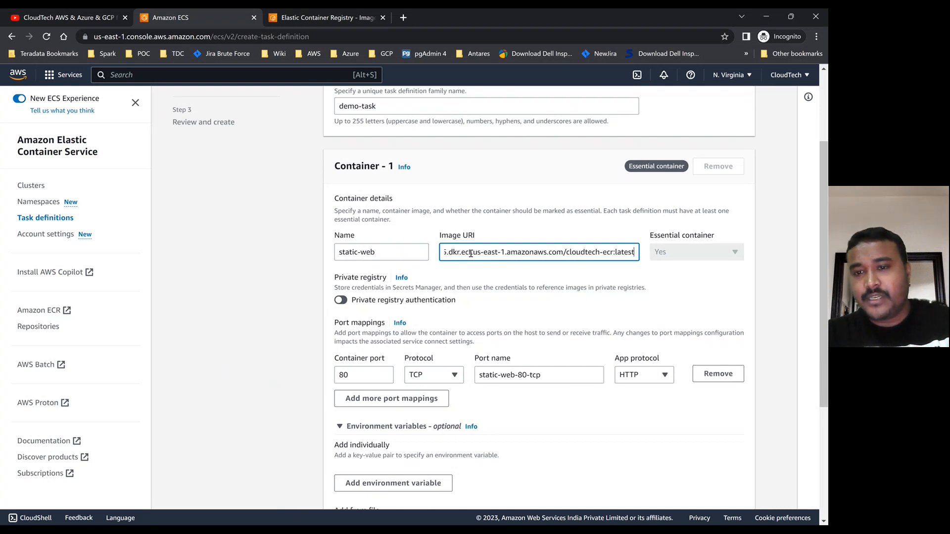
Check the source of the latest image's URI in the cloudtech-ecr repository and return to the task definition form
click(334, 20)
click(516, 245)
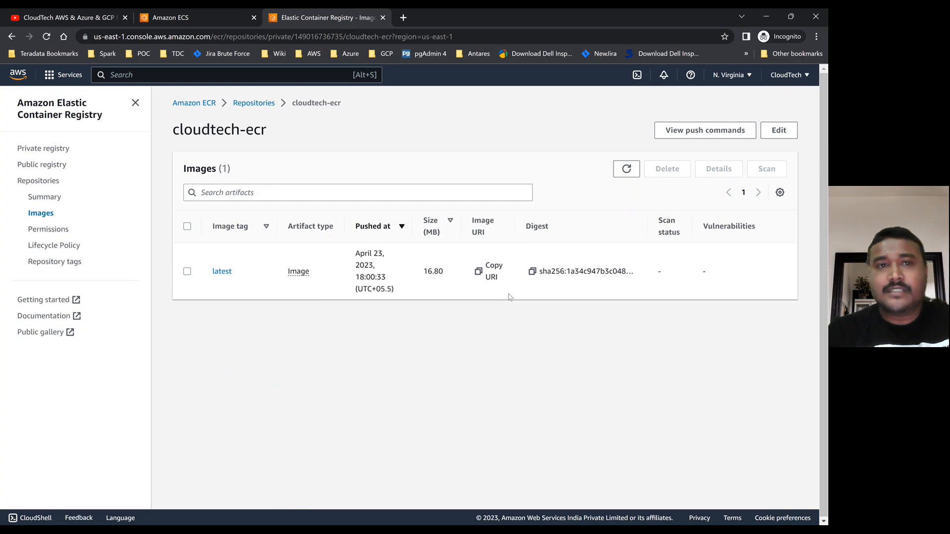
click(193, 19)
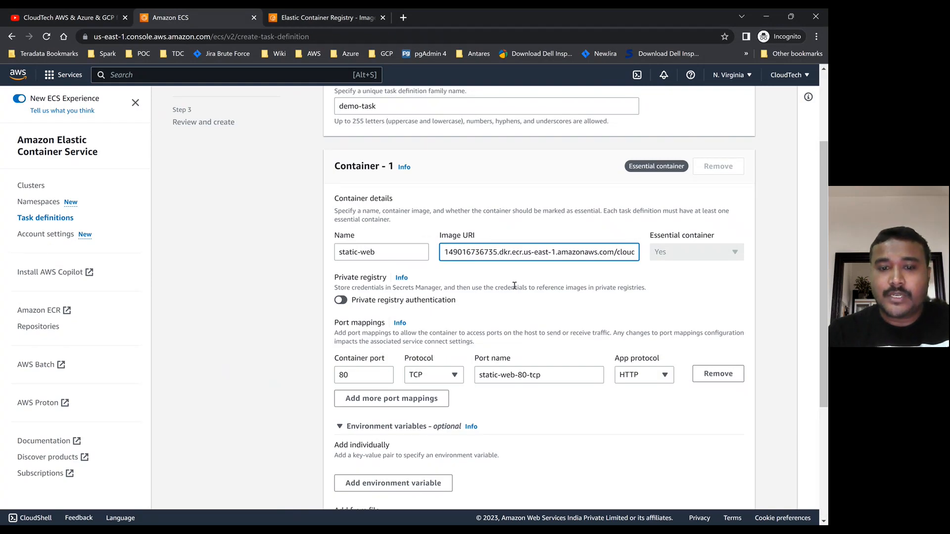
Review the container's port mappings and optional settings, keep container port 80 over TCP with HTTP, and continue to the environment settings
scroll(514, 285, down, 3)
scroll(523, 333, down, 1)
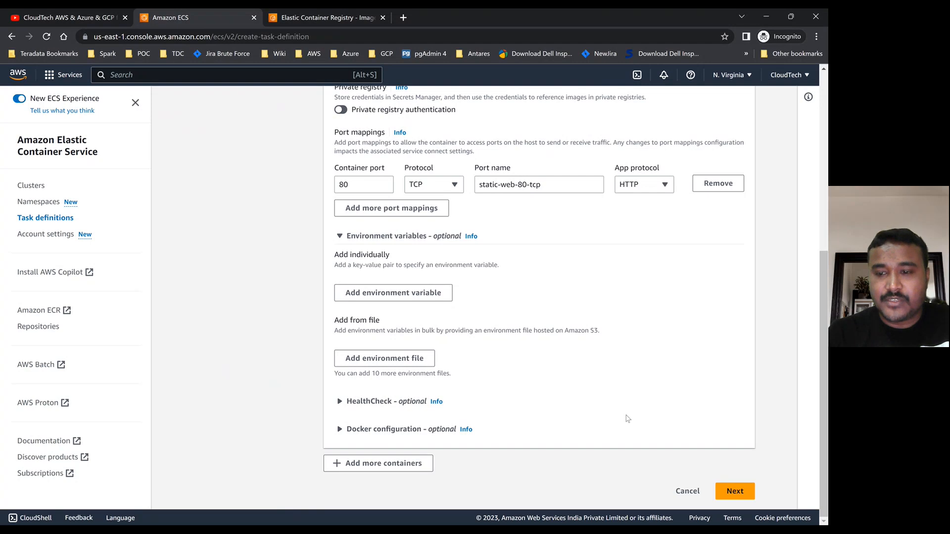
scroll(561, 346, up, 5)
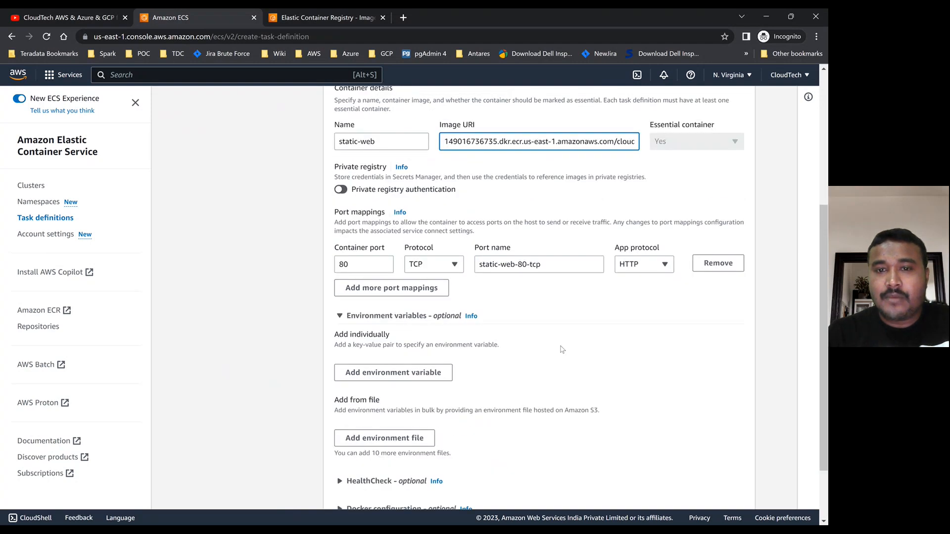
scroll(561, 346, down, 5)
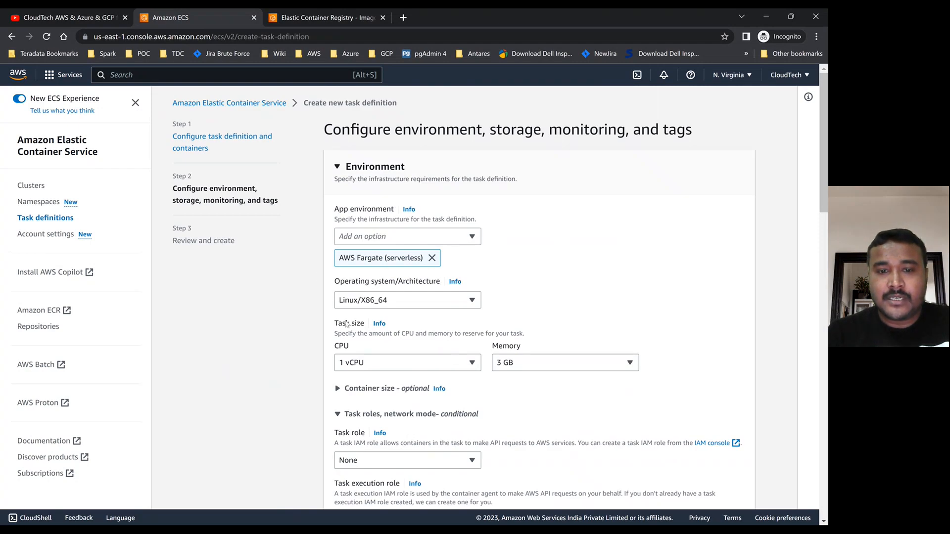
Keep AWS Fargate, Linux/X86_64, 1 vCPU, 3 GB memory and the default storage and logging settings, and create the task definition
scroll(500, 315, down, 2)
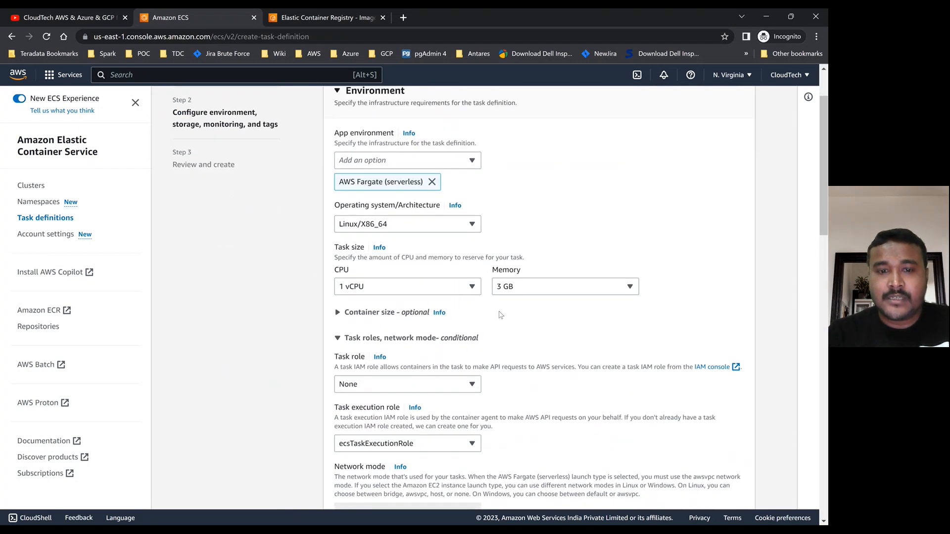
scroll(501, 330, down, 2)
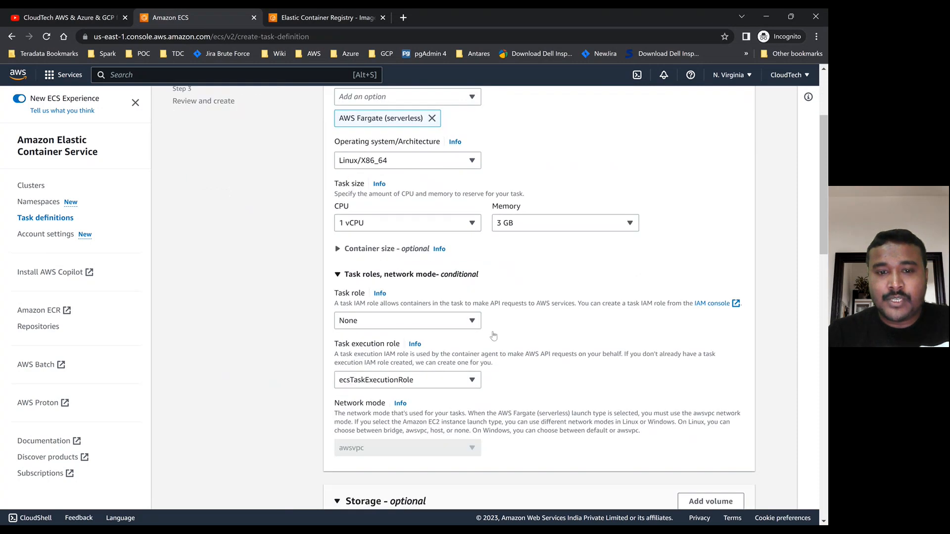
scroll(389, 364, down, 1)
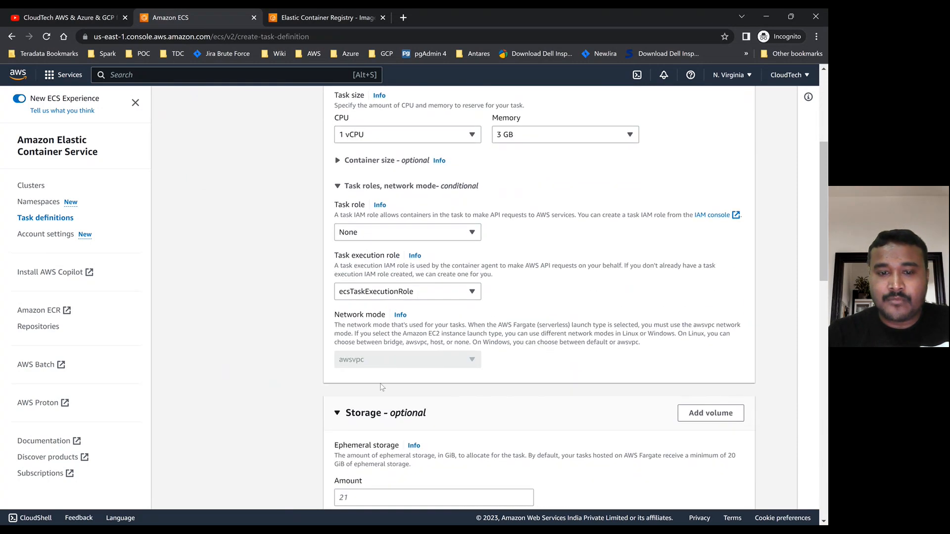
scroll(442, 386, down, 7)
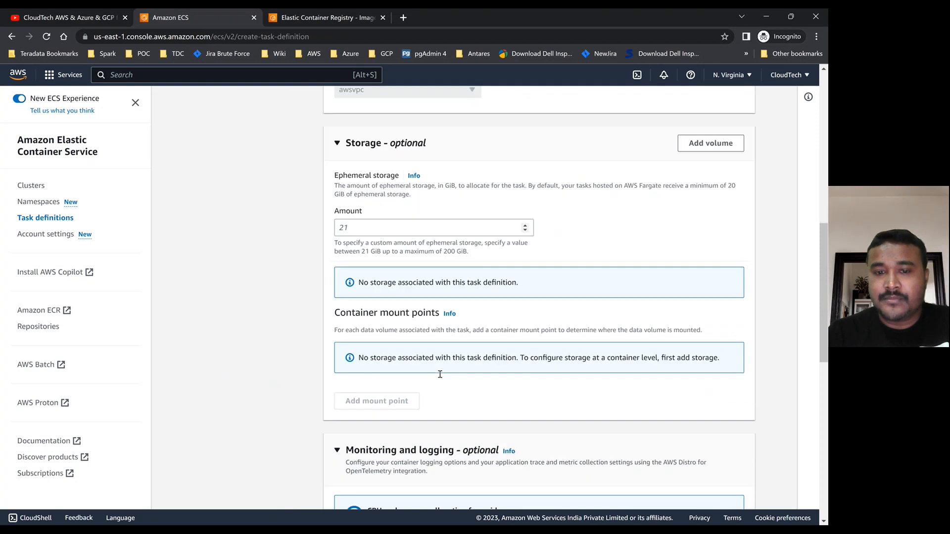
scroll(440, 377, down, 8)
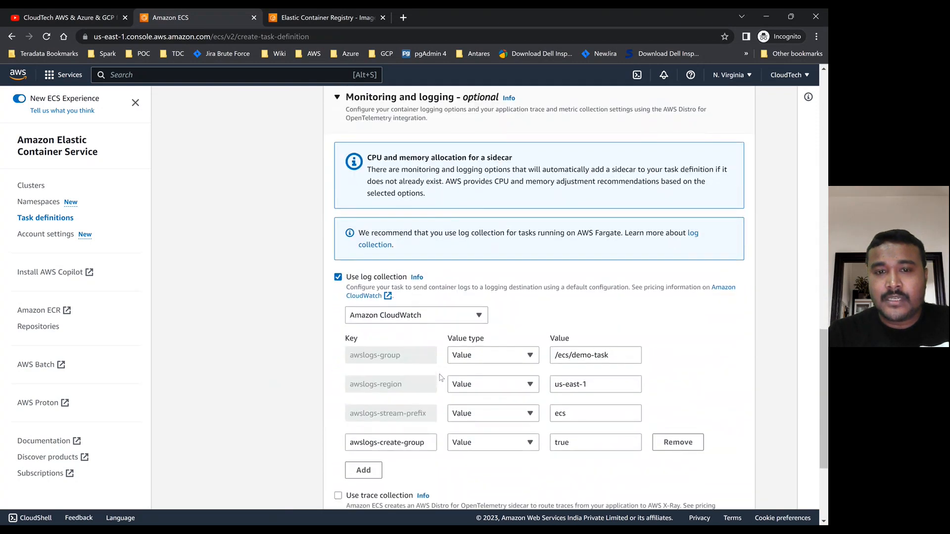
scroll(440, 377, down, 1)
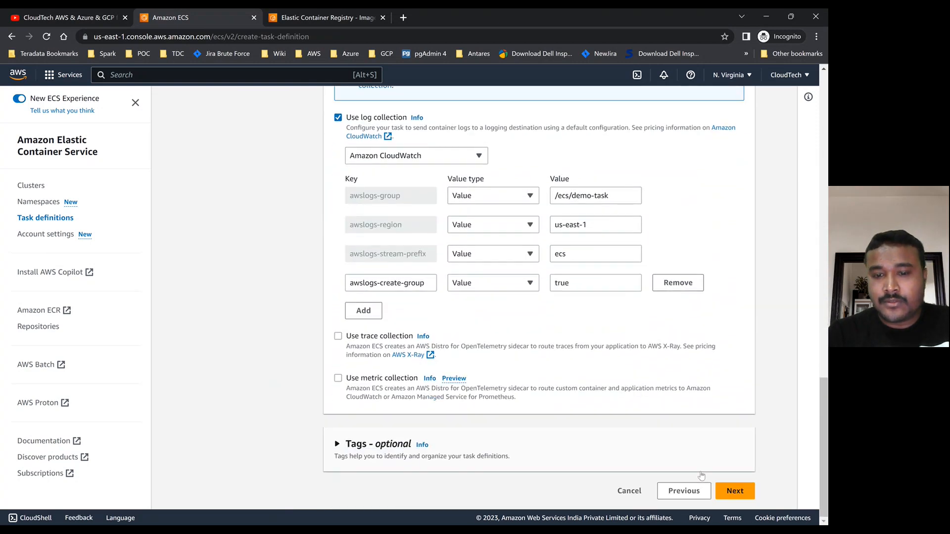
click(735, 491)
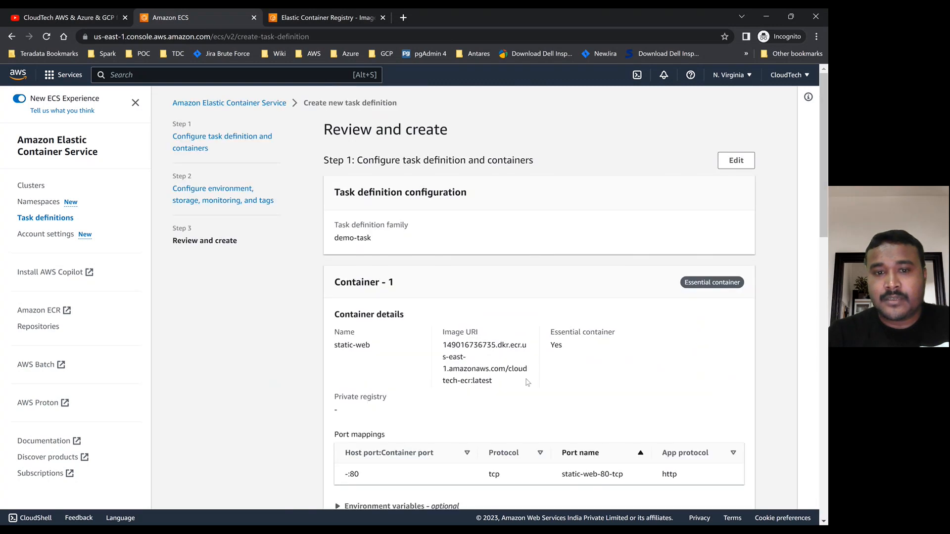
scroll(527, 382, down, 15)
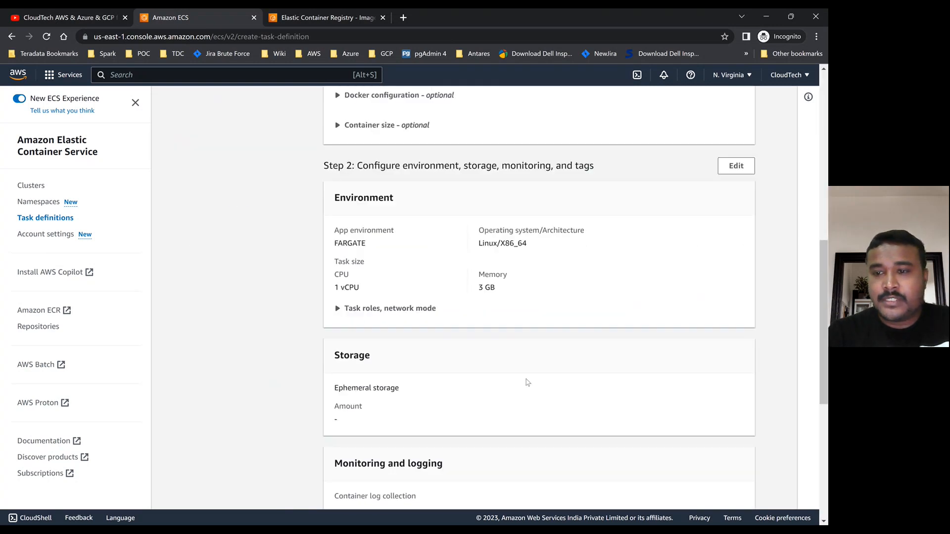
click(737, 491)
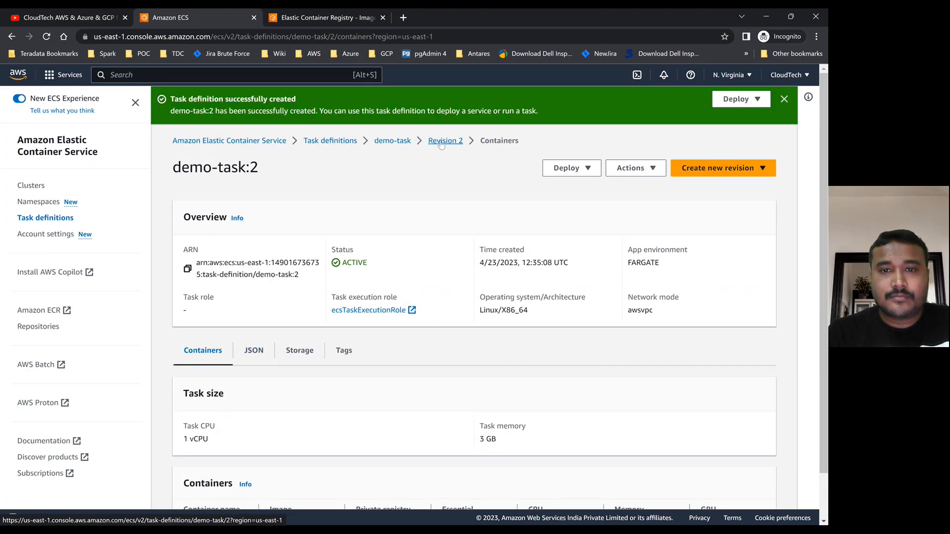
Open the demo-task revision from its revisions list and examine the static-web container's details
click(396, 142)
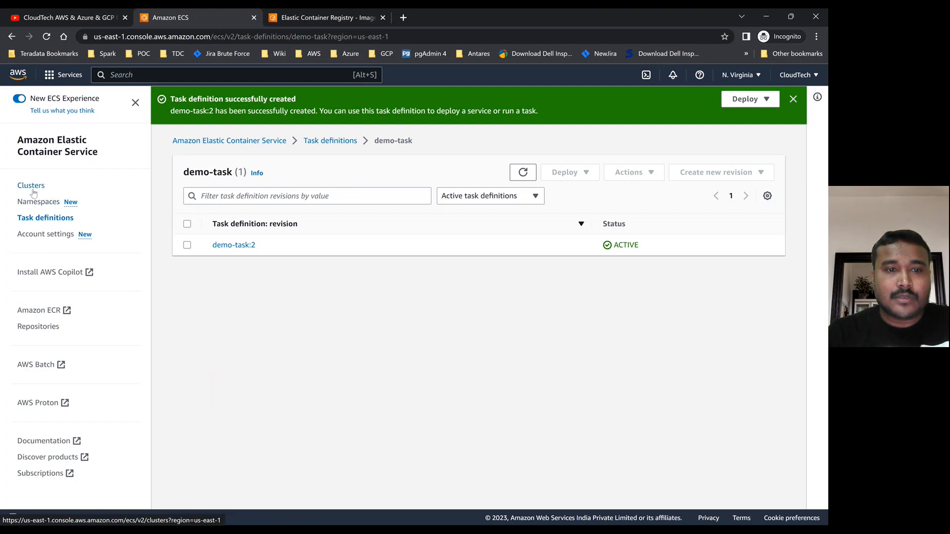
click(231, 245)
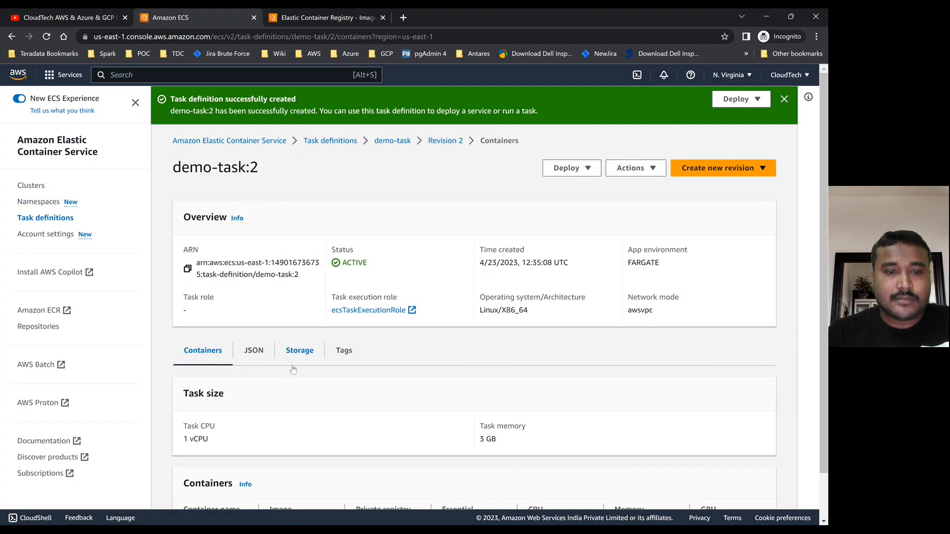
scroll(293, 369, down, 1)
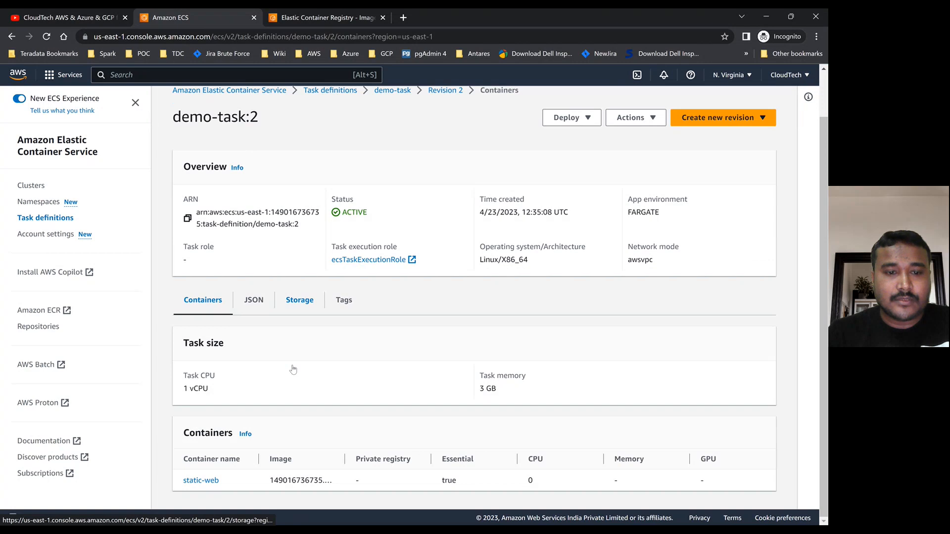
click(203, 481)
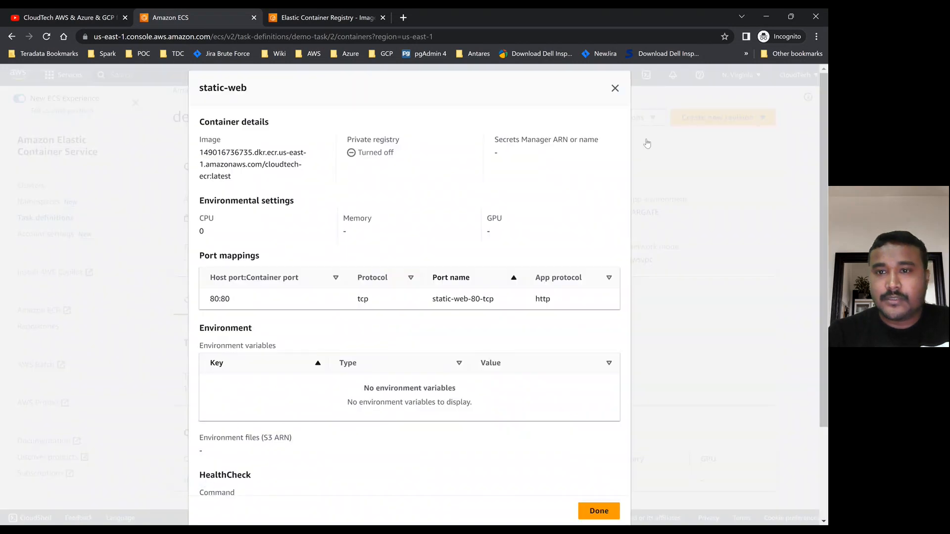
Close the static-web container details and start creating a service in the cloudTech-Demo-ECS cluster
click(614, 88)
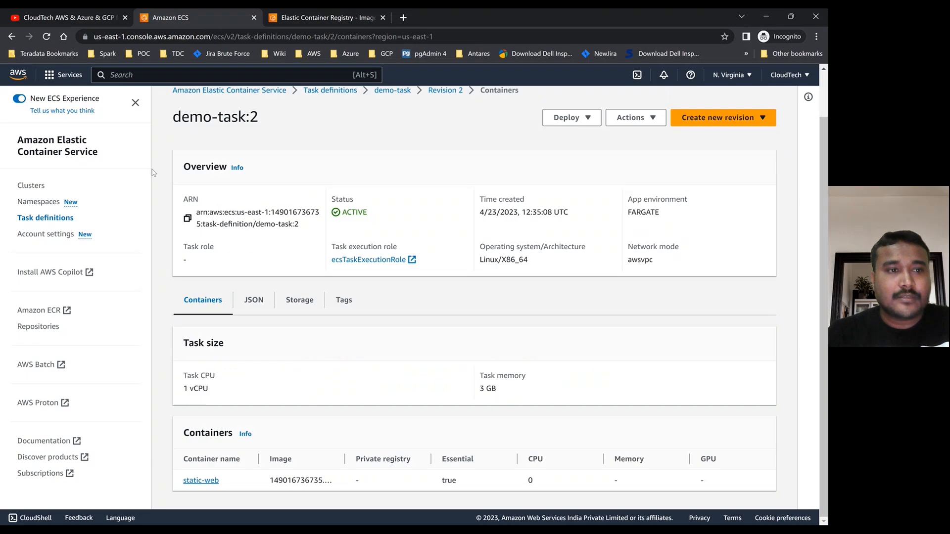
click(31, 186)
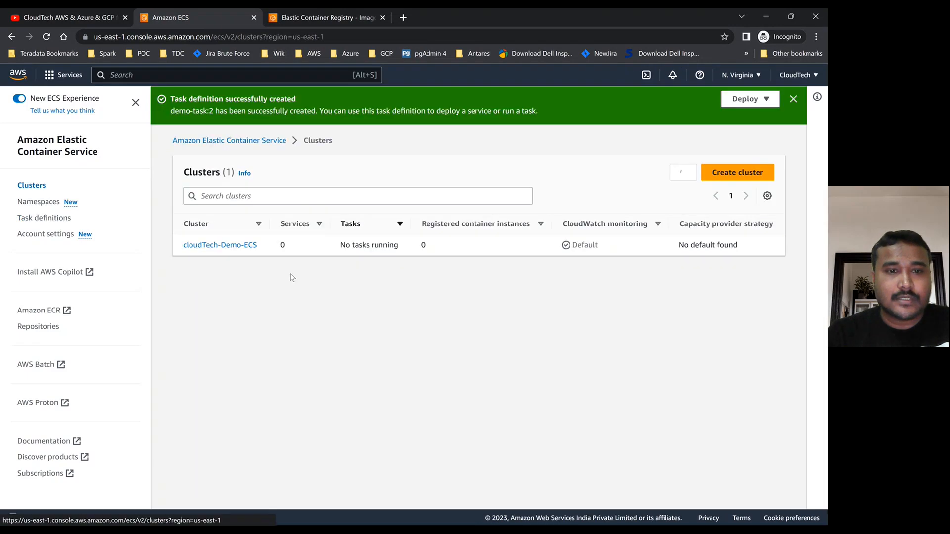
click(237, 253)
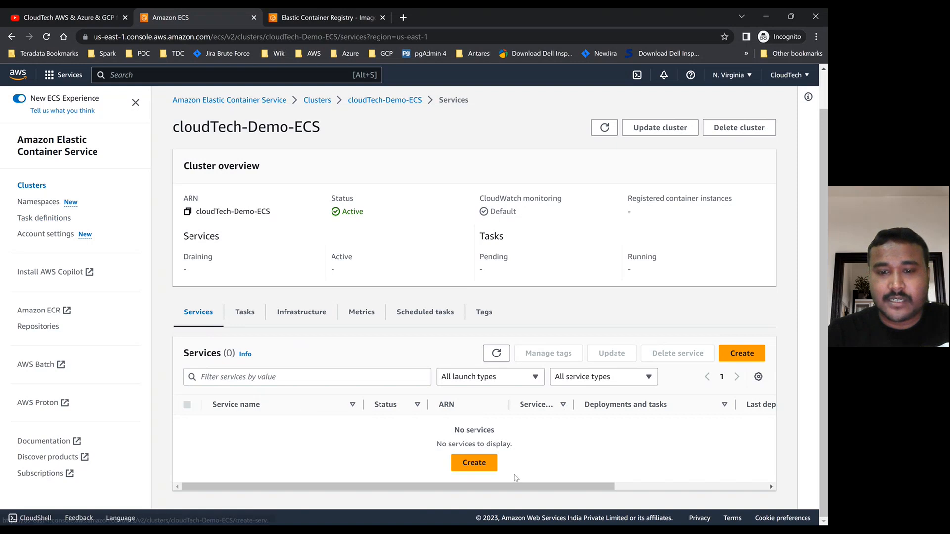
click(478, 467)
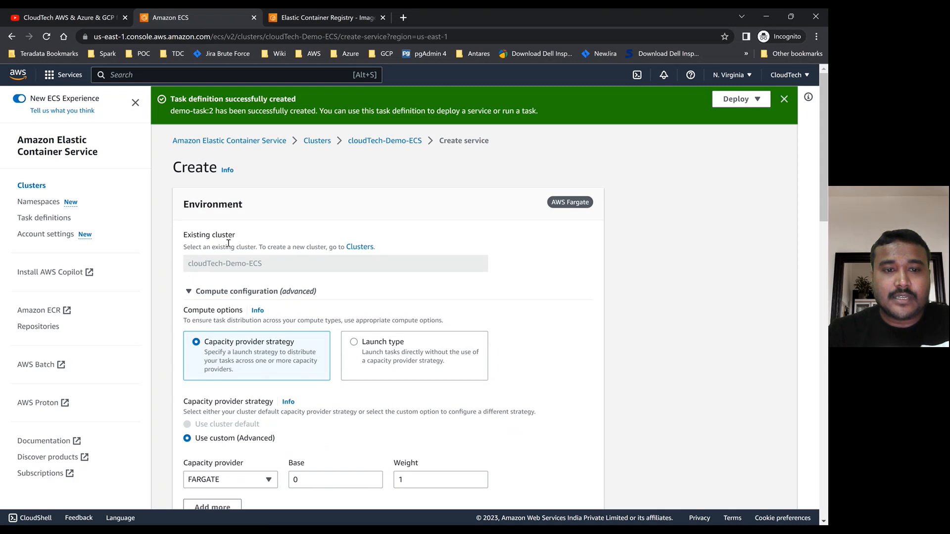
Keep the FARGATE capacity provider and LATEST platform version, and choose the demo-task family at revision 2 for the service
scroll(211, 317, down, 3)
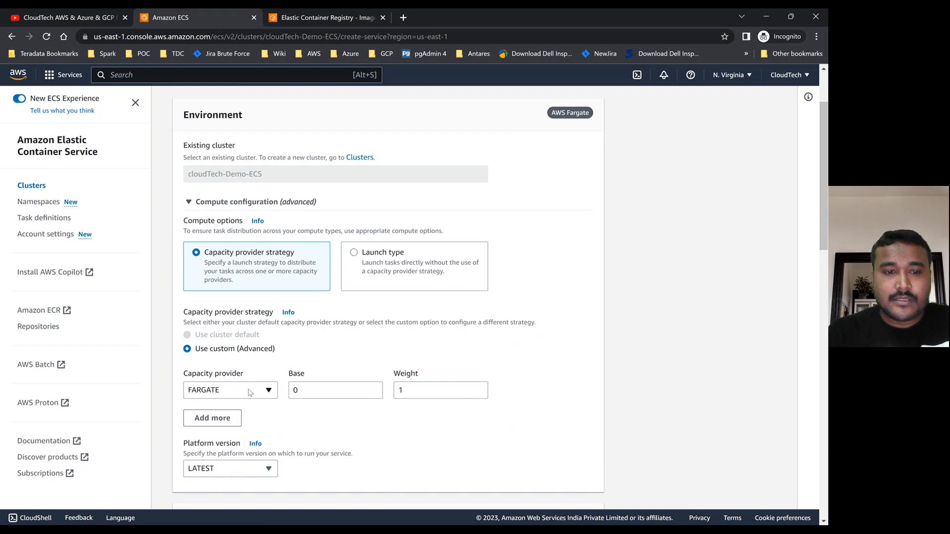
scroll(250, 393, down, 3)
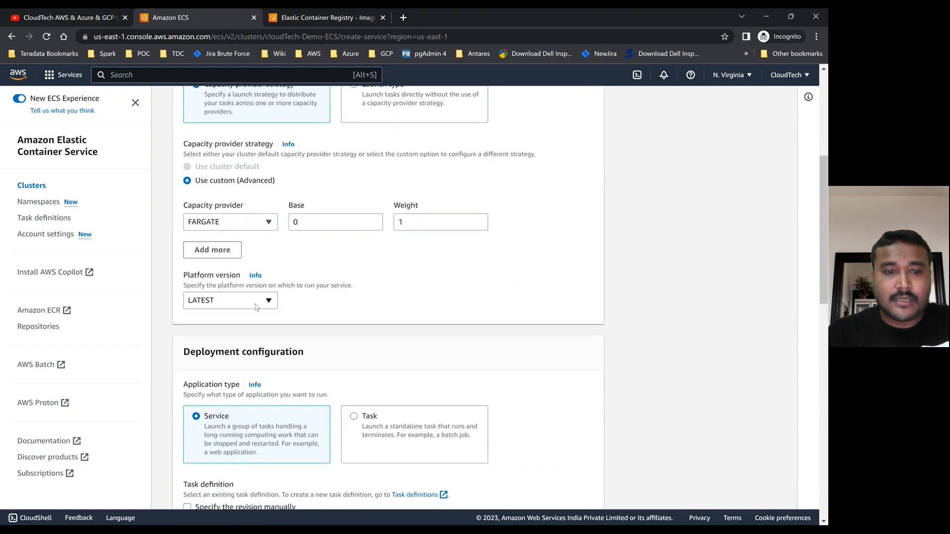
click(257, 305)
click(257, 306)
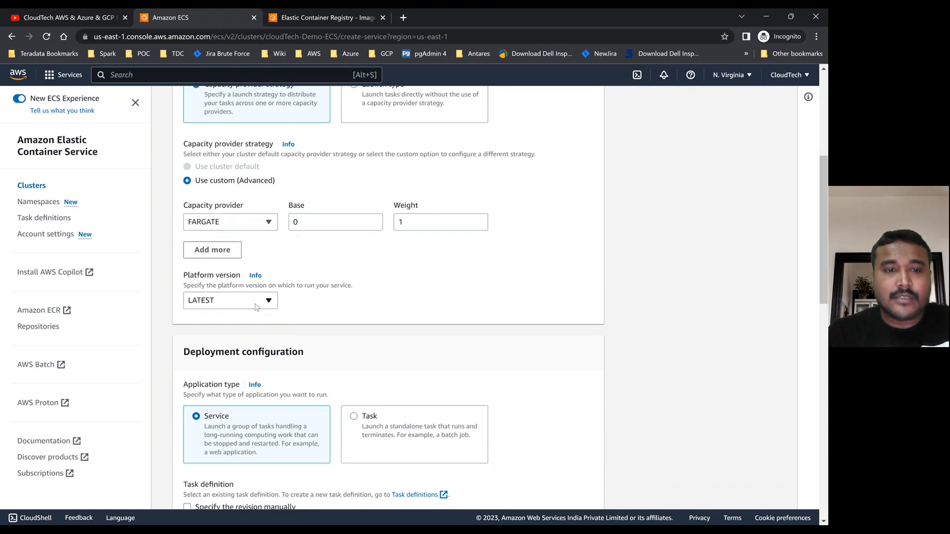
scroll(256, 306, down, 4)
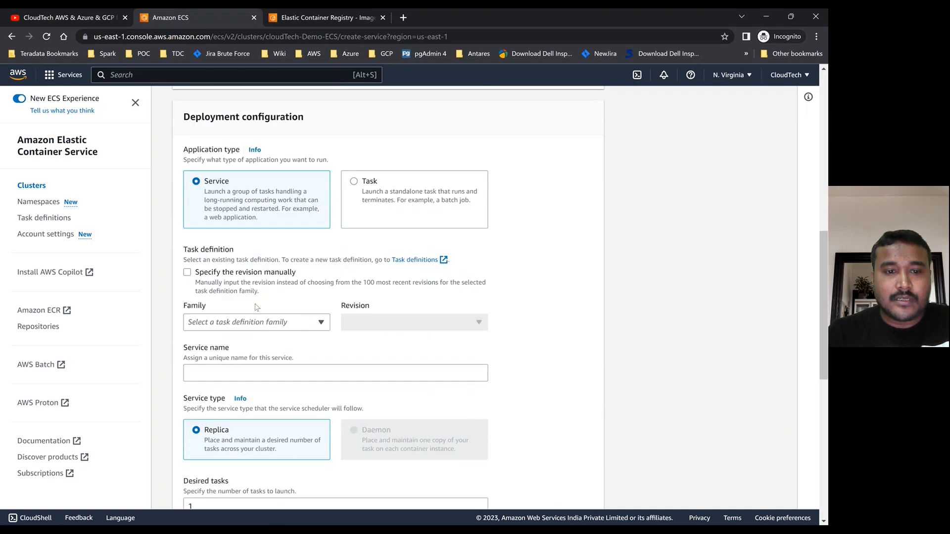
click(229, 326)
click(217, 354)
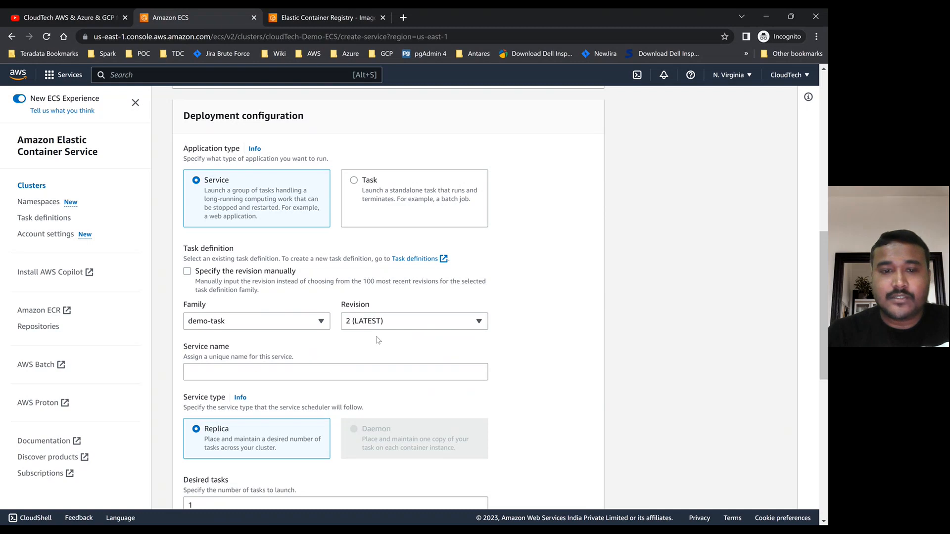
scroll(378, 340, down, 1)
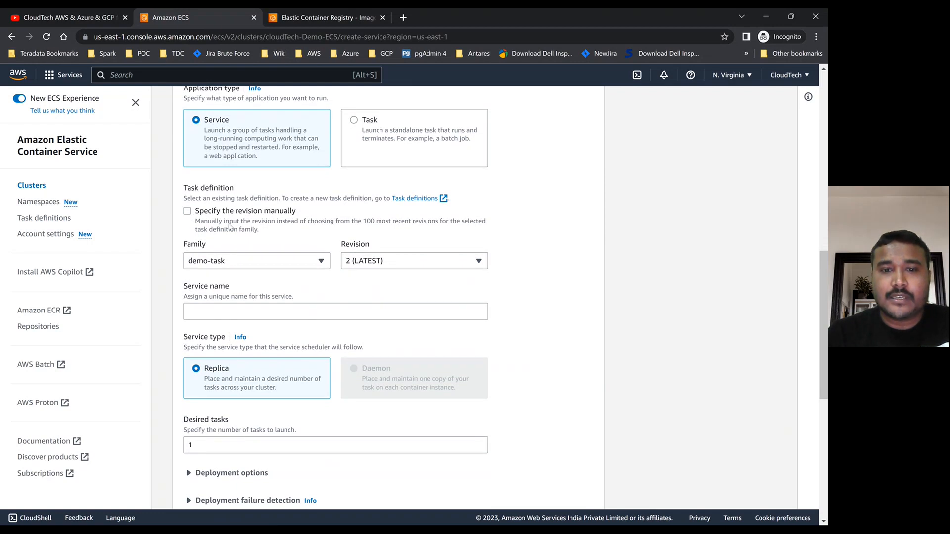
click(387, 261)
click(387, 262)
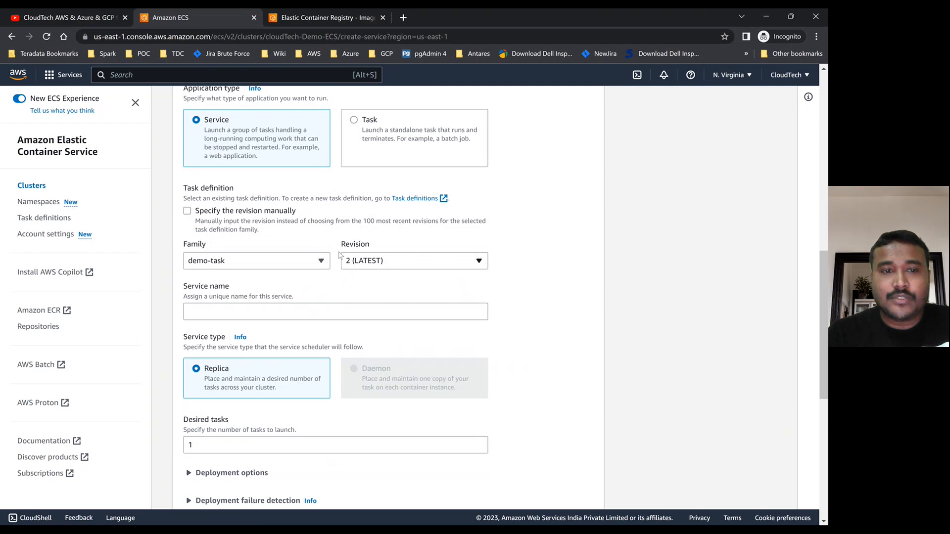
click(188, 211)
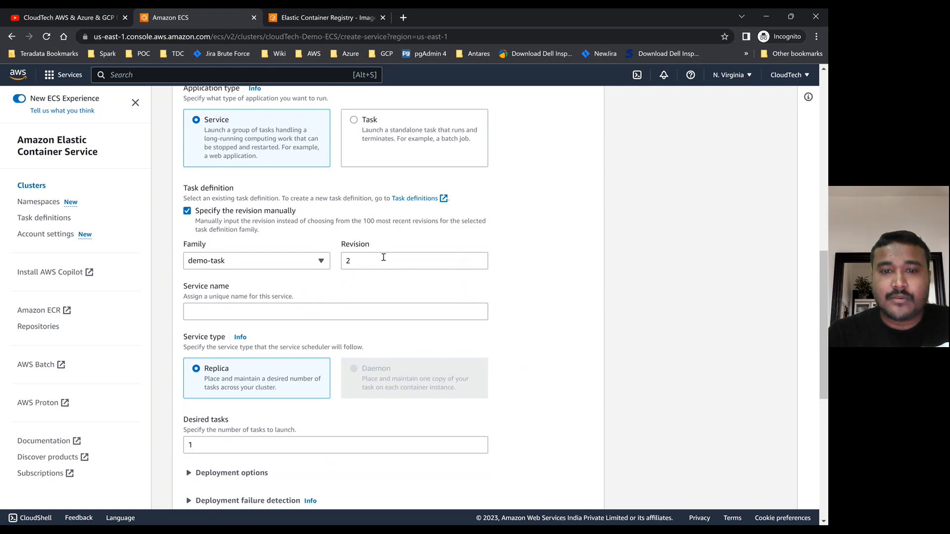
click(188, 211)
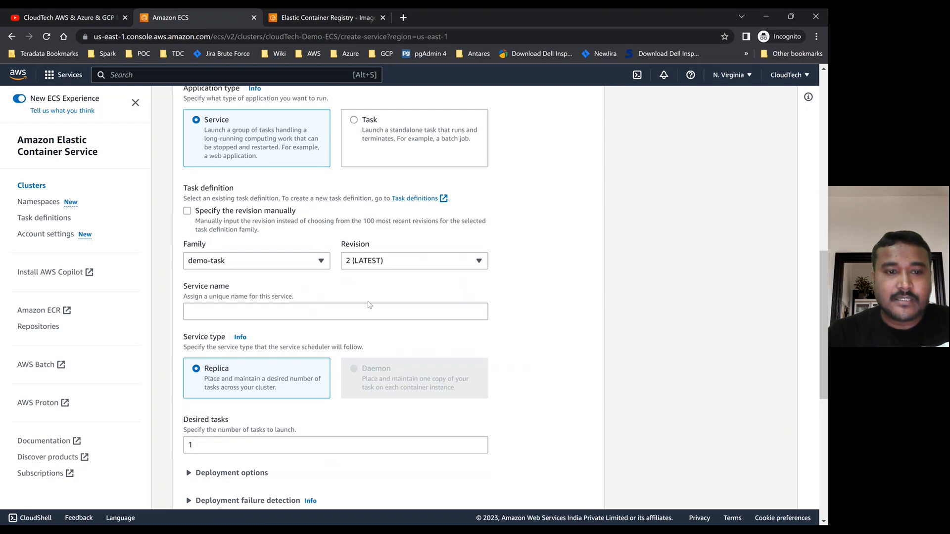
Name the service demo-service, keeping the Replica service type and 1 desired task
scroll(368, 305, down, 2)
click(219, 243)
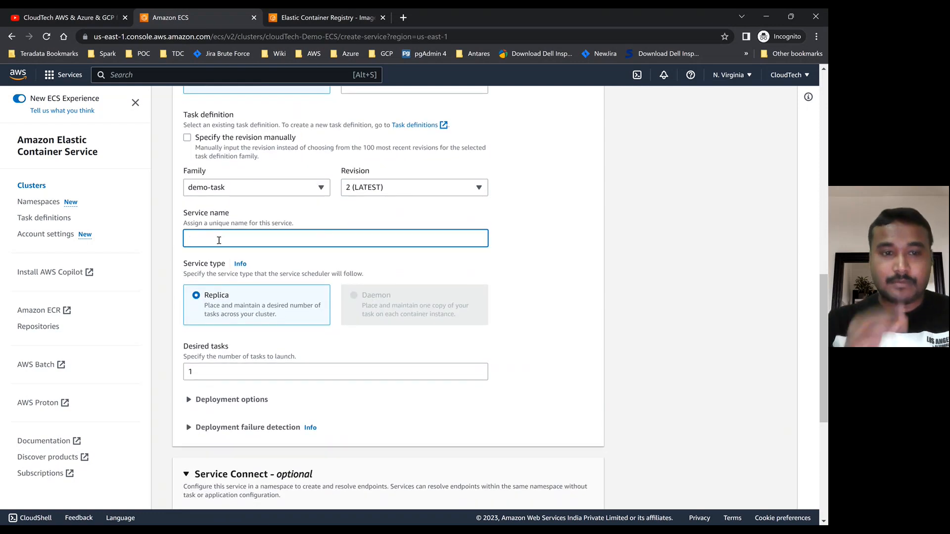
text(de)
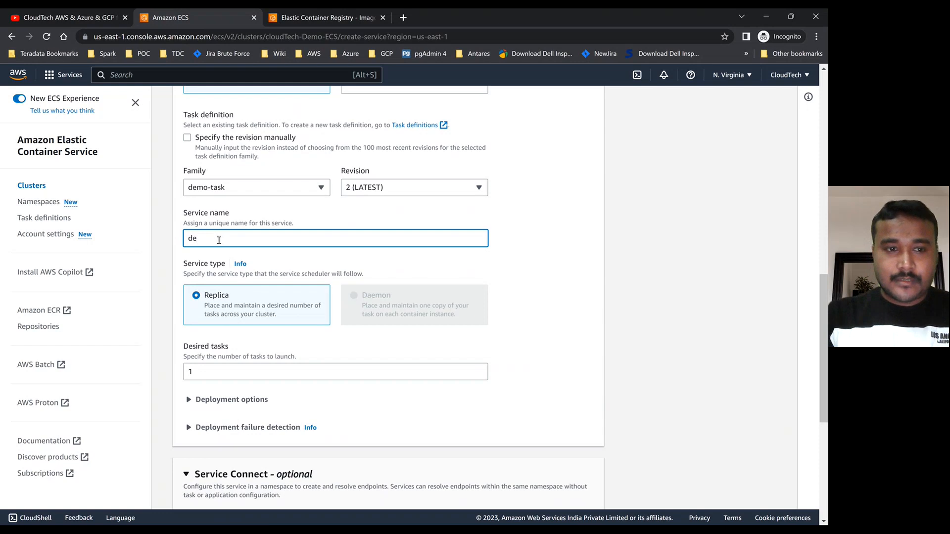
text(mo-)
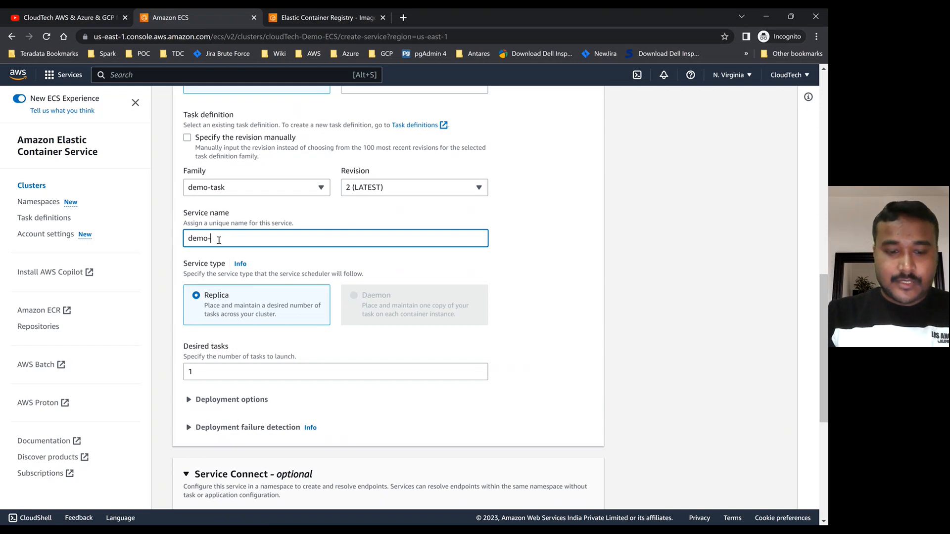
text(service)
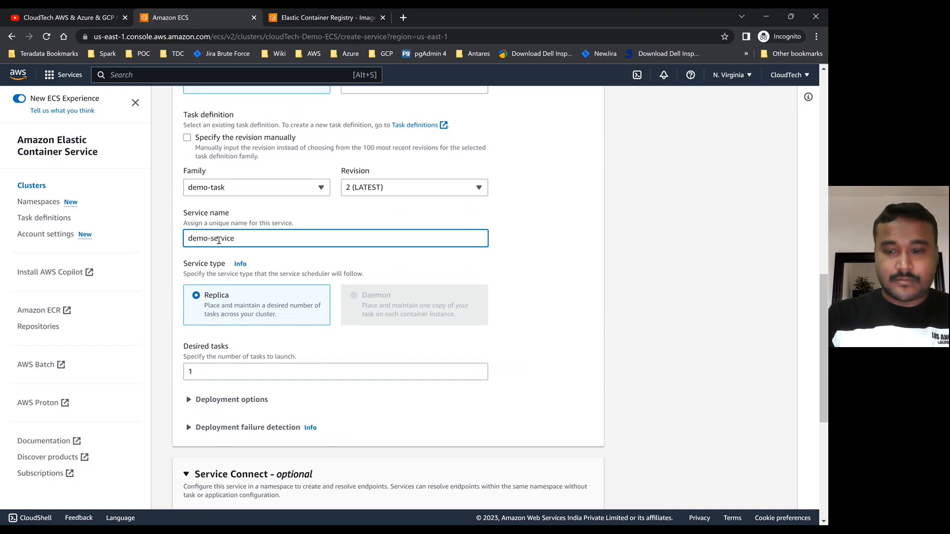
click(540, 247)
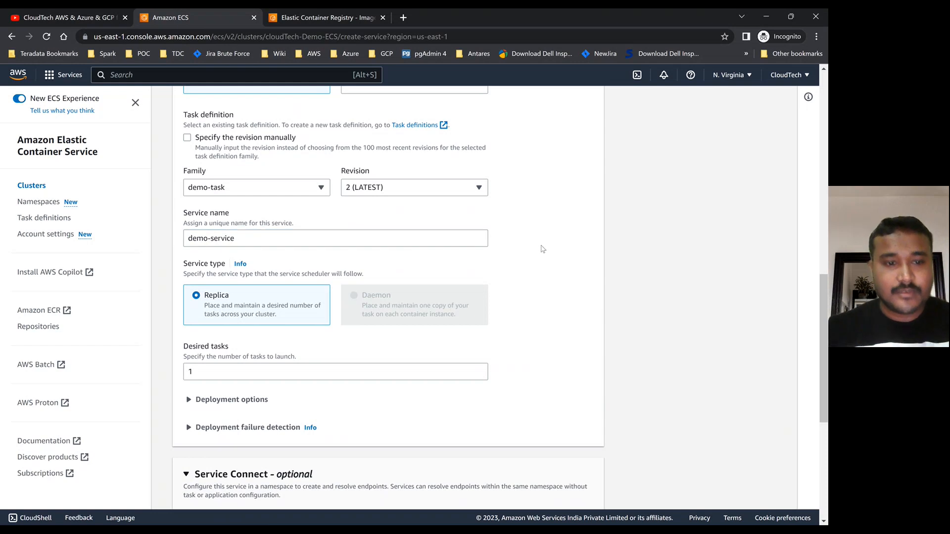
Leave Service Connect off and set the service's load balancer type to Application Load Balancer
scroll(541, 248, down, 3)
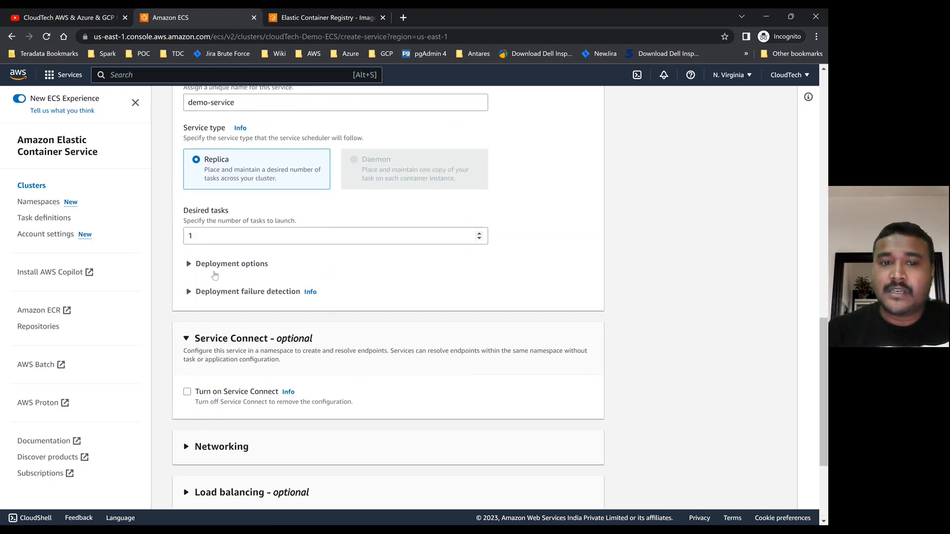
scroll(373, 278, down, 1)
scroll(373, 278, down, 1)
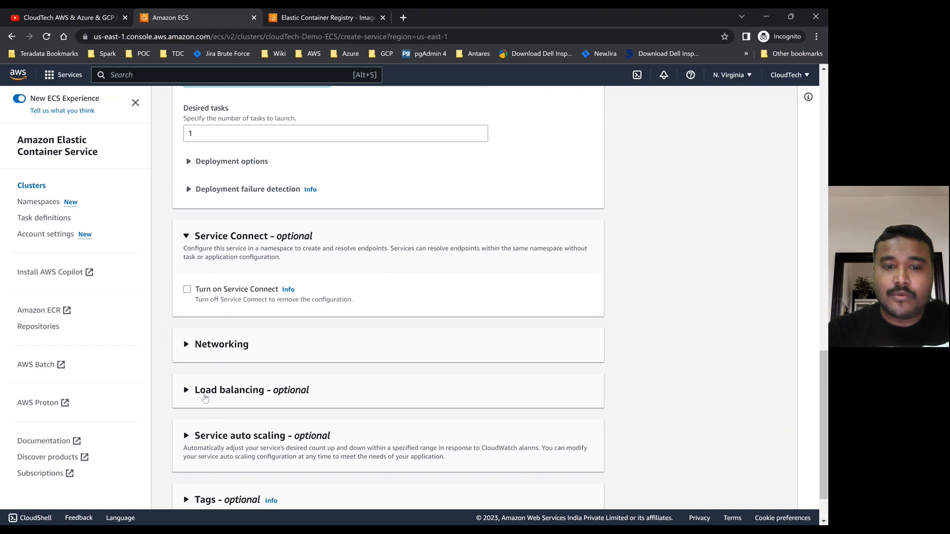
scroll(346, 385, down, 1)
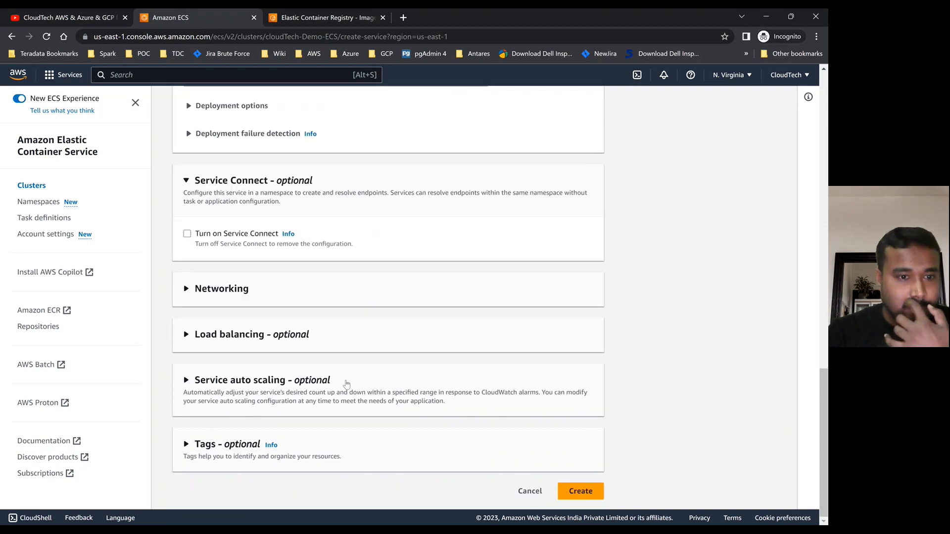
click(186, 336)
scroll(185, 340, down, 1)
click(265, 334)
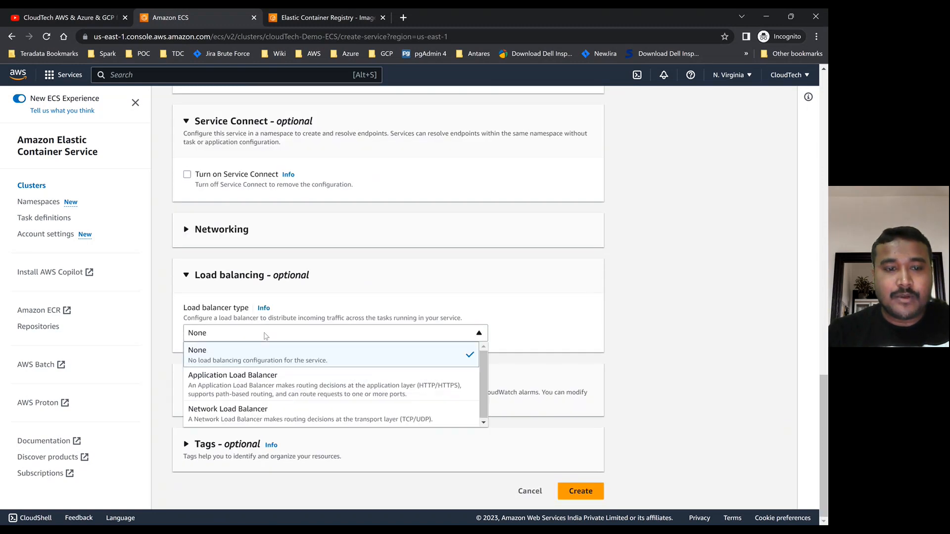
click(252, 383)
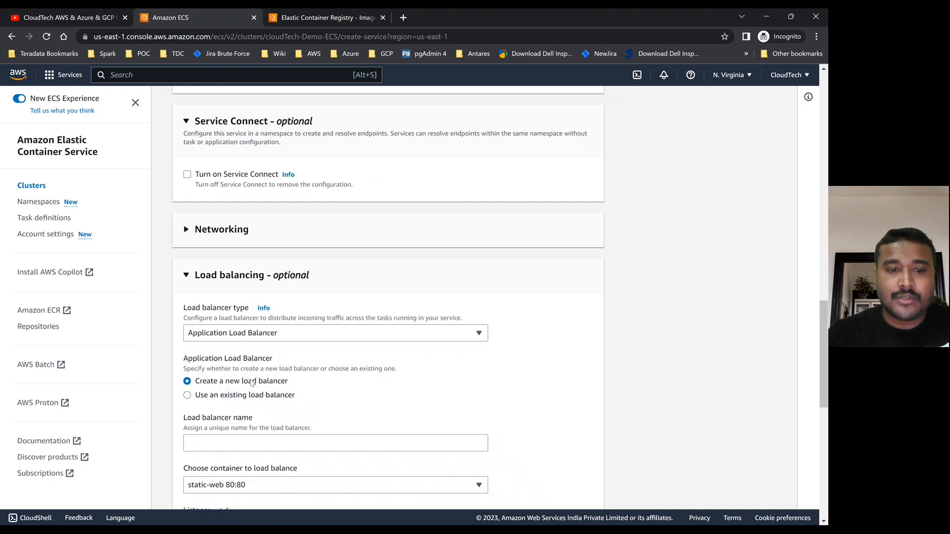
click(187, 395)
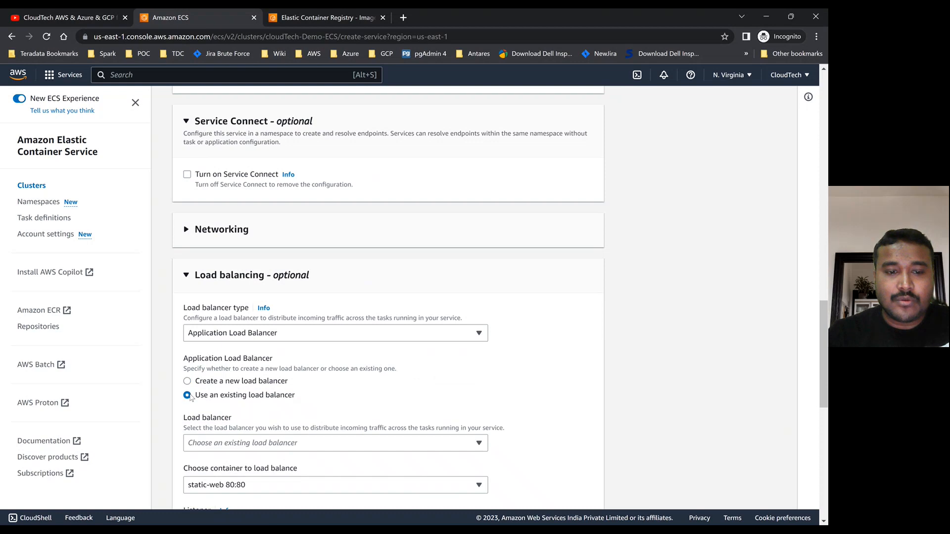
scroll(237, 388, down, 2)
click(265, 377)
click(264, 377)
click(265, 377)
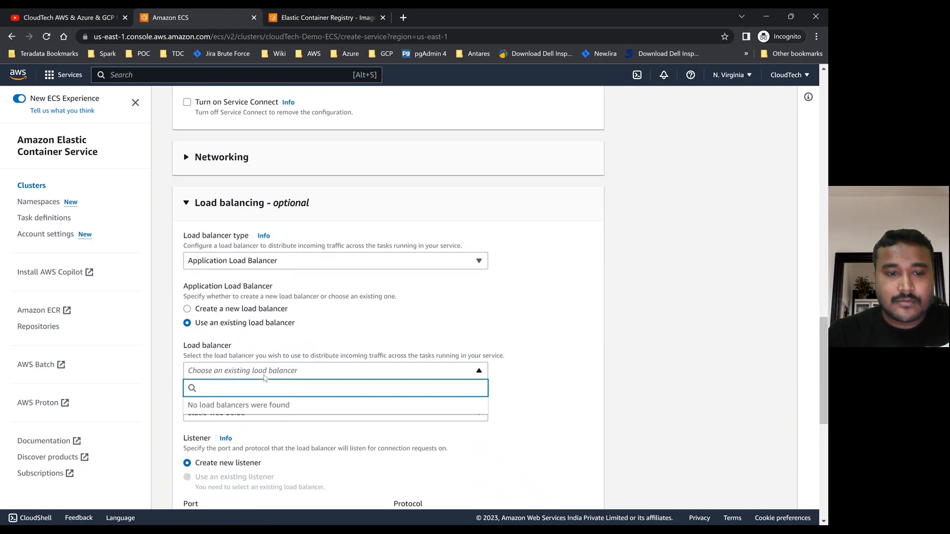
click(265, 377)
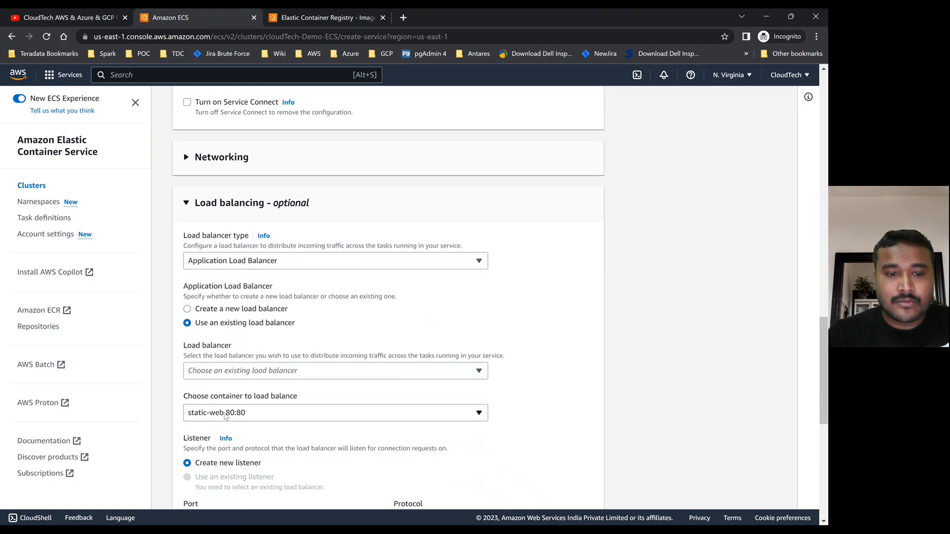
Choose to create a new Application Load Balancer named static-web-lb for the static-web 80:80 container
click(188, 311)
click(221, 373)
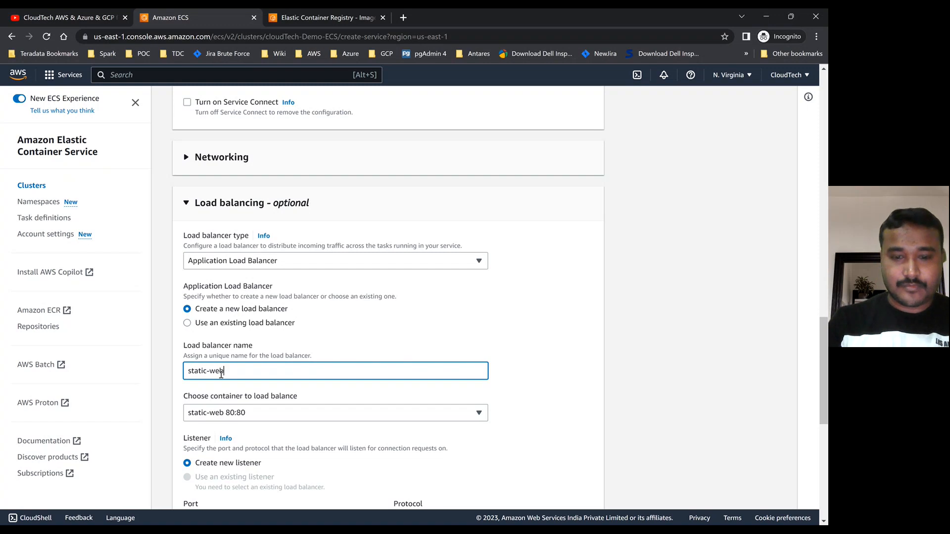
text(static-web-lb)
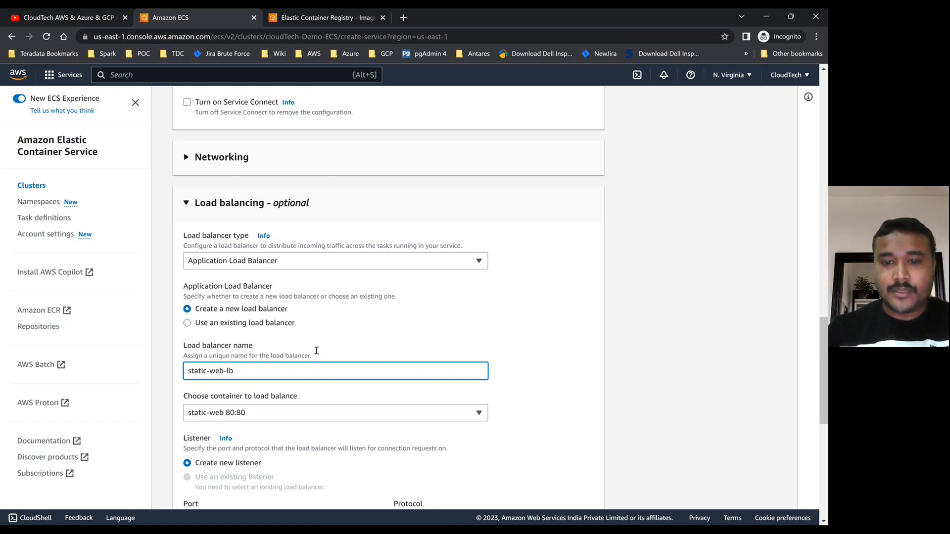
click(517, 323)
Keep the new listener on port 80 over HTTP and name the new target group demo-tg
scroll(494, 327, down, 3)
scroll(388, 334, down, 2)
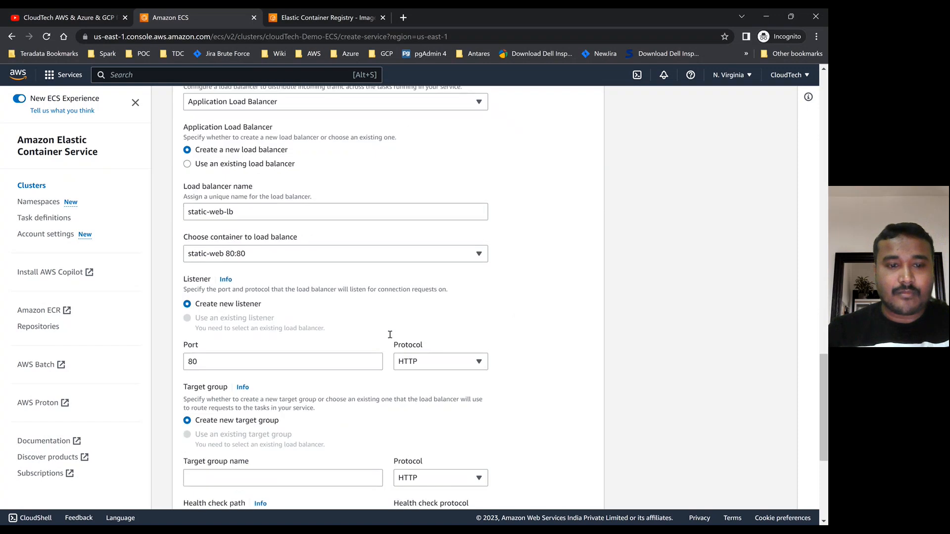
scroll(391, 371, down, 3)
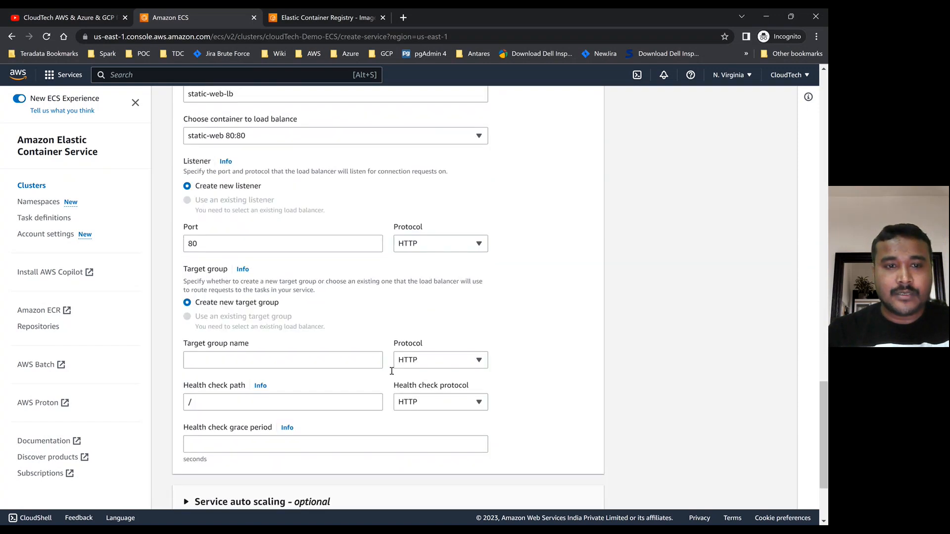
click(206, 340)
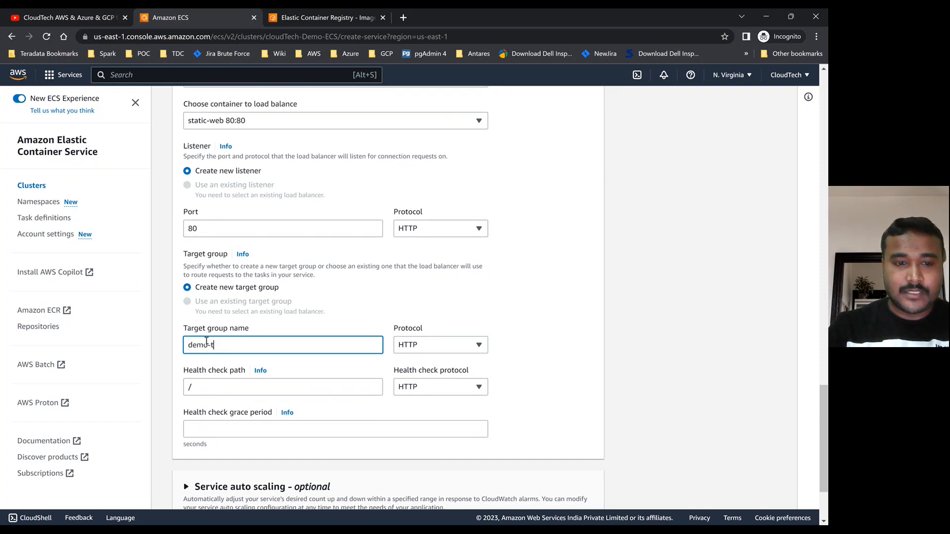
click(567, 303)
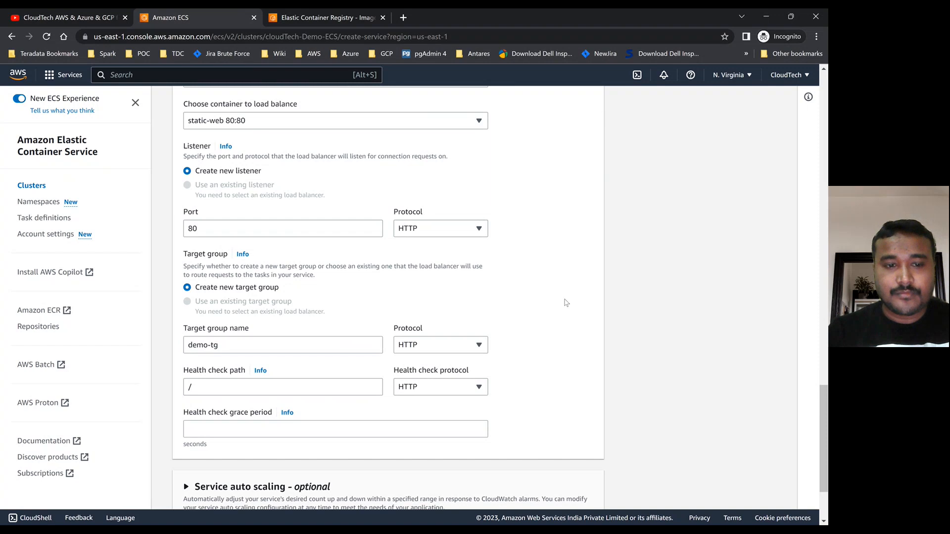
Create the service with the default auto scaling and tag settings, and refresh the cluster's services list
scroll(566, 303, down, 3)
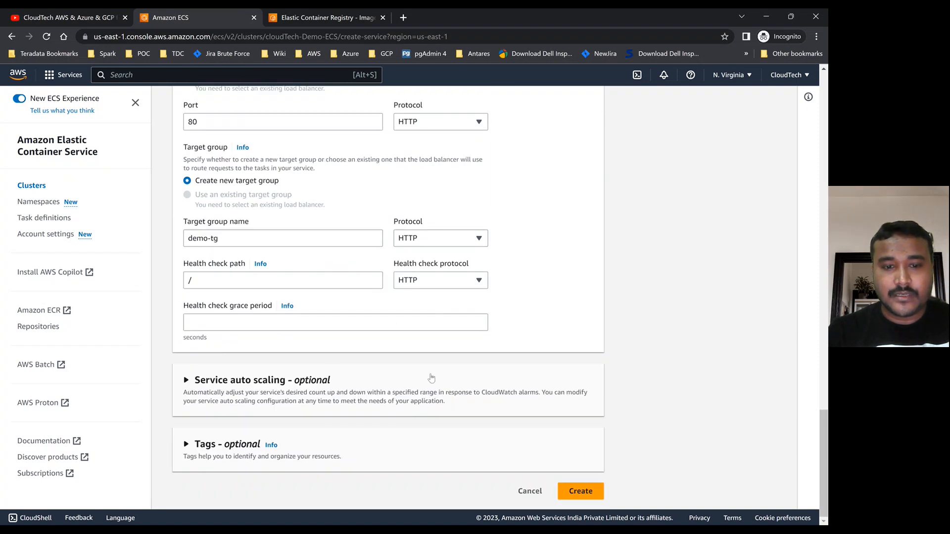
click(577, 491)
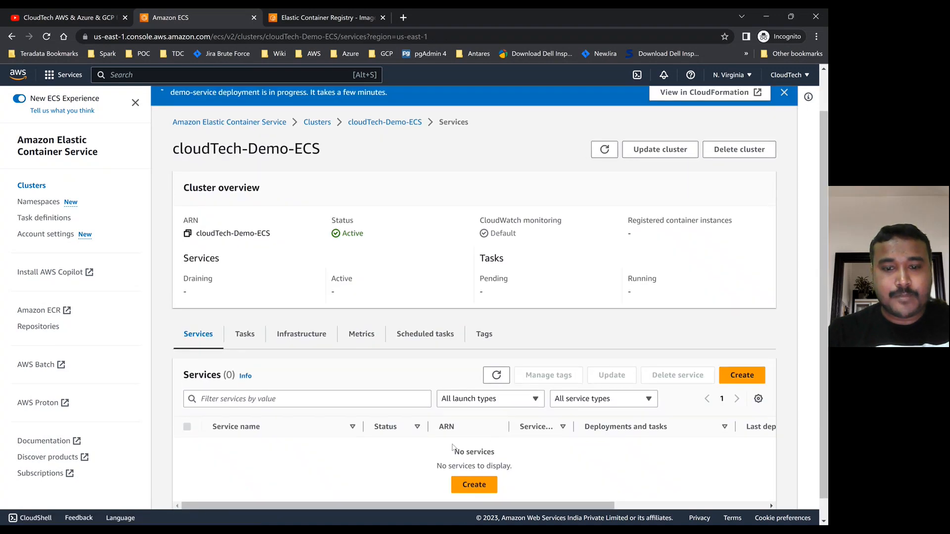
click(508, 382)
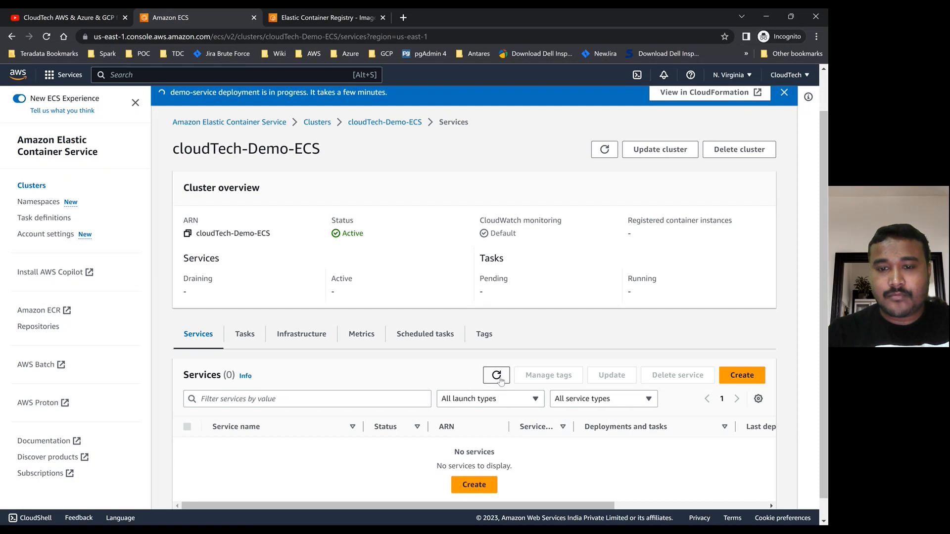
Refresh the services list and the overview of the cloudTech-Demo-ECS cluster repeatedly to check on the demo-service deployment
click(505, 379)
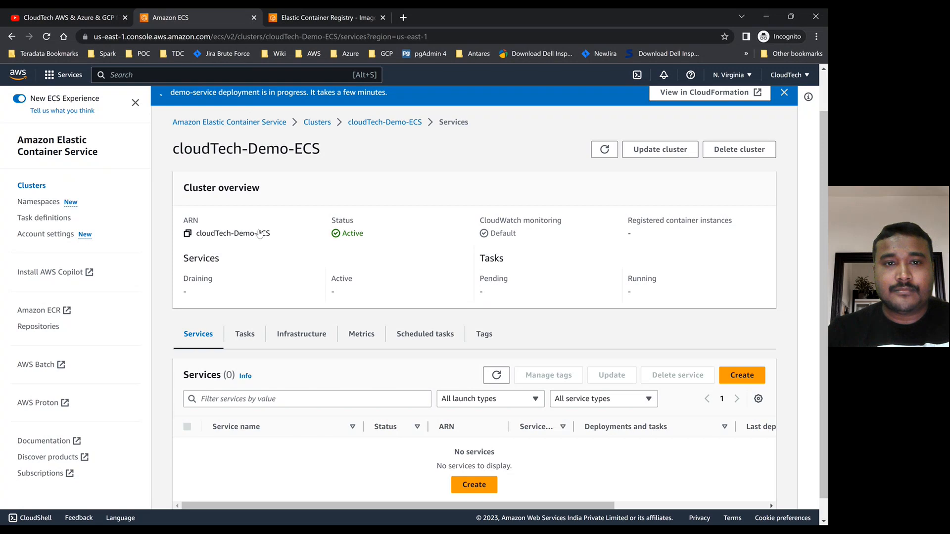
click(506, 378)
click(505, 379)
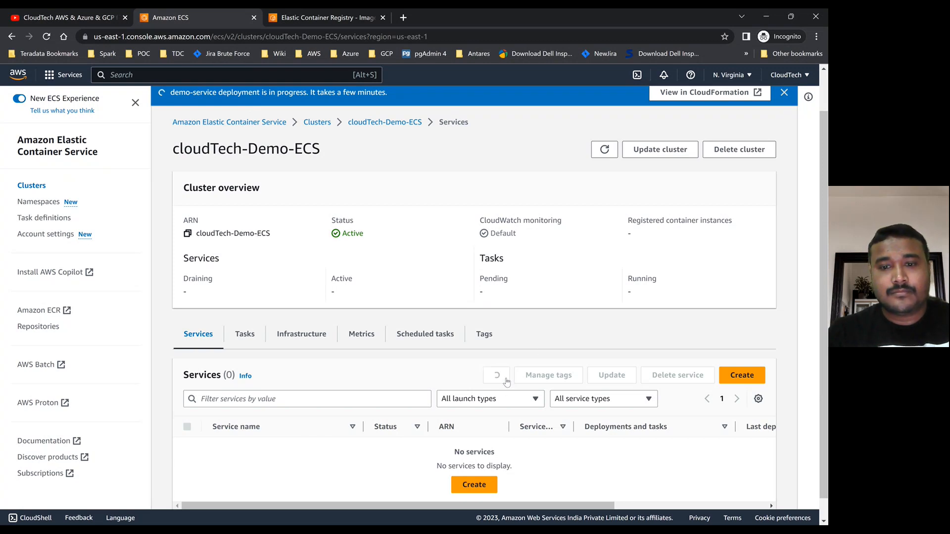
click(505, 379)
click(506, 380)
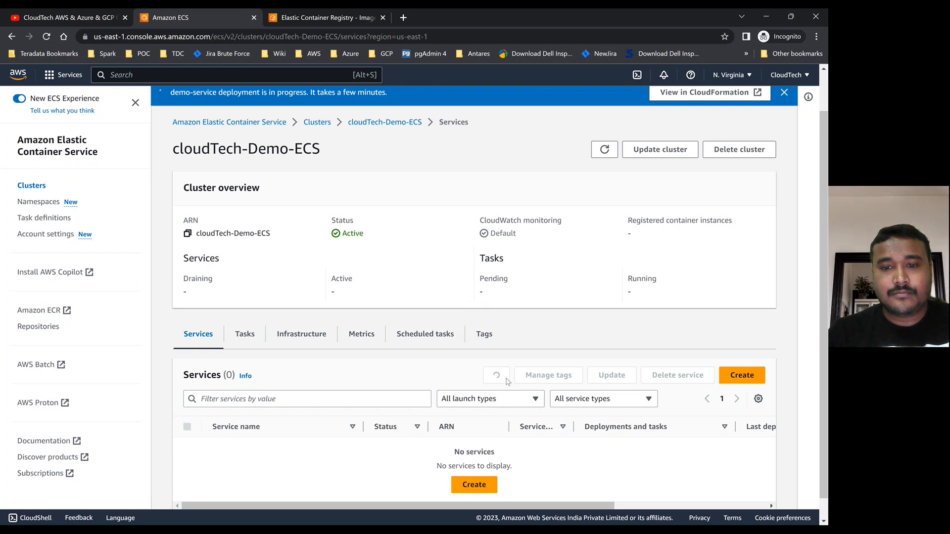
click(507, 380)
click(506, 380)
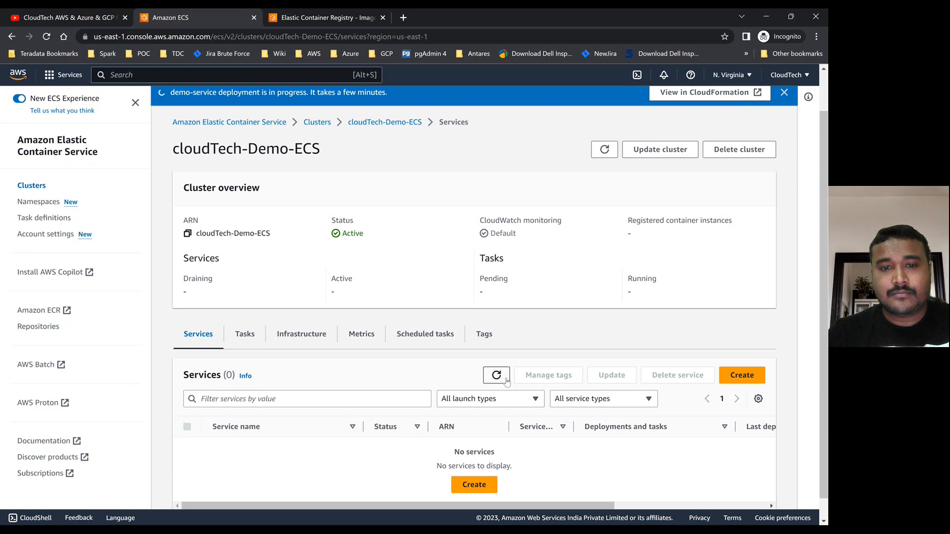
click(507, 380)
click(498, 376)
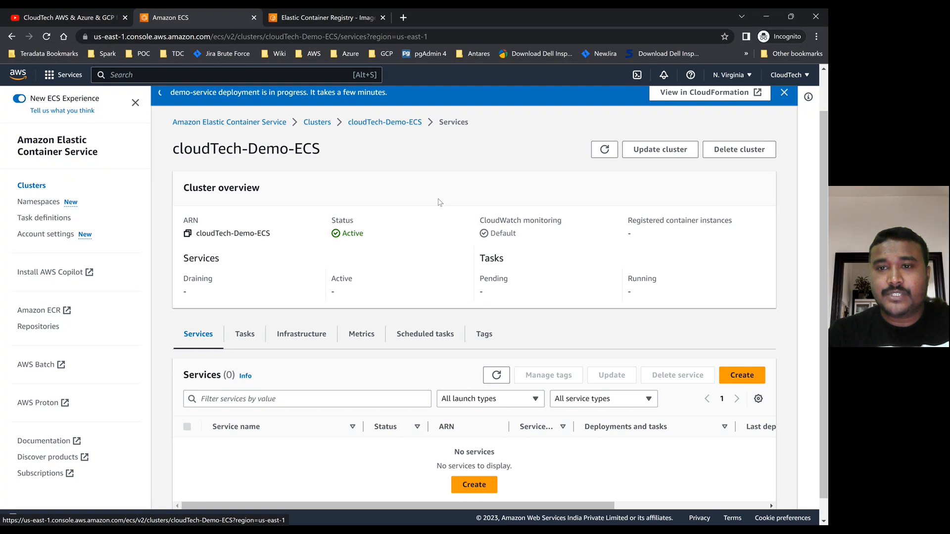
click(604, 152)
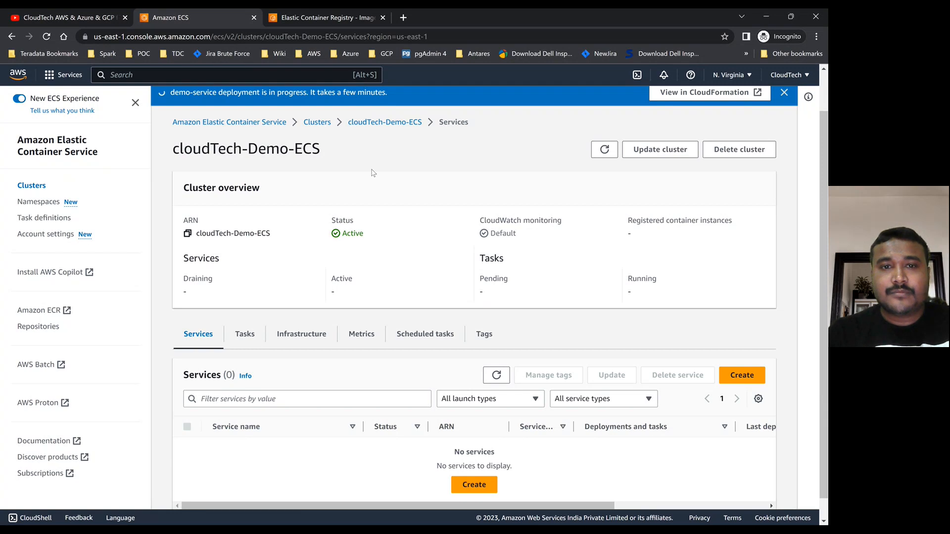
View the revisions of the demo-task task definition, and refresh the list of clusters
click(37, 217)
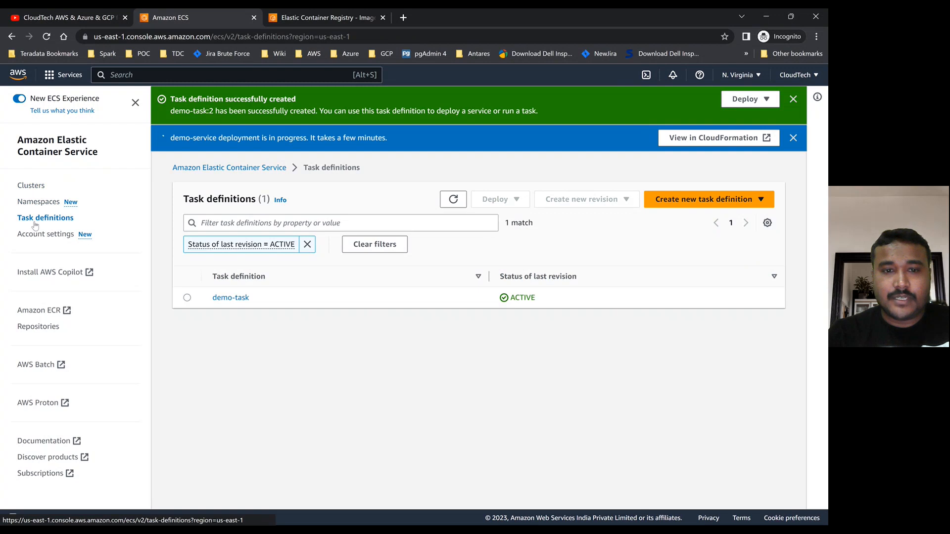
click(225, 298)
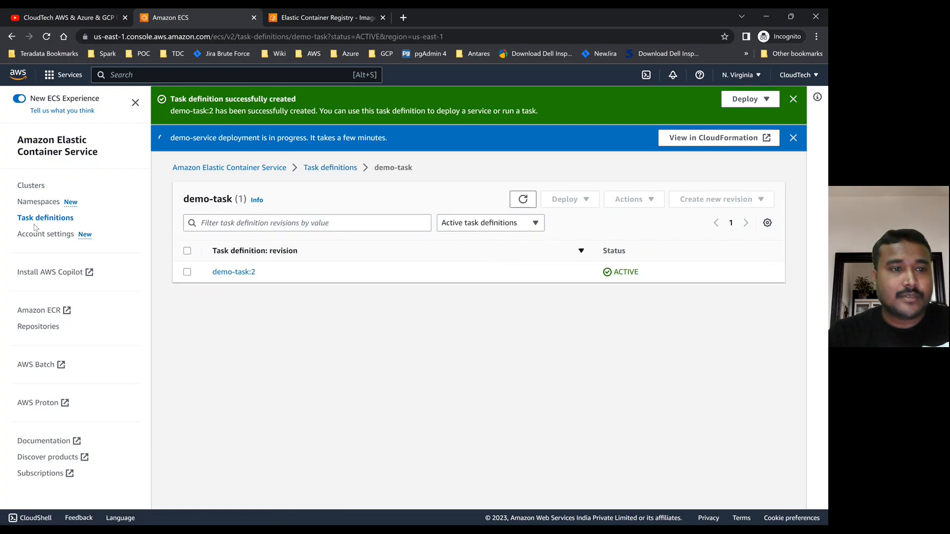
click(30, 186)
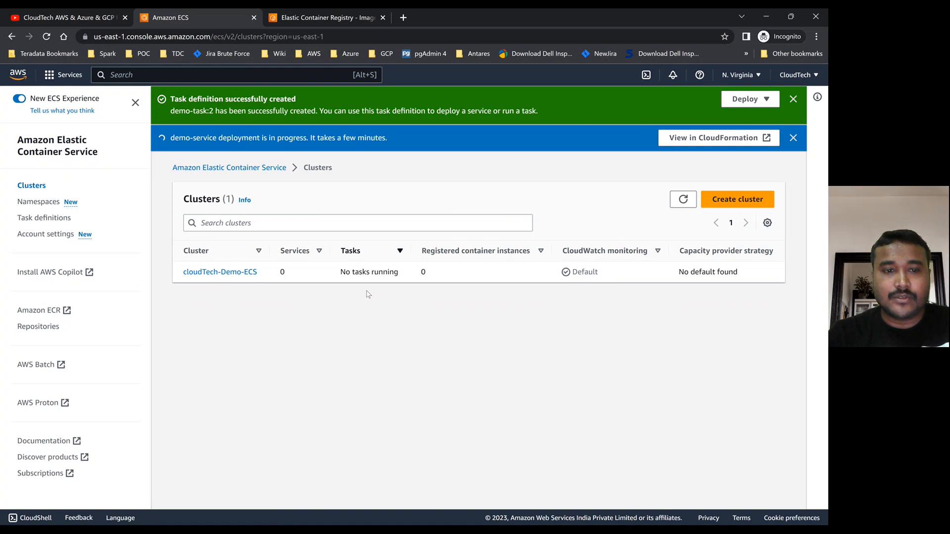
click(684, 199)
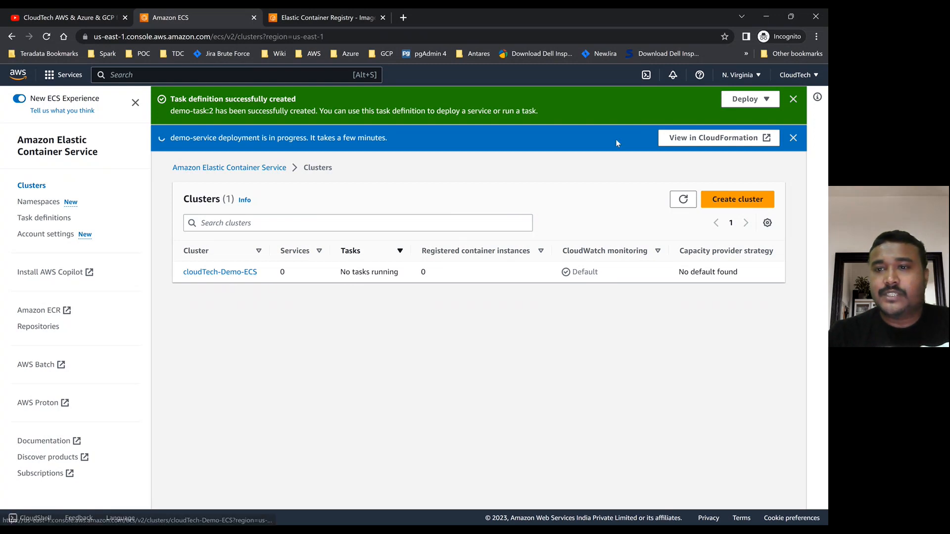
Examine the CloudFormation stack events of the demo-service deployment and compare them with the refreshed ECS clusters list
click(716, 138)
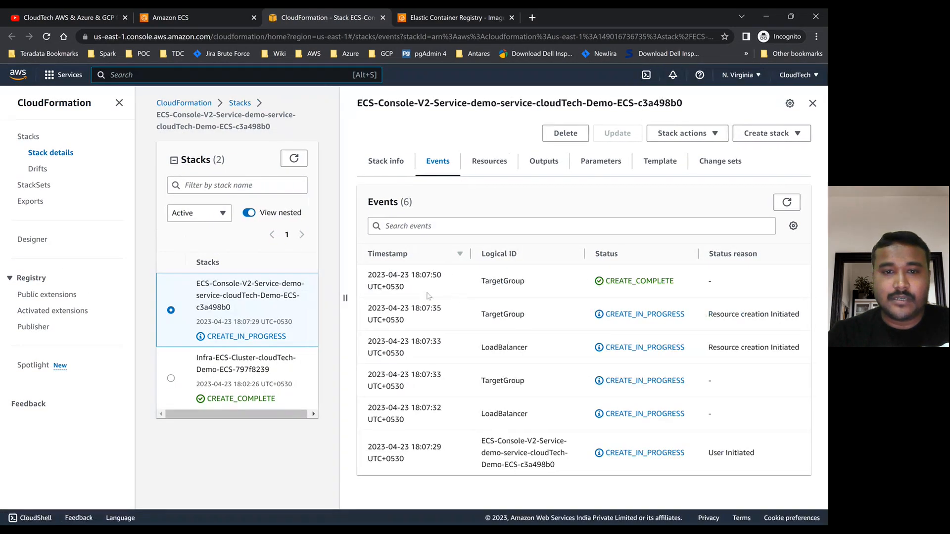
click(779, 204)
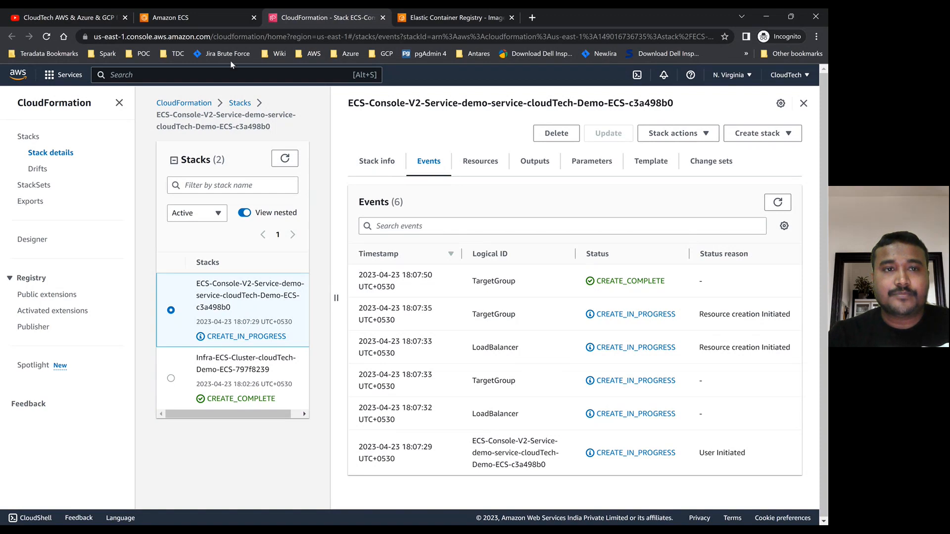
click(196, 19)
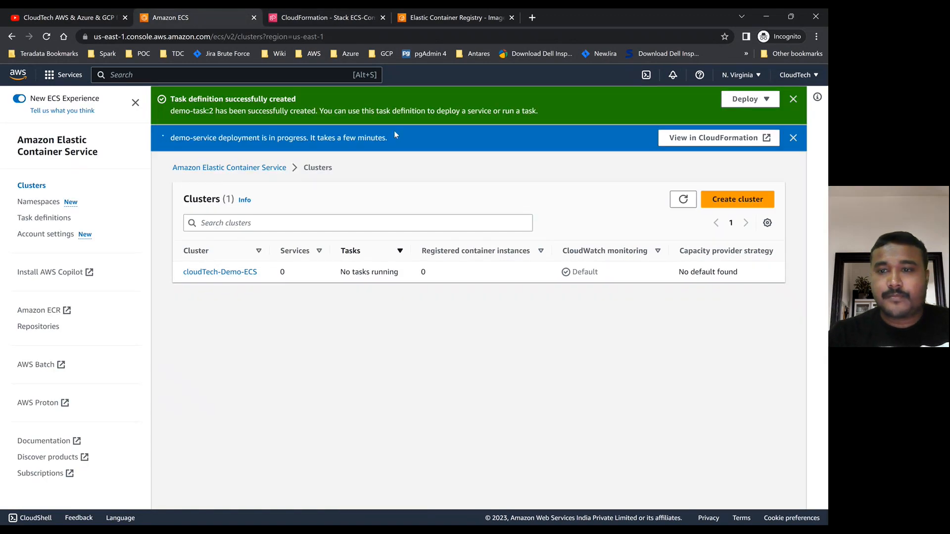
click(680, 199)
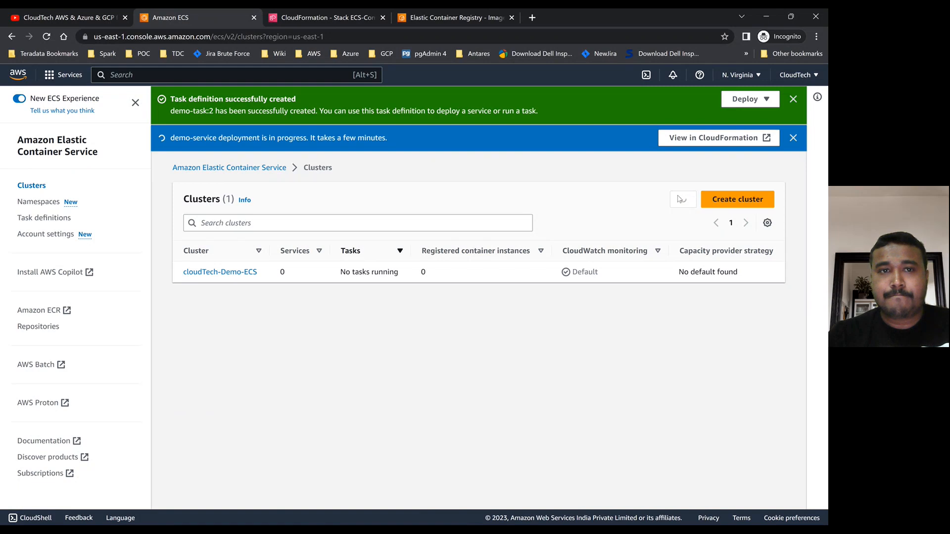
click(324, 19)
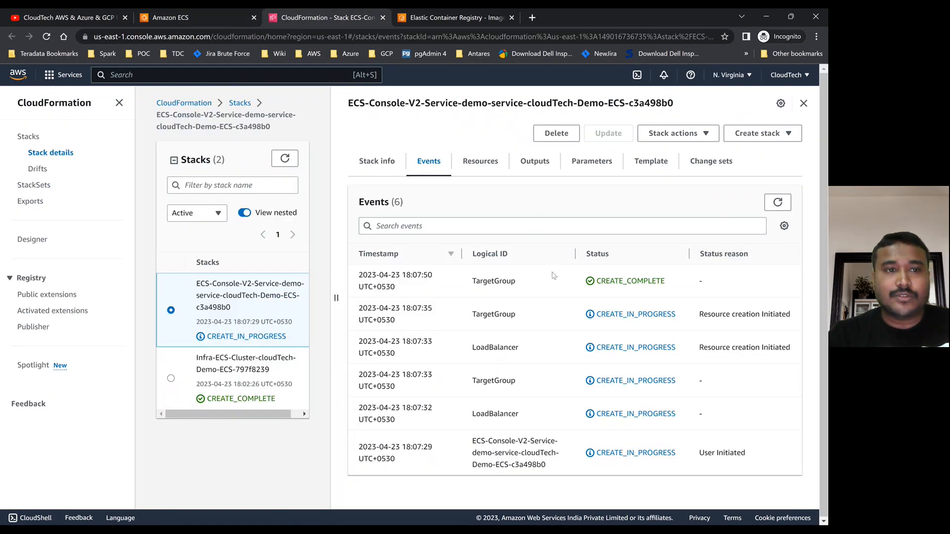
Find and open CloudWatch in the container registry's browser tab, and refresh the ECS clusters list
click(451, 19)
click(227, 73)
text(clo)
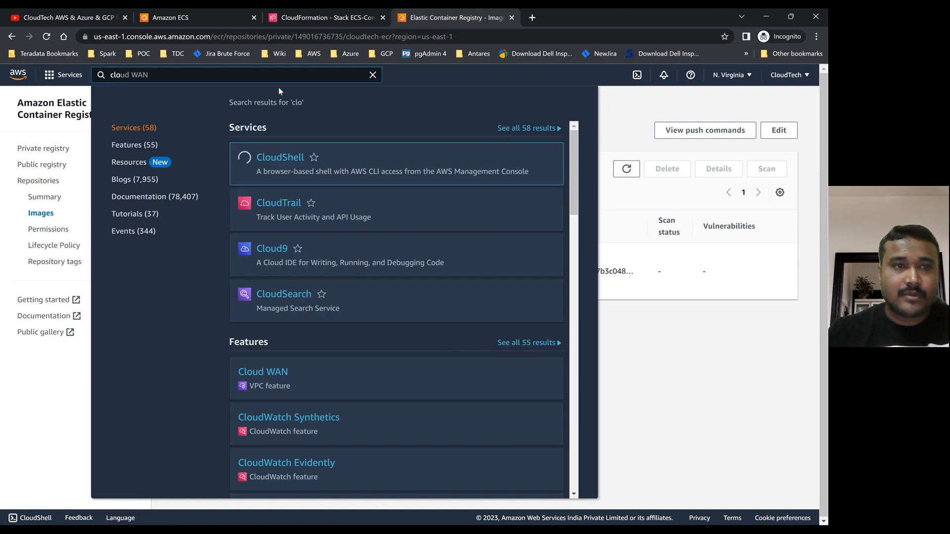
text(udw)
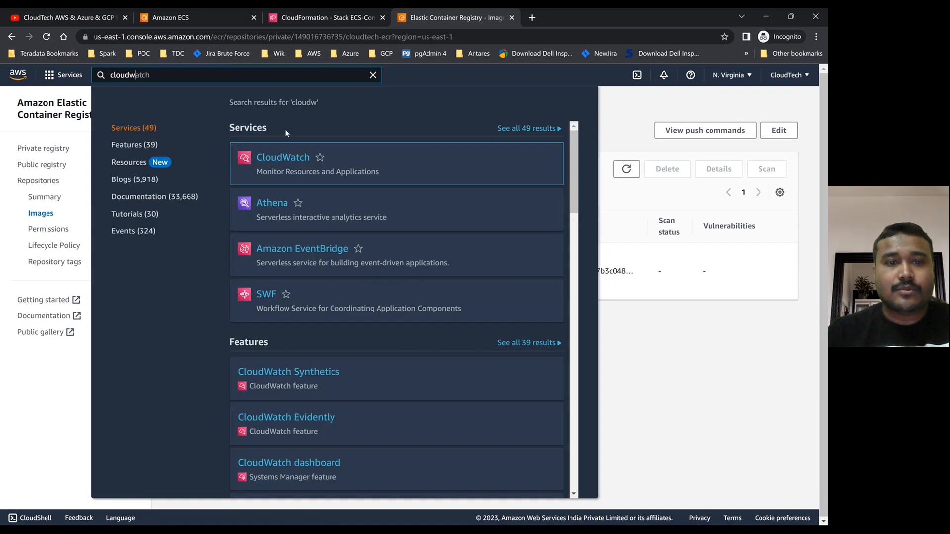
mouse_move(285, 159)
click(284, 160)
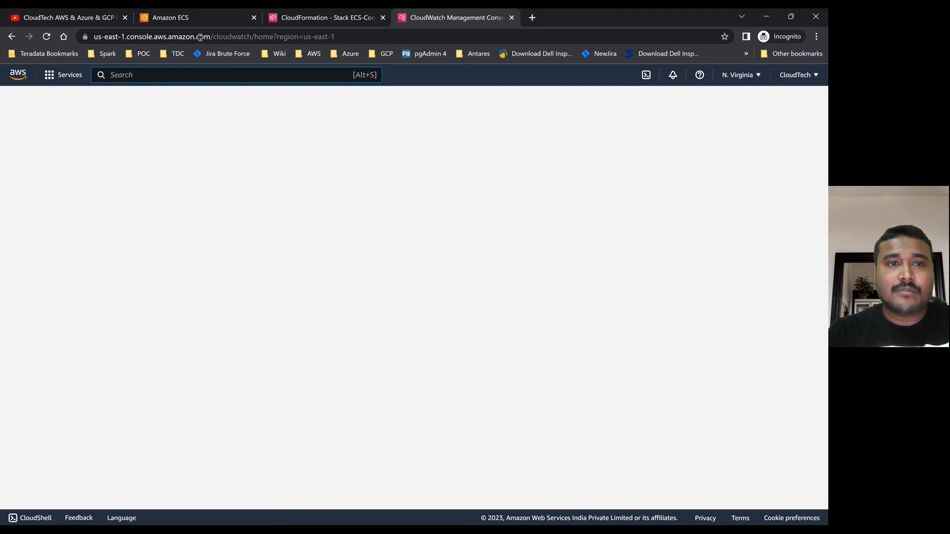
click(182, 15)
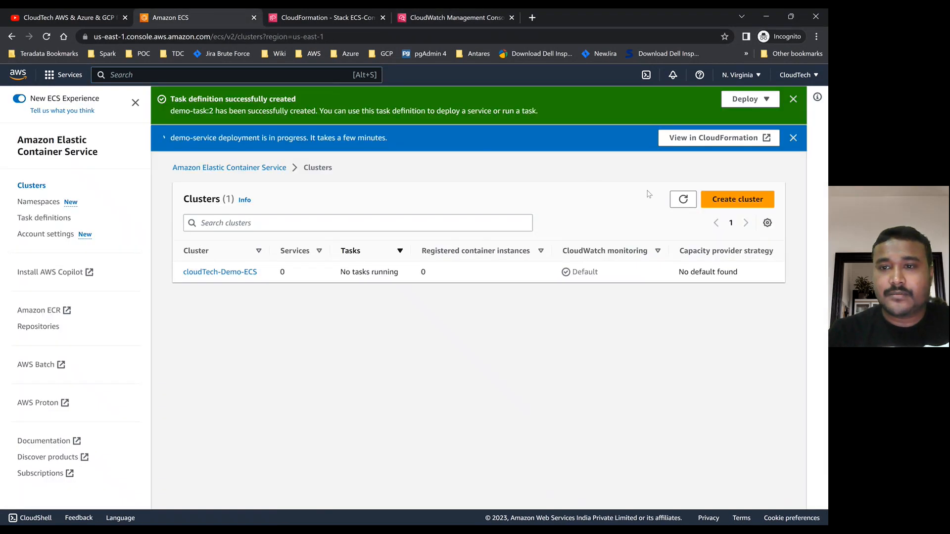
click(683, 203)
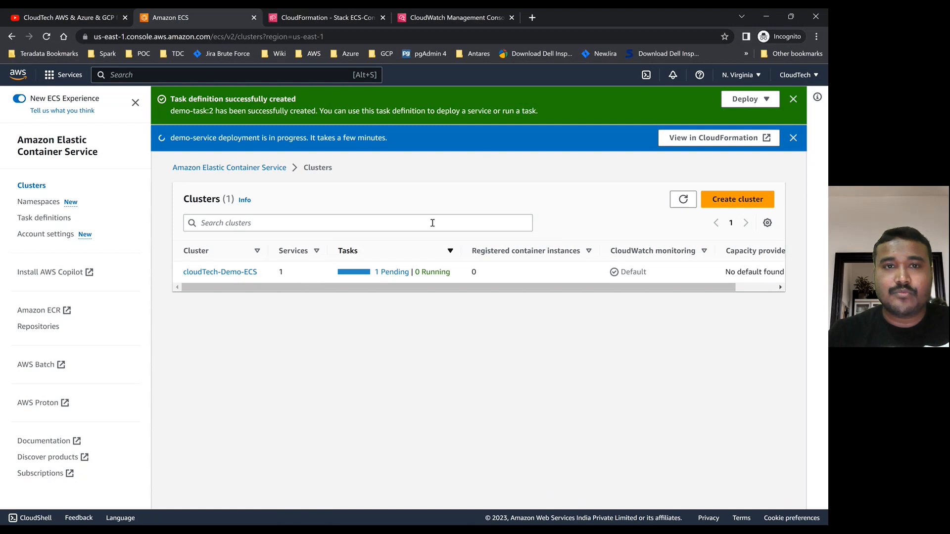
Inspect the CloudWatch log groups /ecs/static-web-container-task and /ecs/demo-task, including the latter's log streams
click(434, 15)
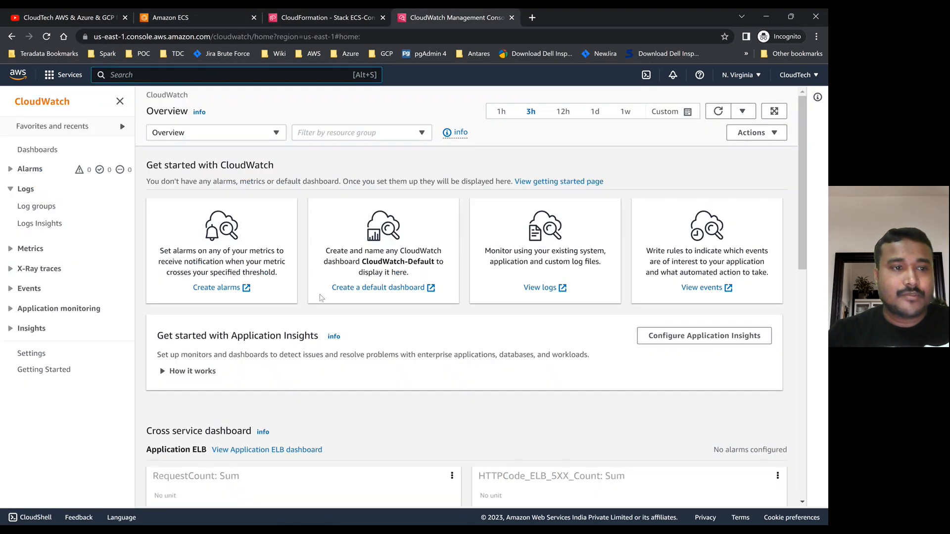
click(44, 210)
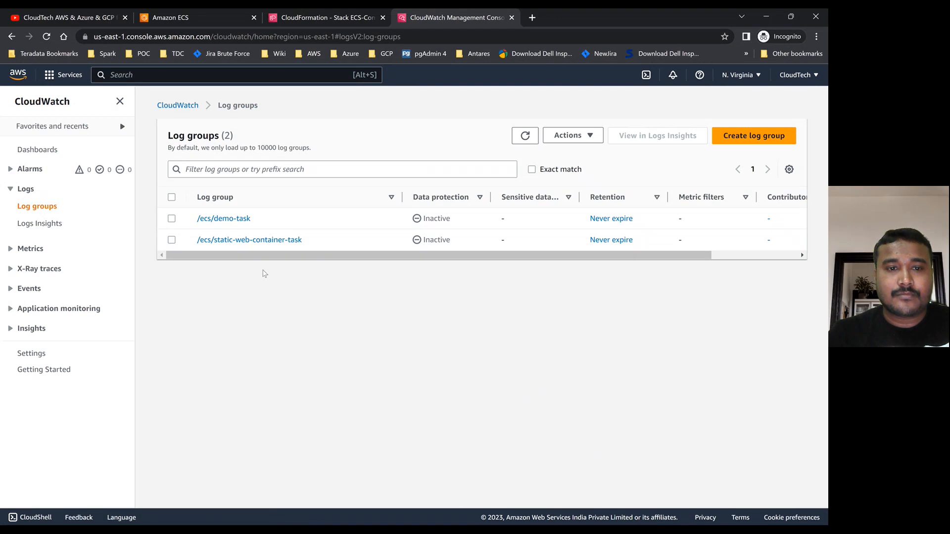
click(257, 242)
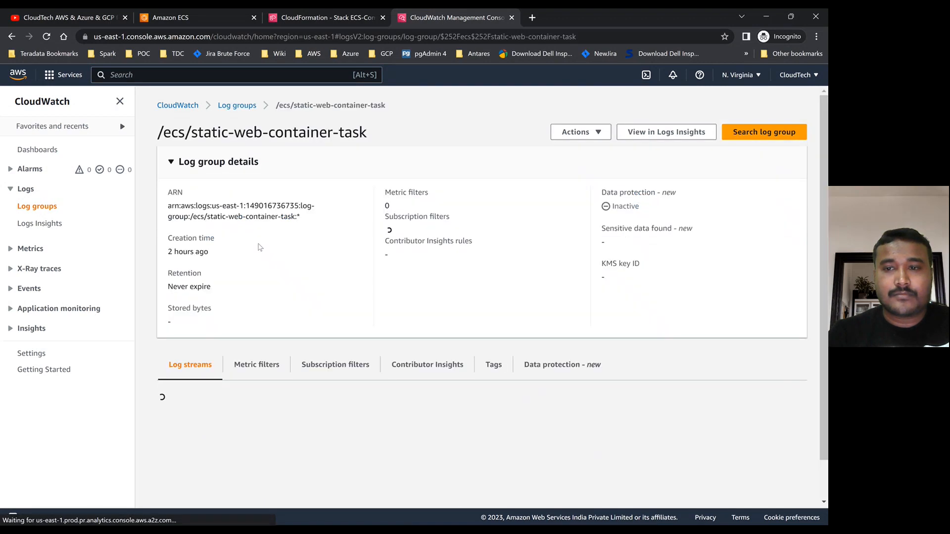
click(238, 106)
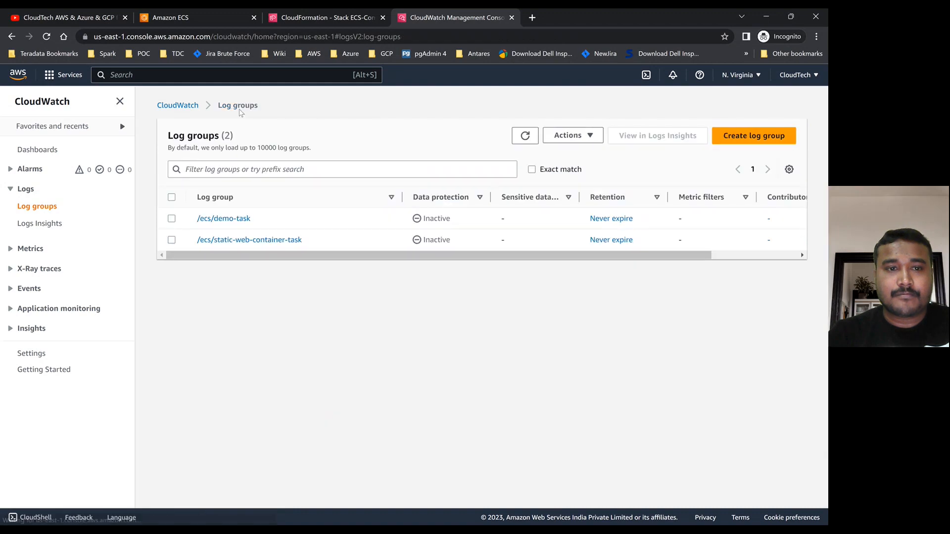
click(231, 219)
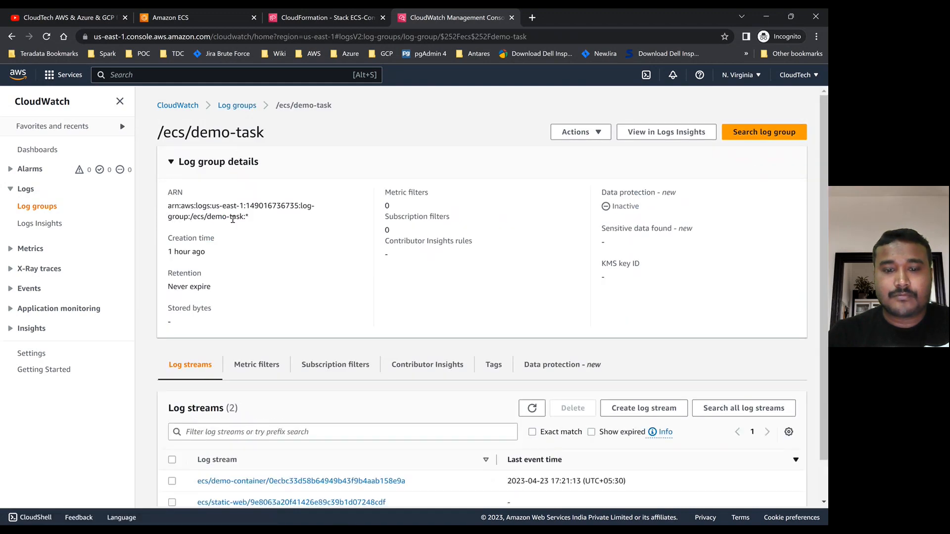
scroll(233, 219, down, 2)
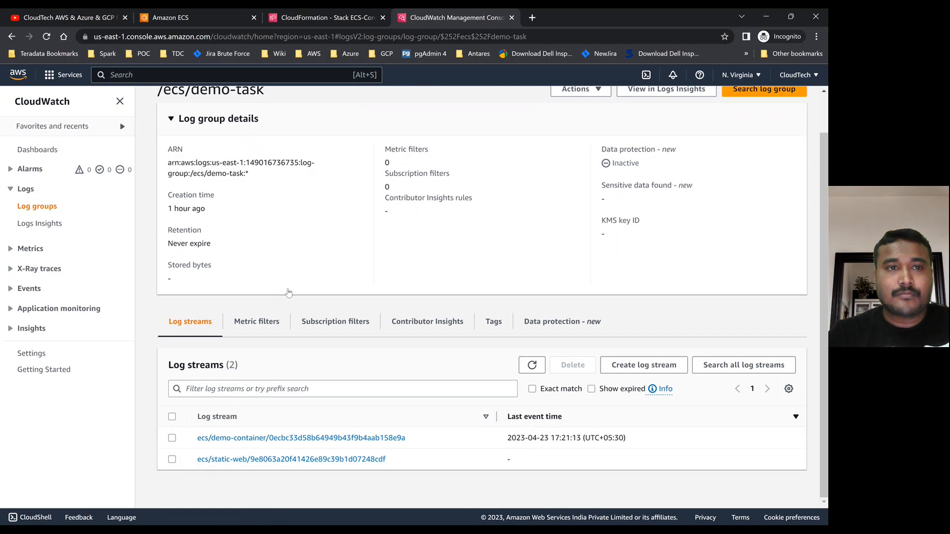
Refresh the ECS clusters list, open the cloudTech-Demo-ECS cluster and refresh its service and task status
click(203, 18)
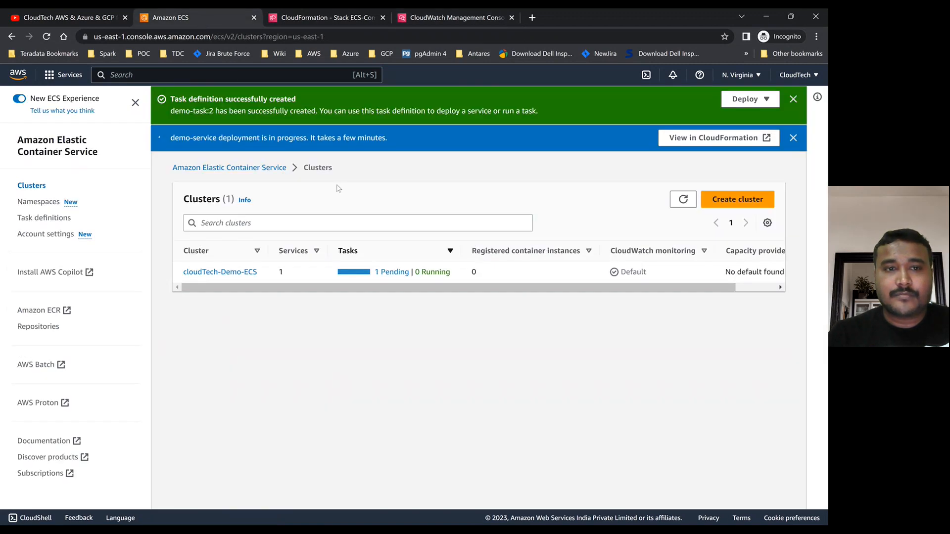
click(683, 205)
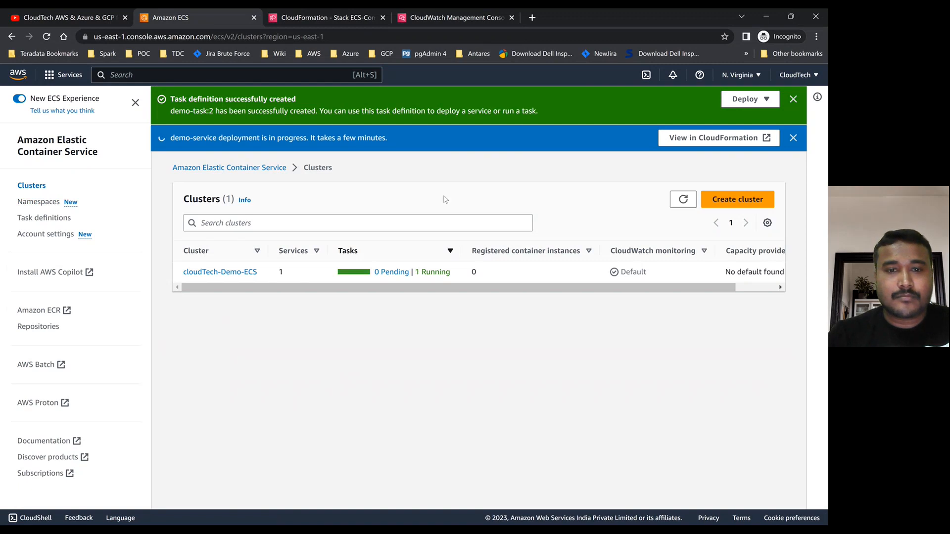
click(224, 273)
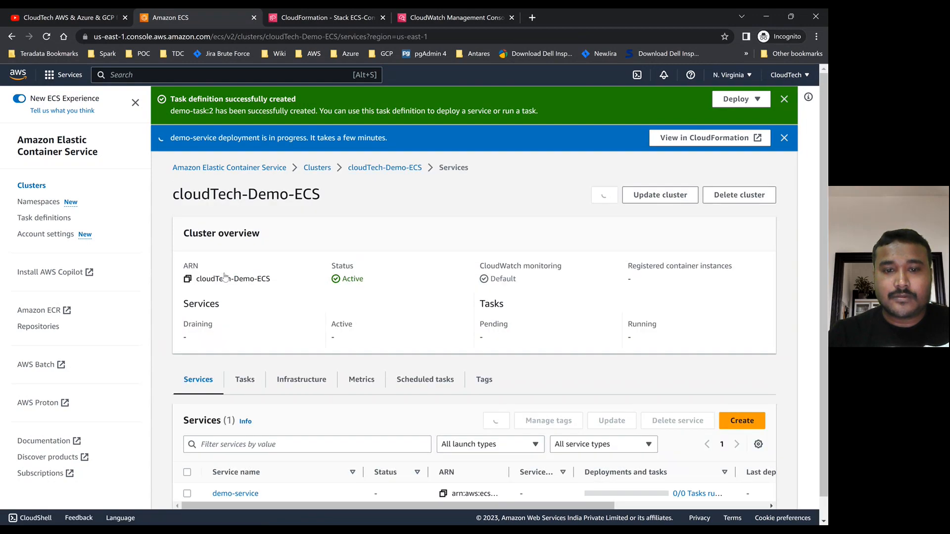
scroll(330, 338, down, 1)
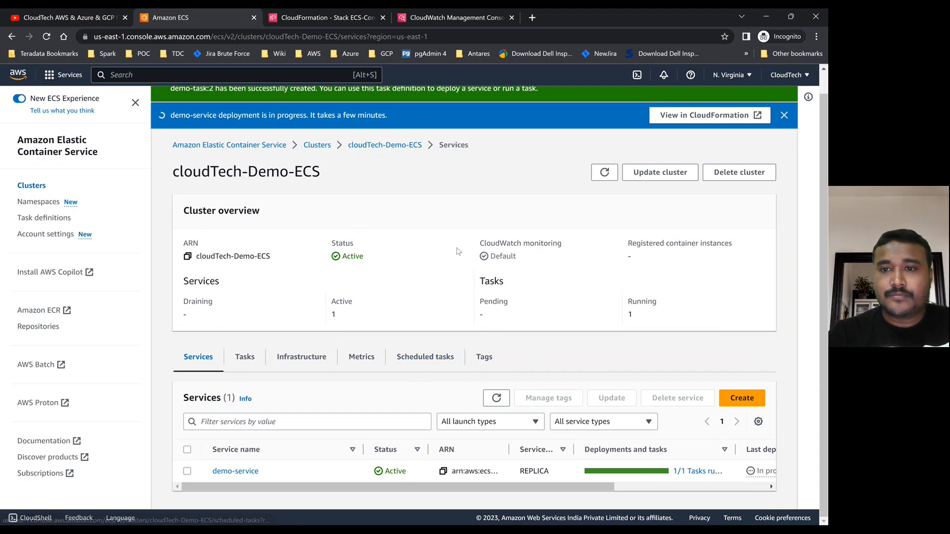
click(603, 173)
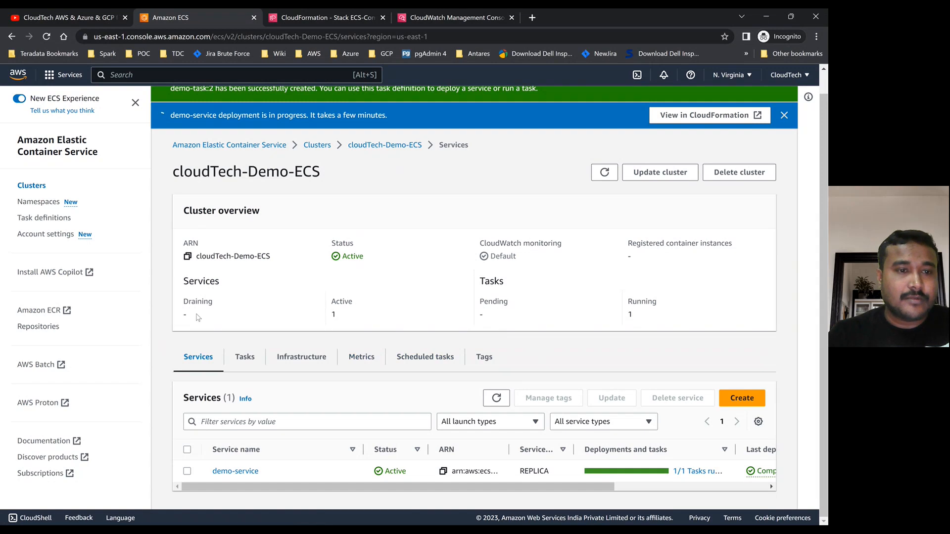
Review the health of demo-service and open the details of its static-web-lb load balancer
click(236, 471)
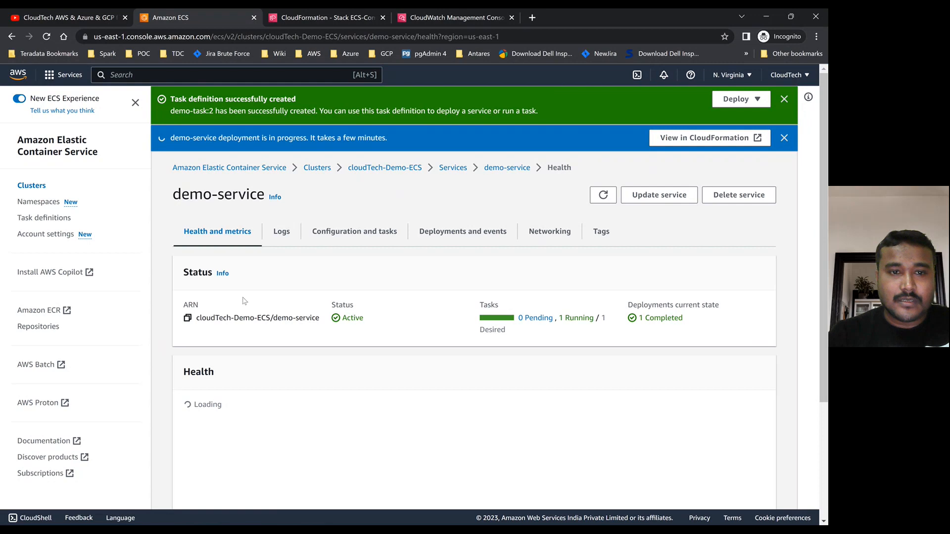
scroll(277, 307, down, 1)
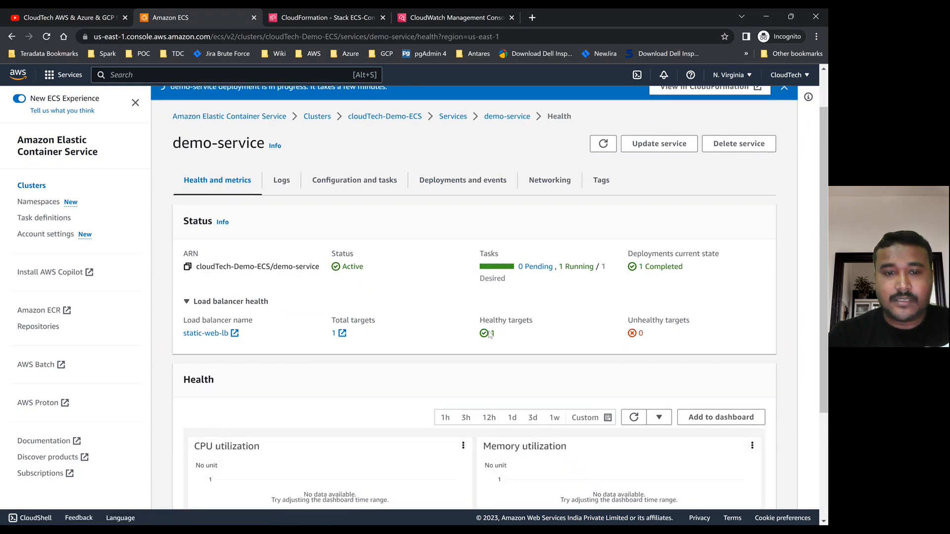
click(204, 335)
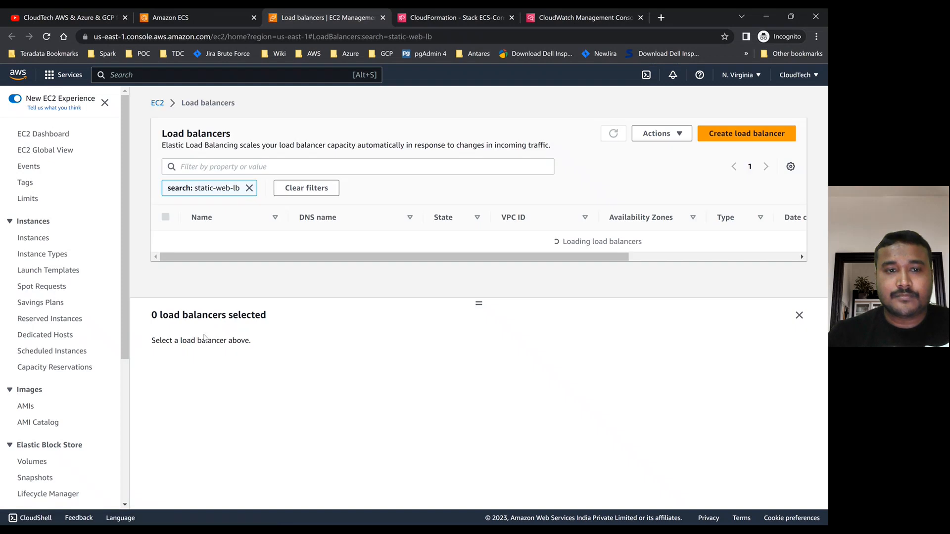
click(223, 245)
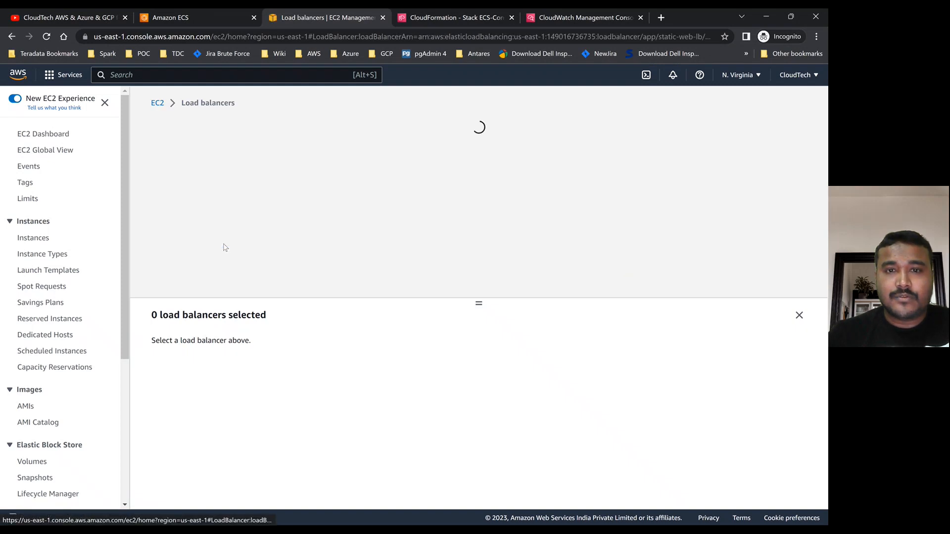
Copy the DNS name of the static-web-lb load balancer and open it in a new browser tab
click(326, 228)
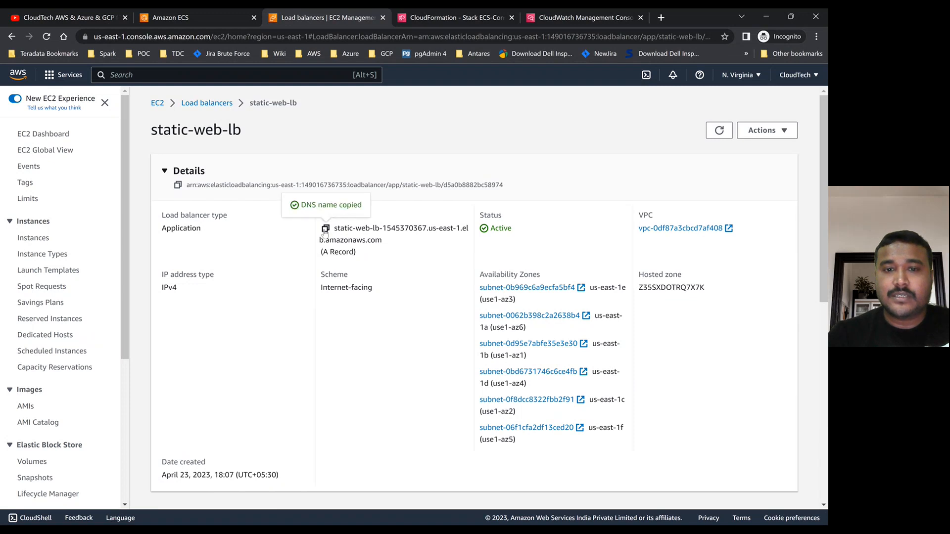
click(660, 18)
key(ctrl+v)
key(Return)
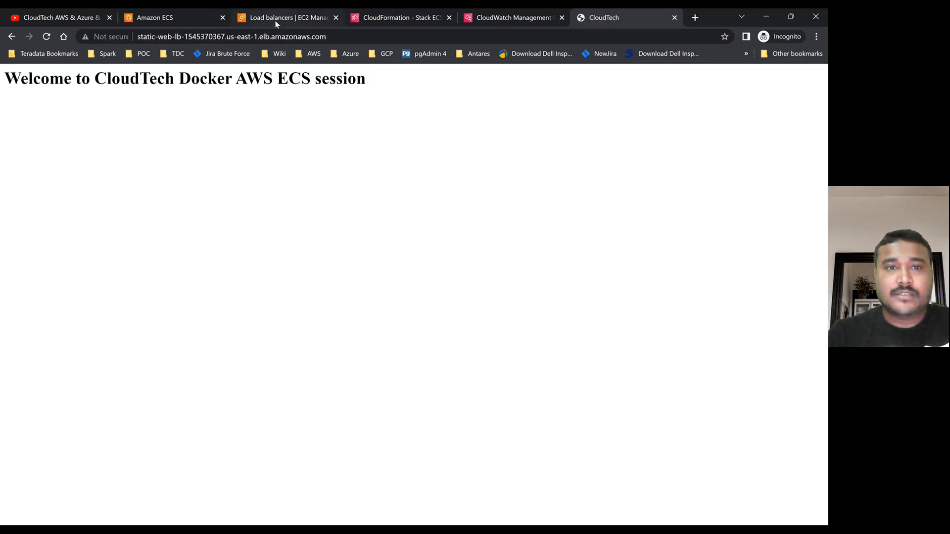
click(275, 20)
click(622, 19)
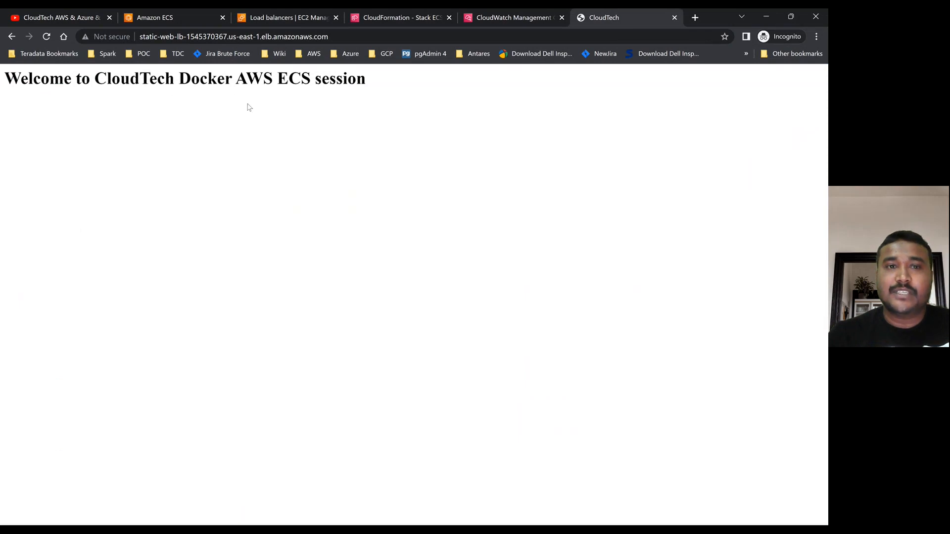
Switch to the Demo-centos terminal in MobaXterm, rerun curl localhost and check the heading line in its output
key(alt+Tab)
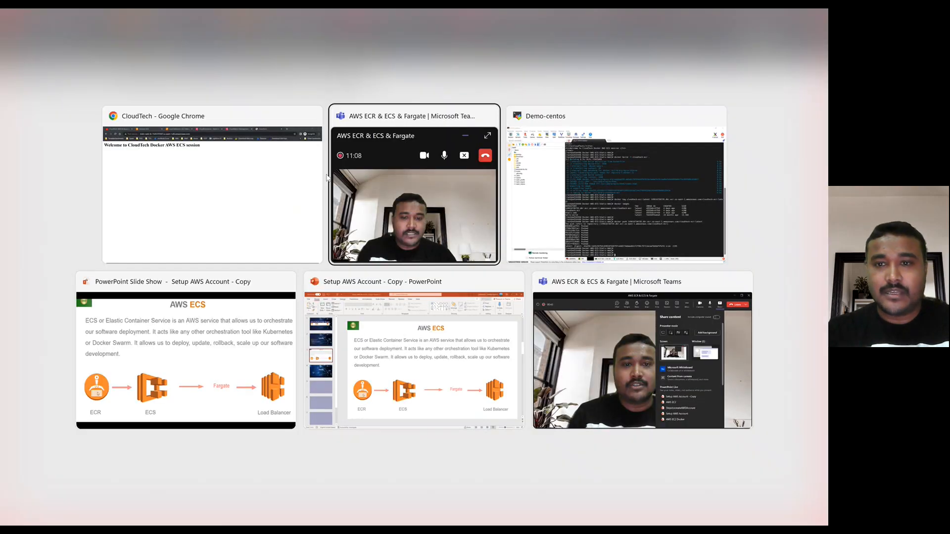
key(alt+Tab)
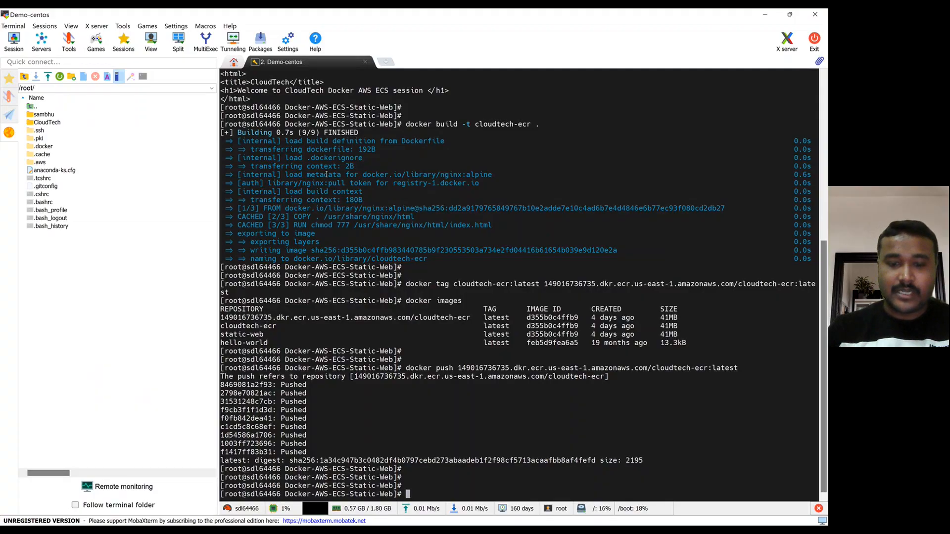
key(Return)
key(Return)
key(Return)
key(ctrl+r)
text(cur)
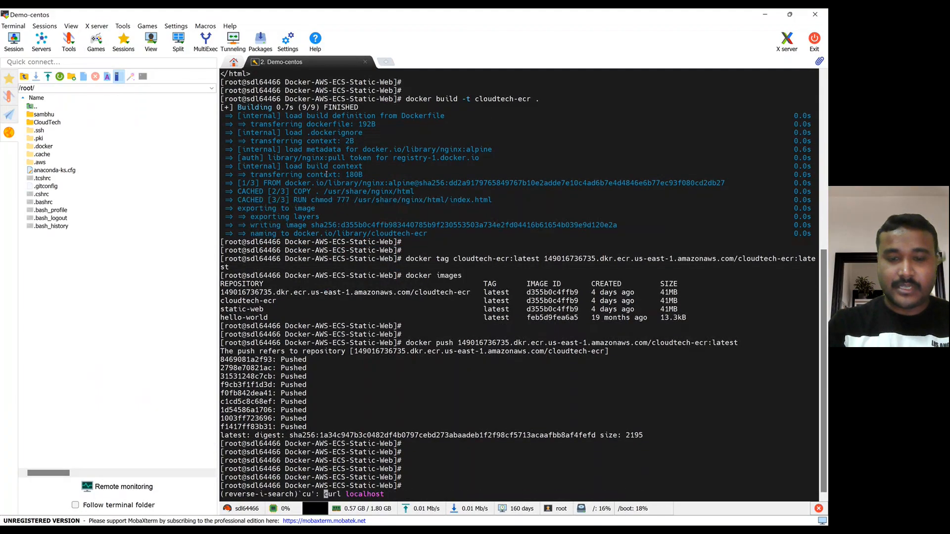
key(Return)
key(Return)
key(Return)
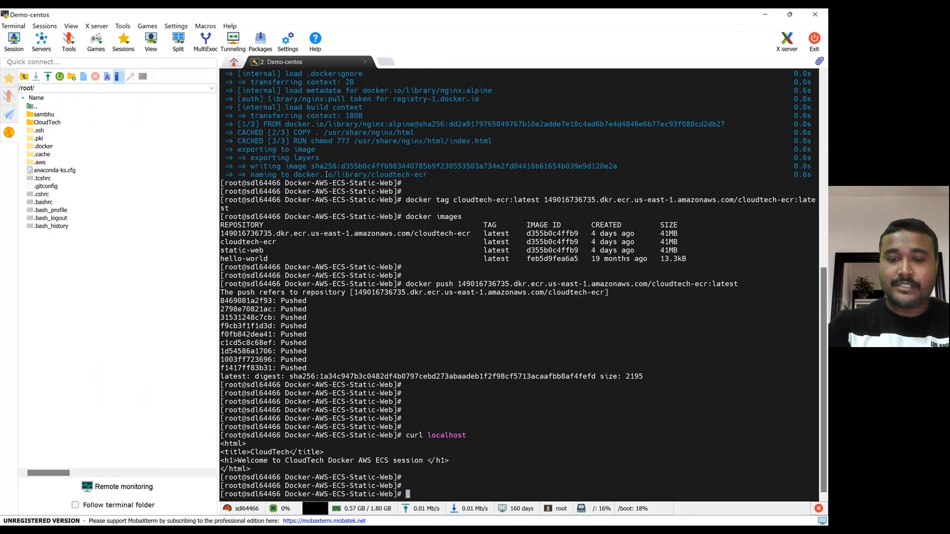
double_click(243, 462)
double_click(449, 460)
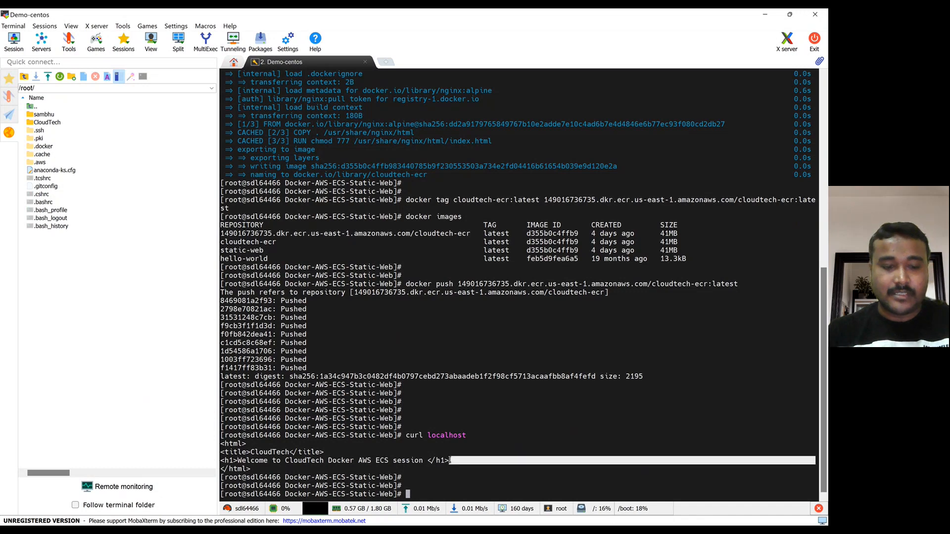
Return to Chrome, glance at the CloudWatch log group and CloudFormation stack, and reload the load balancer's web page
key(alt+Tab)
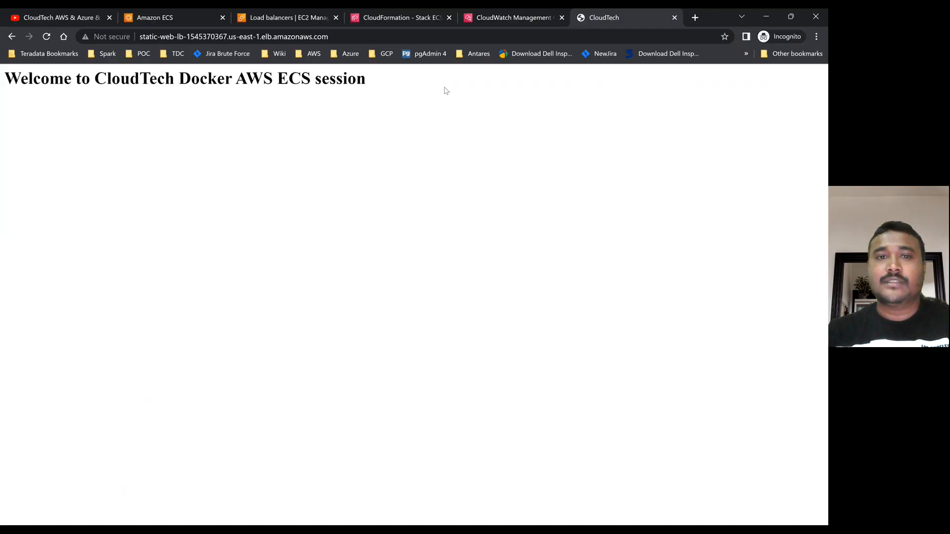
click(506, 19)
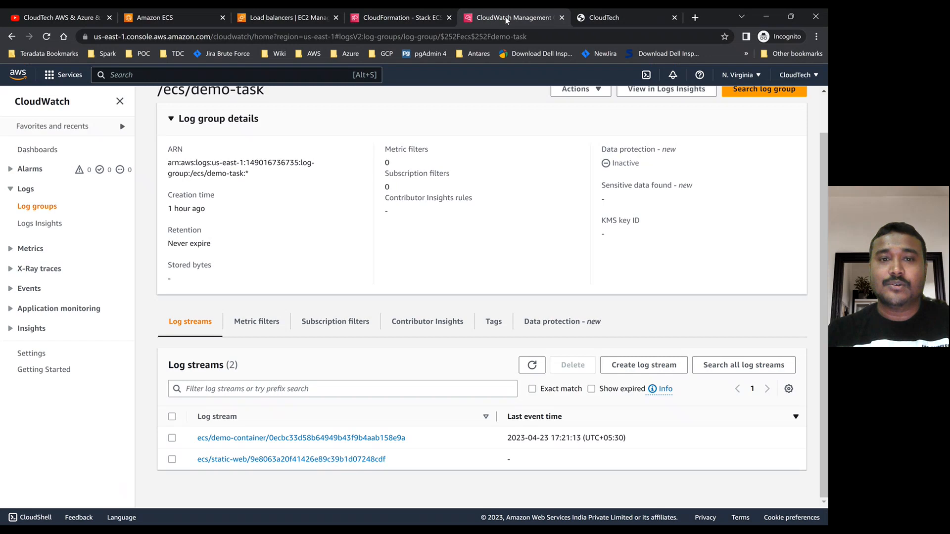
click(412, 16)
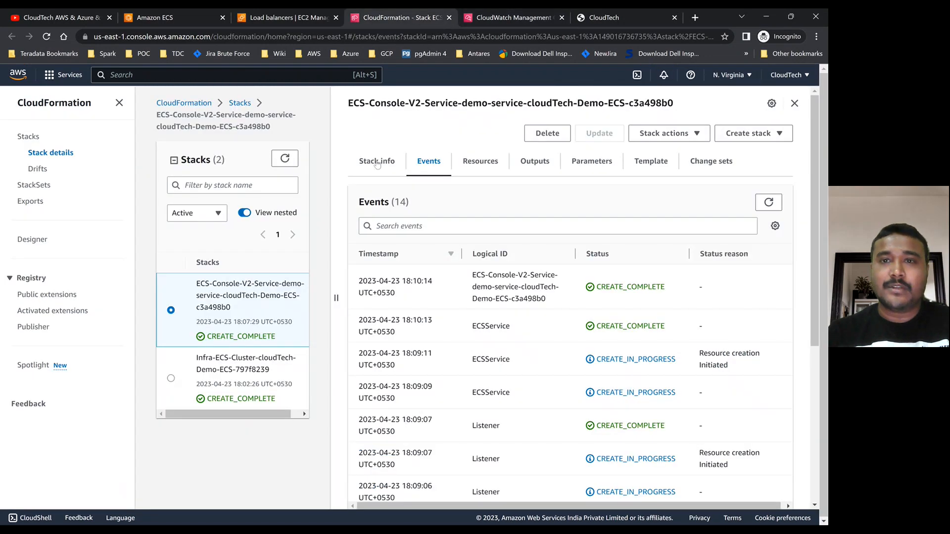
click(601, 17)
click(46, 36)
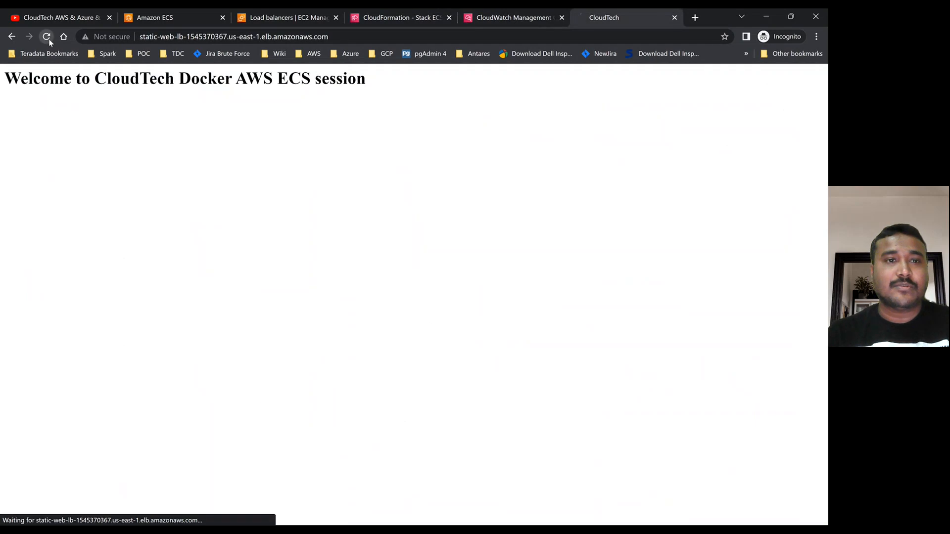
Go back to demo-service in the ECS console and open the overview of its cloudTech-Demo-ECS cluster
click(267, 18)
click(153, 20)
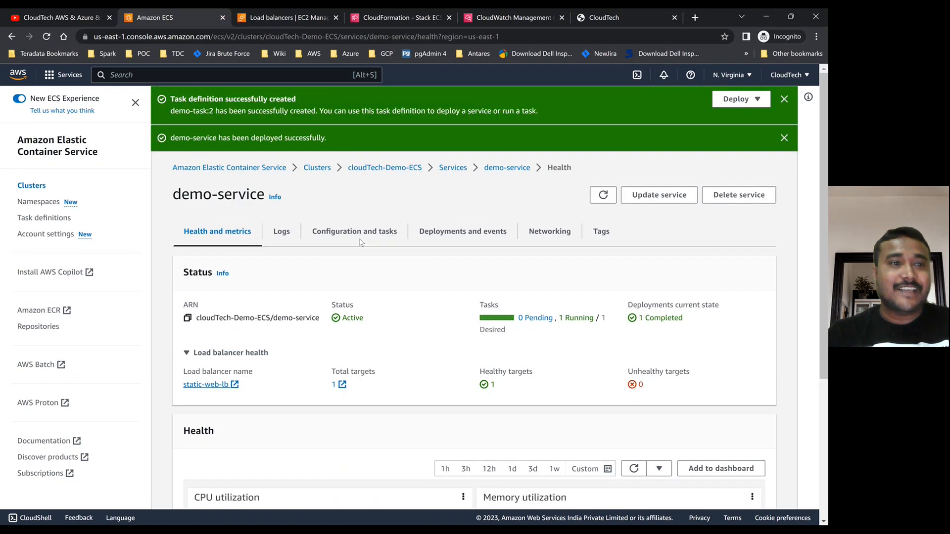
click(386, 168)
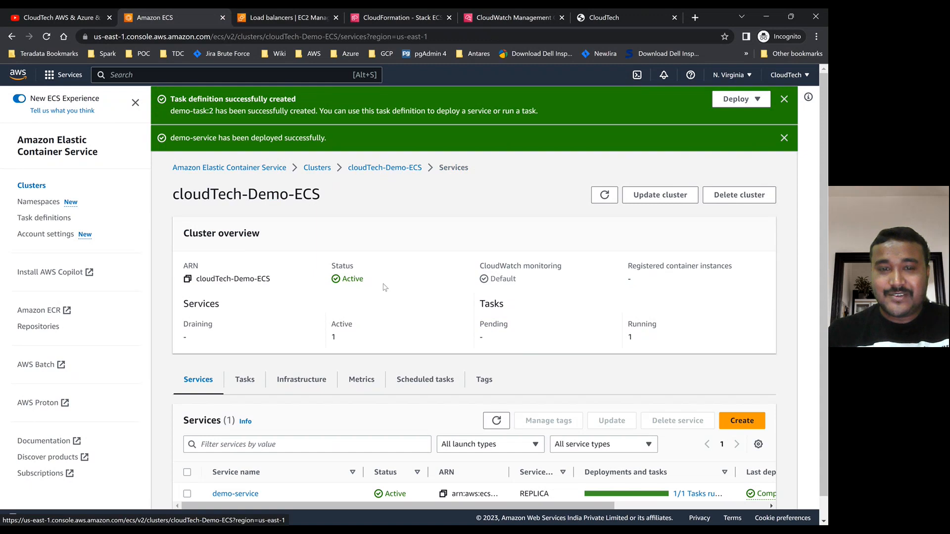
Open the ecs/demo-container log stream of the /ecs/demo-task log group in CloudWatch and examine its log events
click(503, 18)
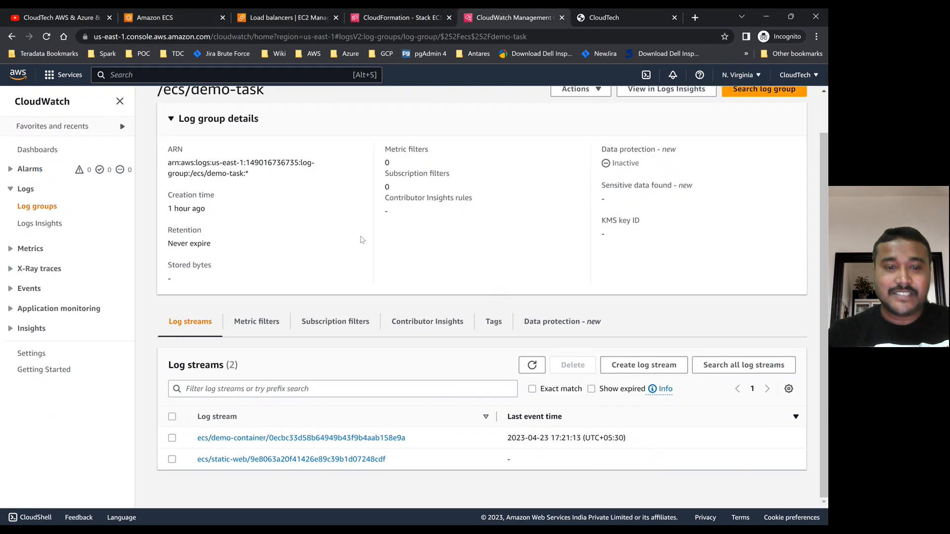
click(297, 438)
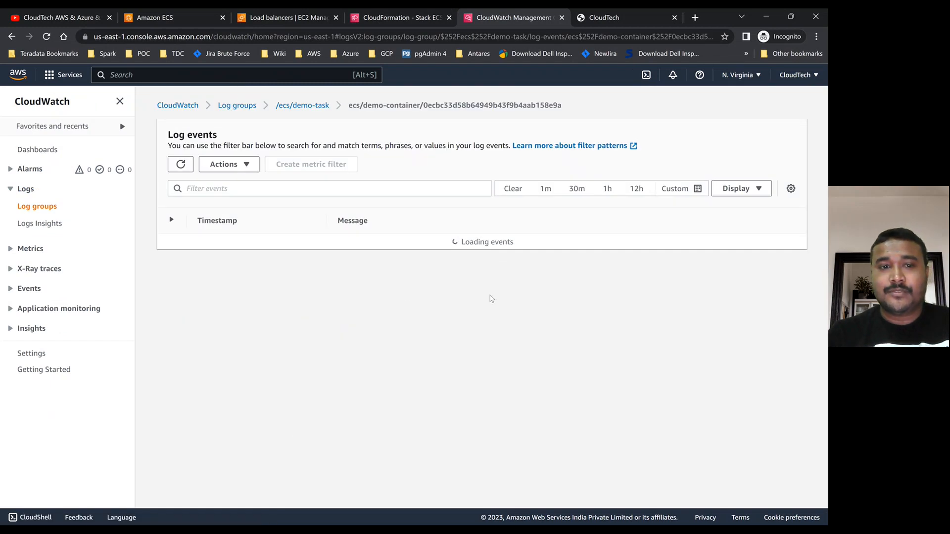
scroll(491, 298, down, 10)
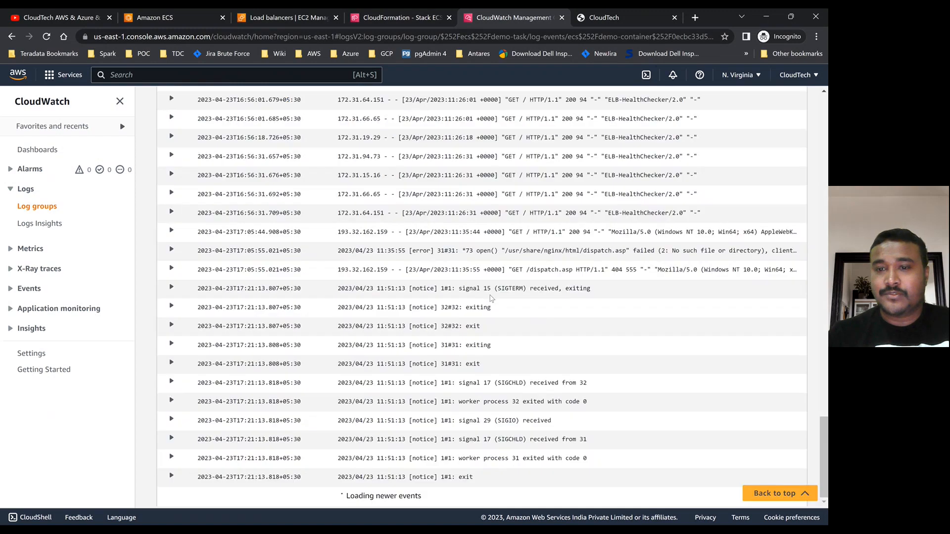
scroll(491, 295, up, 12)
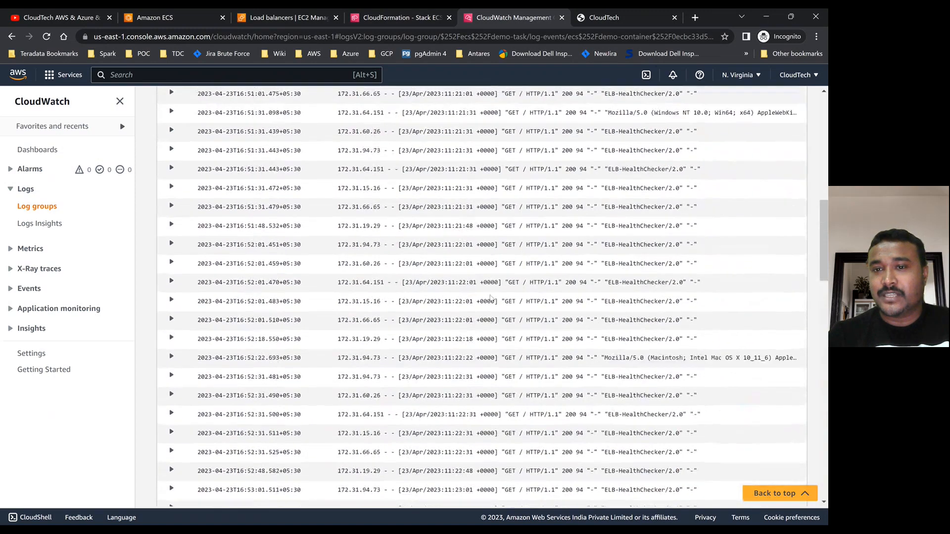
scroll(490, 295, up, 4)
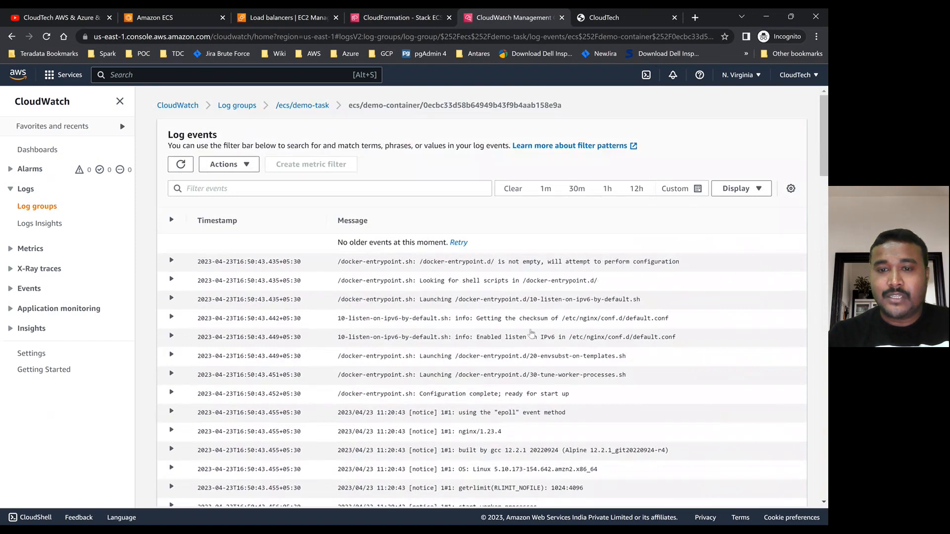
scroll(463, 351, down, 10)
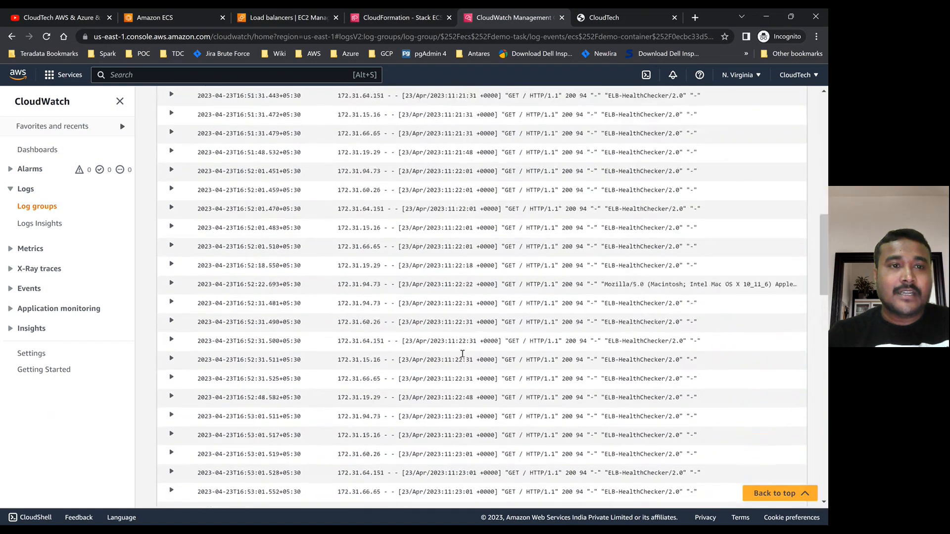
scroll(462, 357, up, 12)
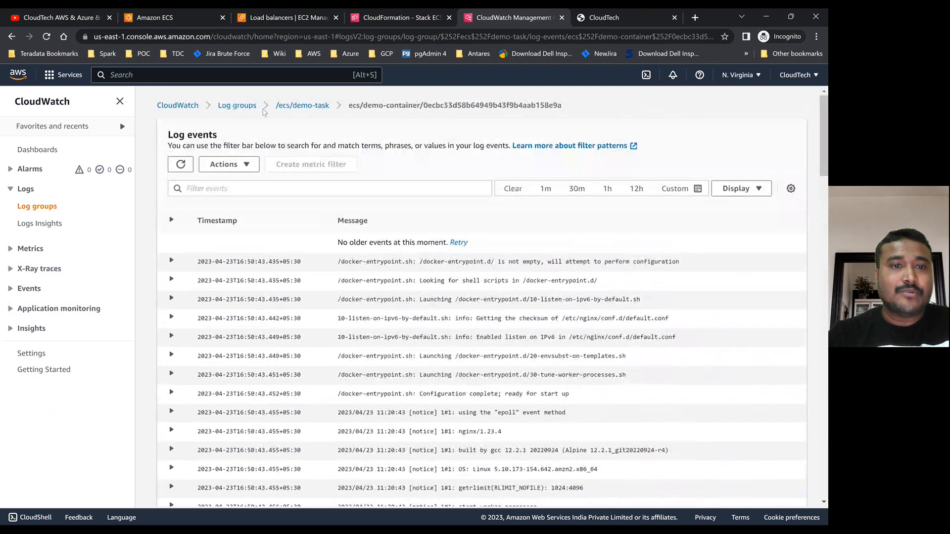
Refresh the demo-service CloudFormation stack's events, revisit the deployed page and open the ECS task definitions list
click(380, 18)
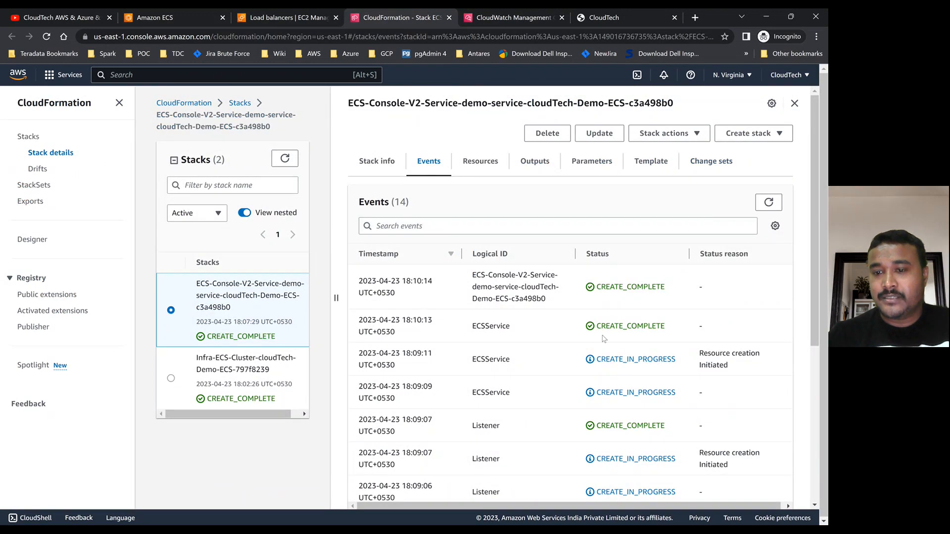
click(775, 204)
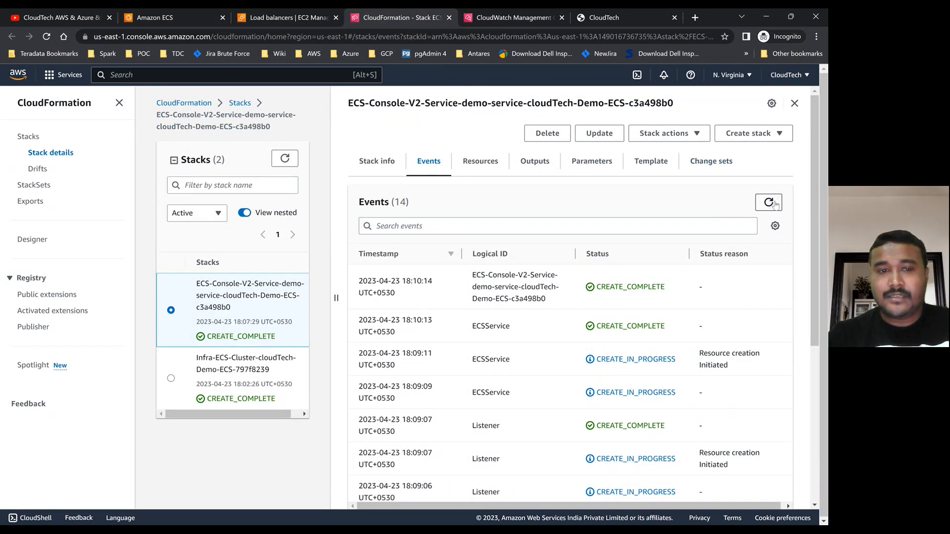
click(603, 16)
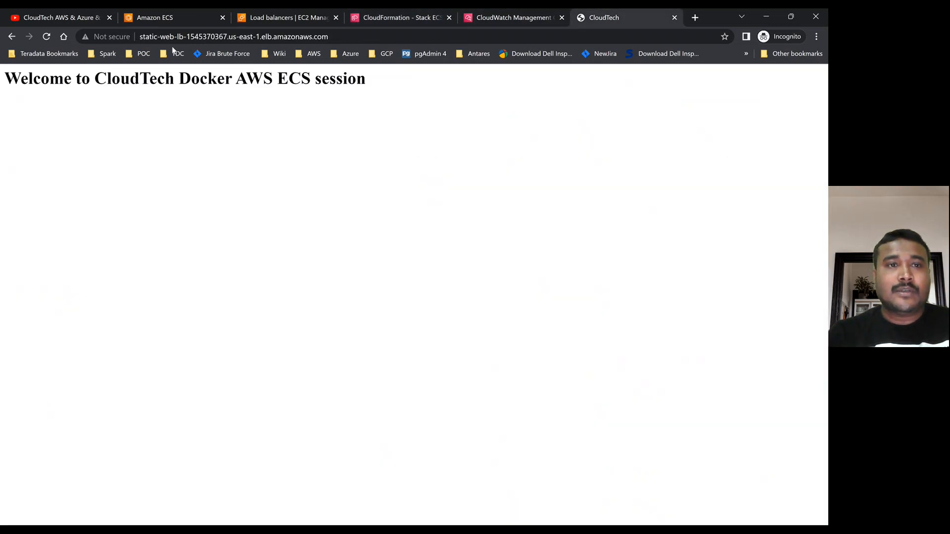
click(179, 24)
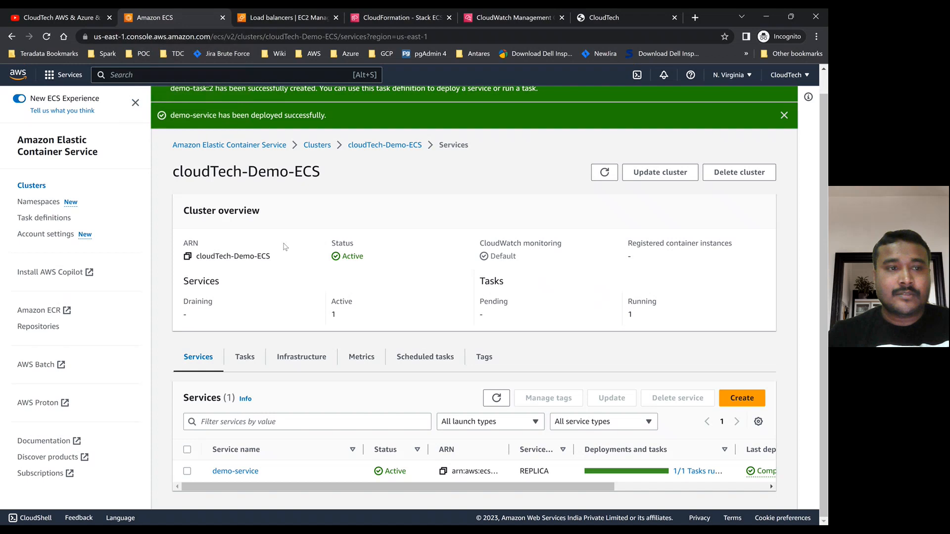
click(43, 219)
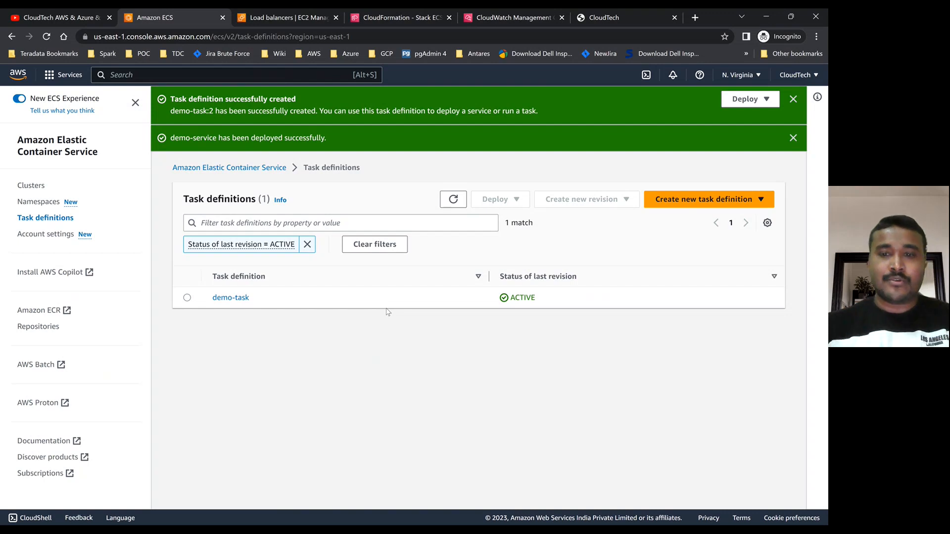
key(alt+Tab)
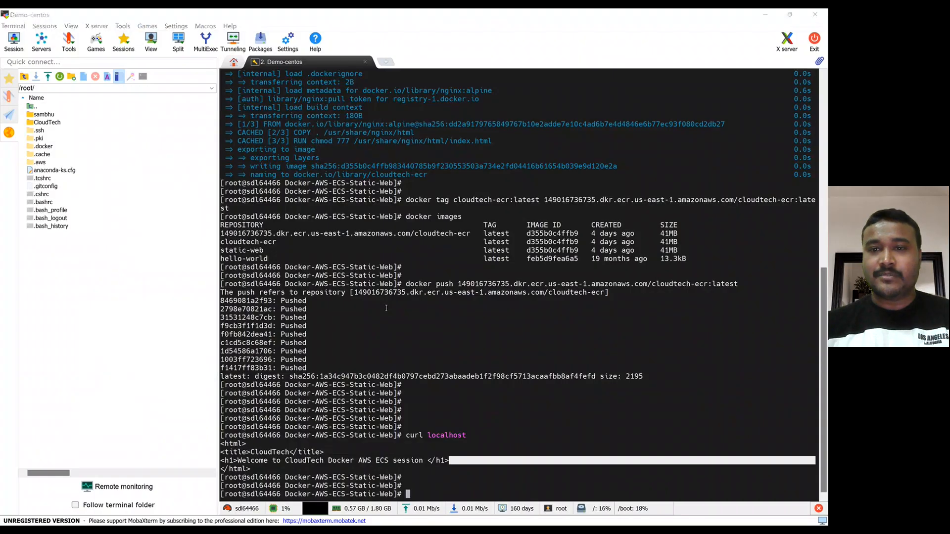
key(alt+Tab)
key(Tab)
key(Escape)
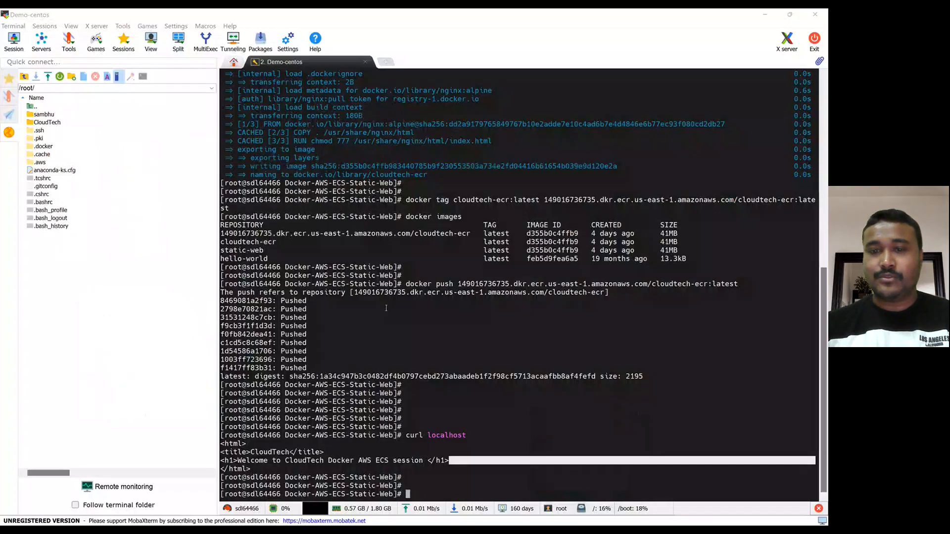
key(alt+Tab)
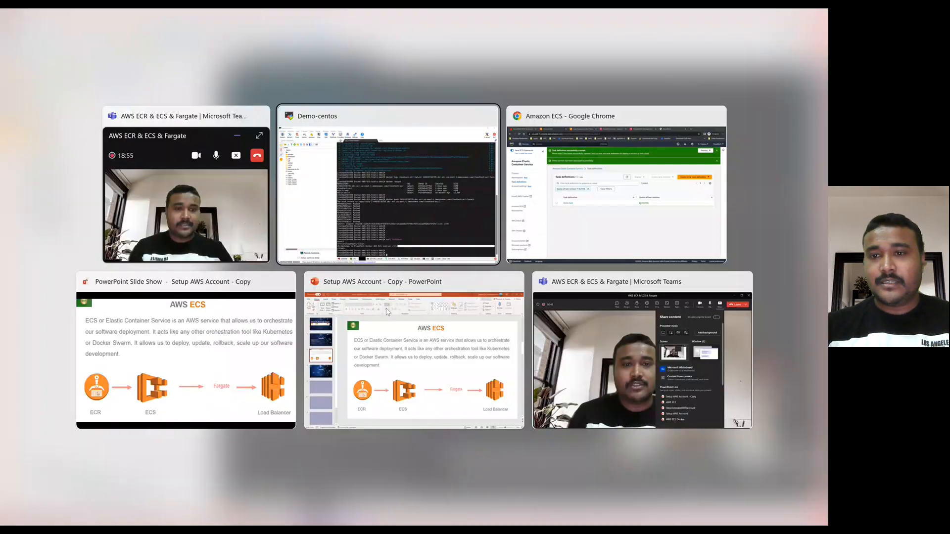
key(Tab)
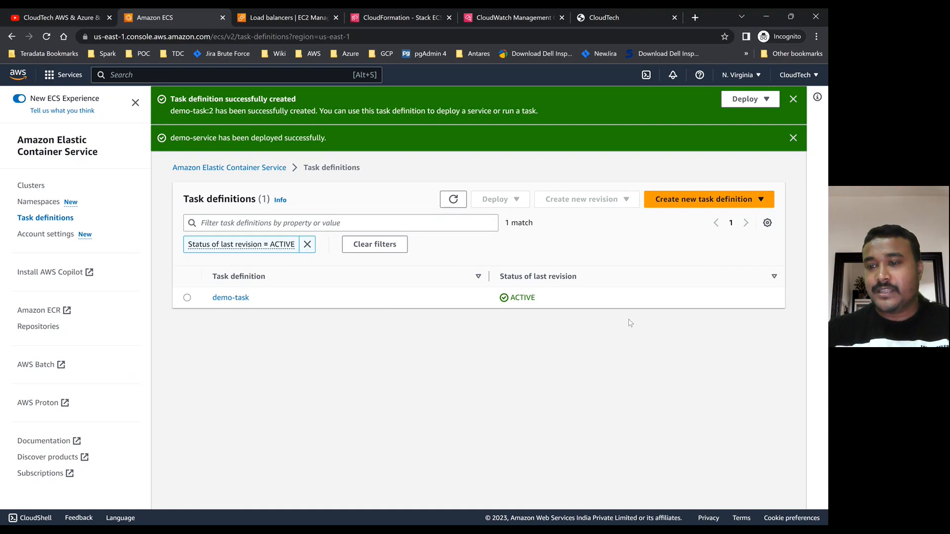
click(765, 373)
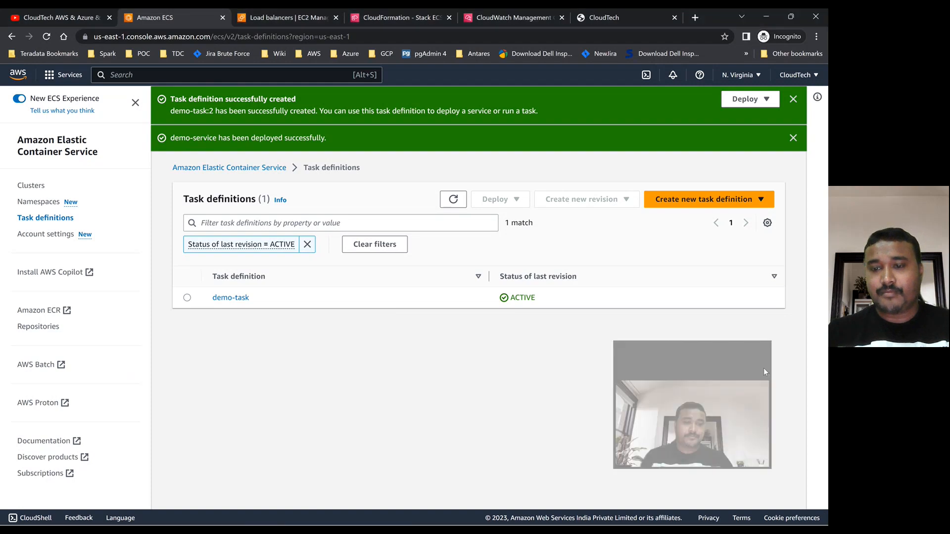